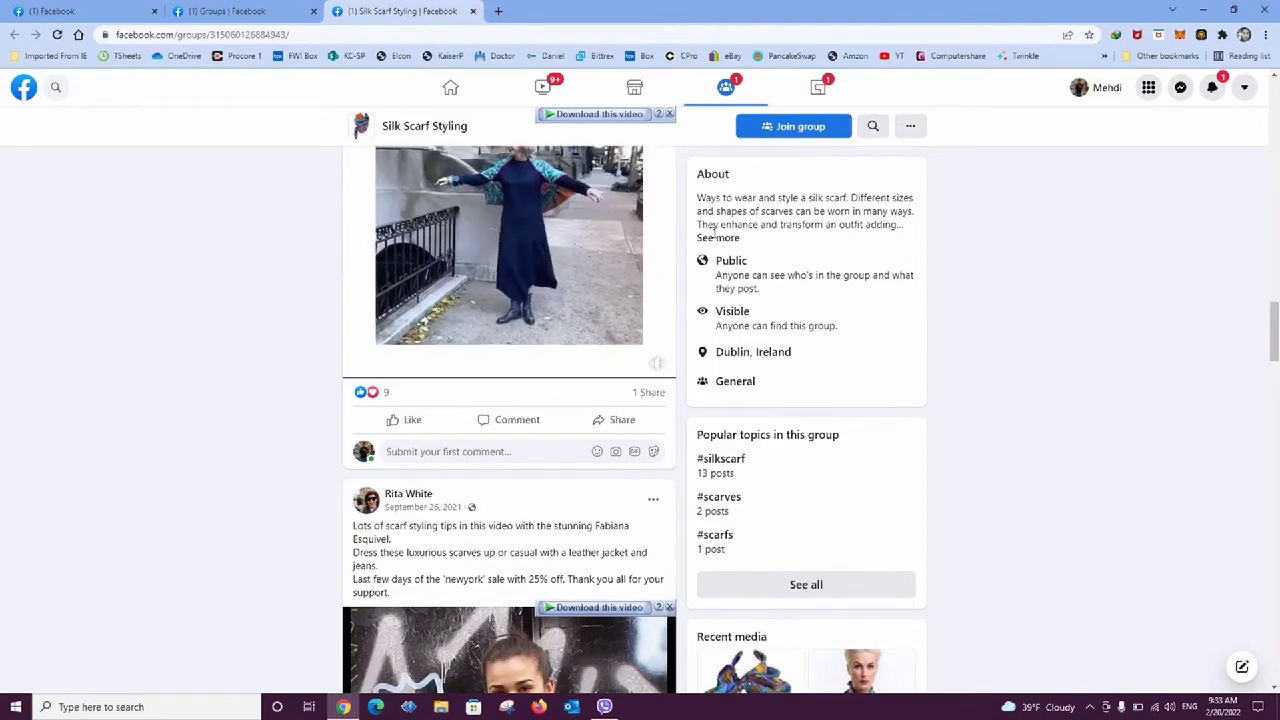
Look through the scarf posts in the Silk Scarf Styling group
scroll(458, 268, "down", 3)
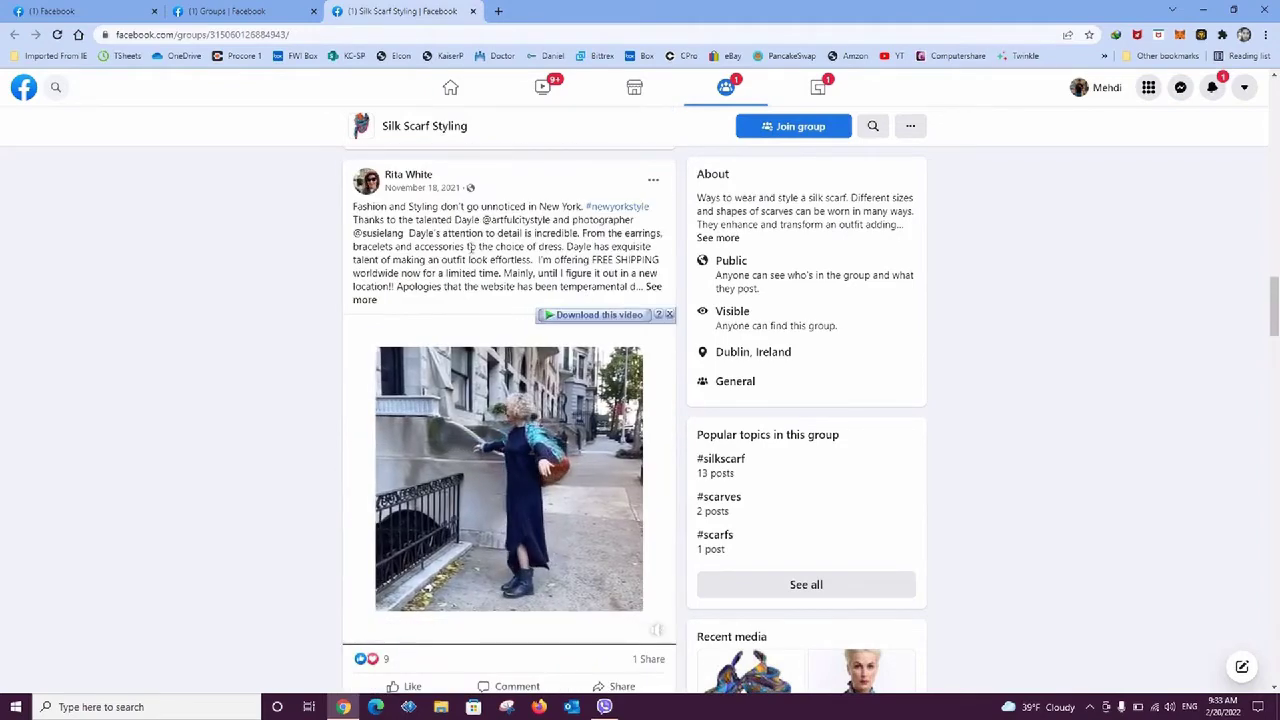
scroll(458, 268, "up", 3)
scroll(311, 319, "up", 4)
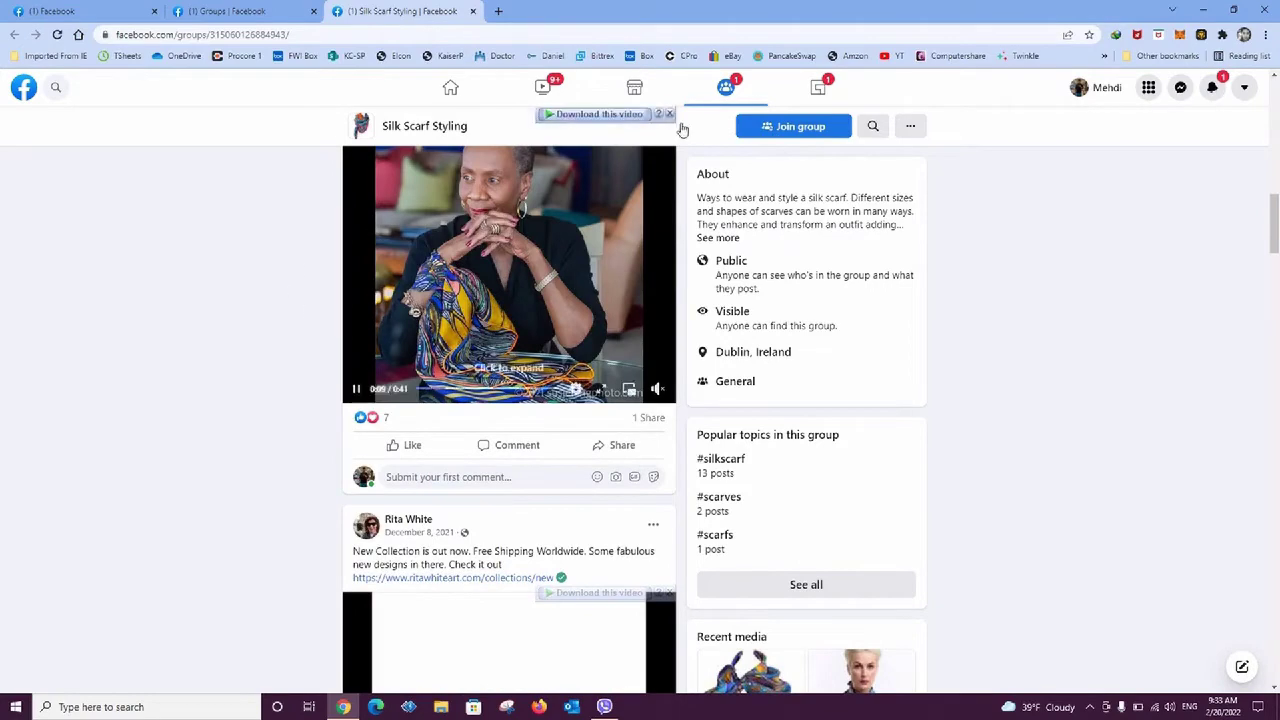
scroll(456, 326, "up", 3)
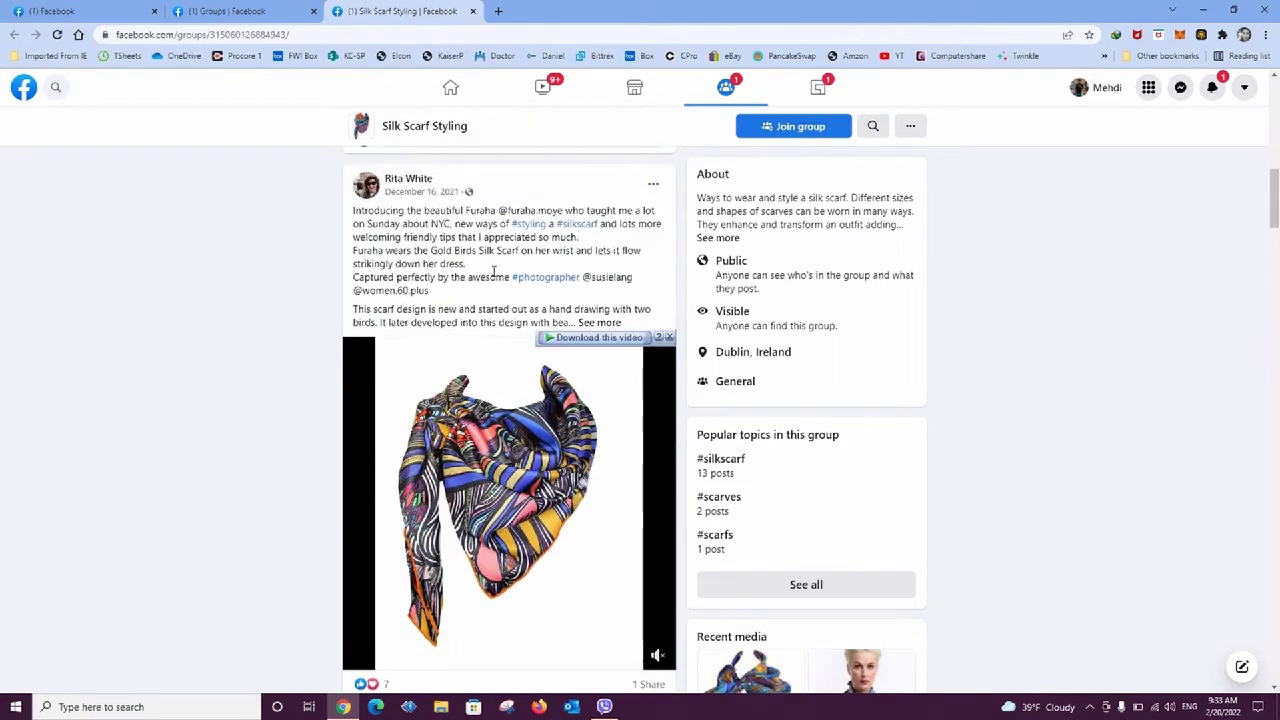
Open the "Hijab, Scarfs, Kaftan, Abaya, Rida and accessories wholesale and retail" group in a new tab and review its About details
left_click(238, 10)
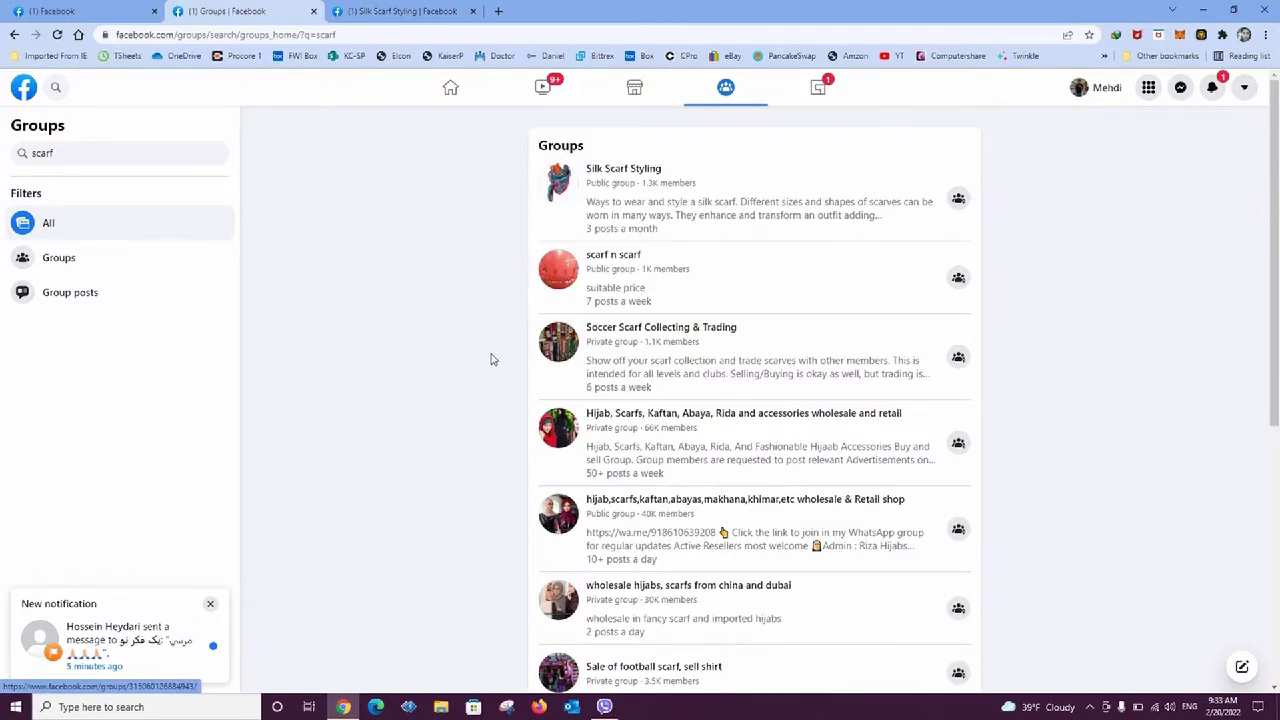
right_click(629, 416)
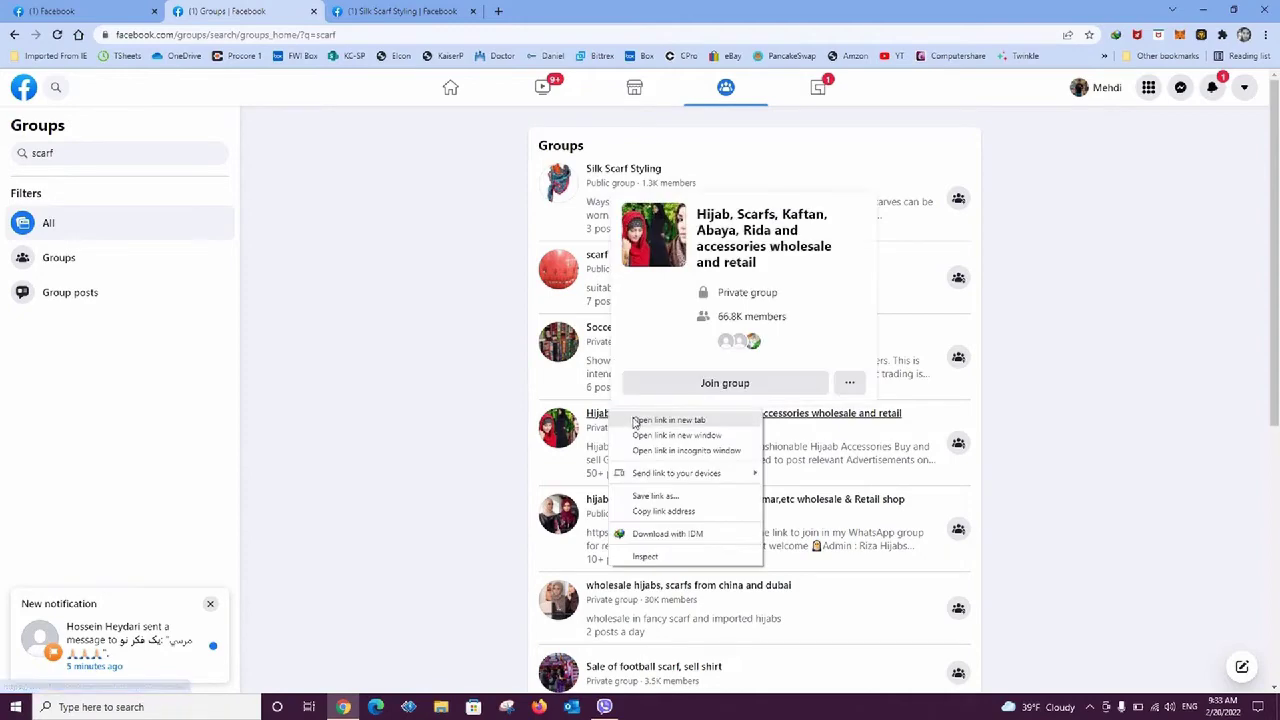
left_click(662, 427)
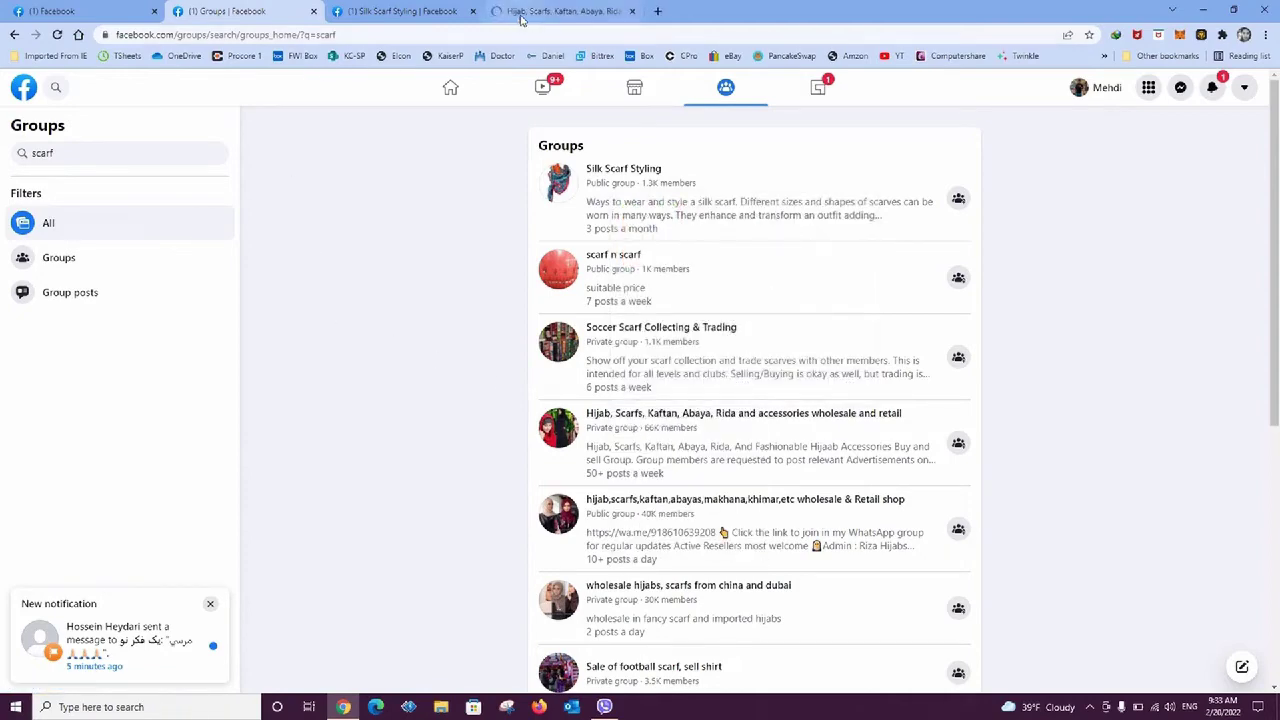
left_click(545, 11)
scroll(586, 194, "down", 2)
scroll(255, 305, "up", 2)
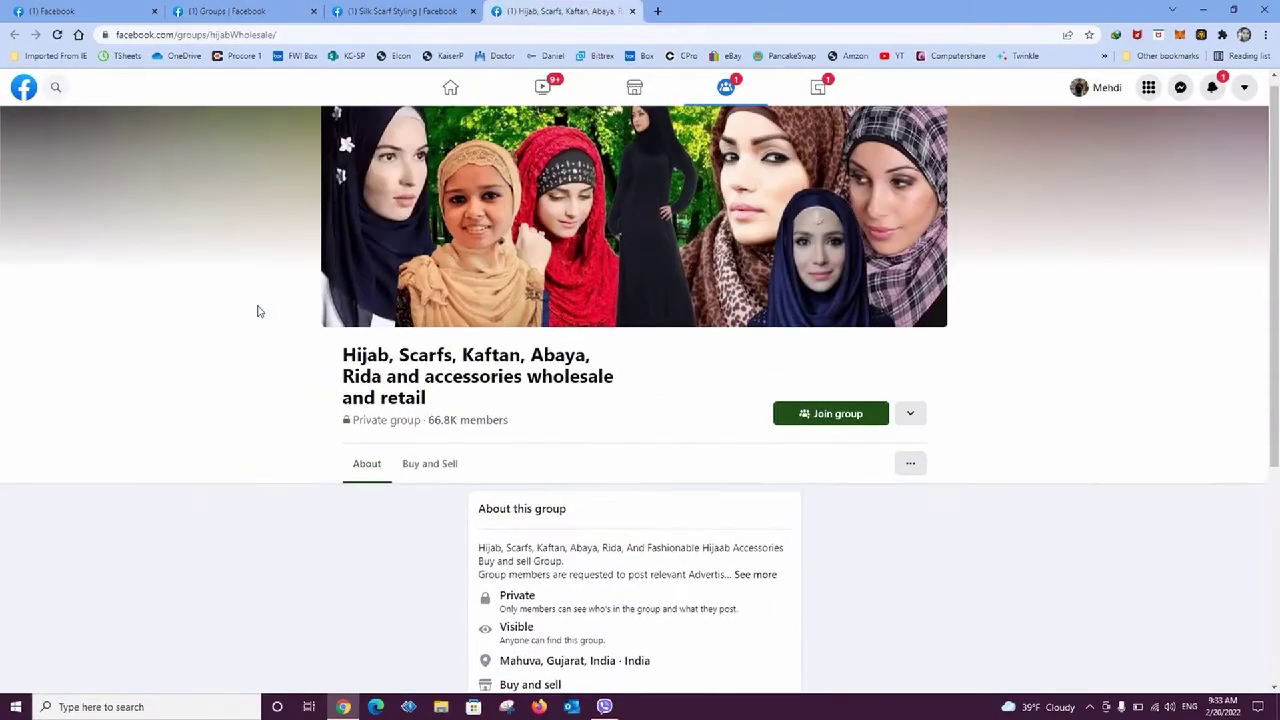
scroll(267, 316, "down", 3)
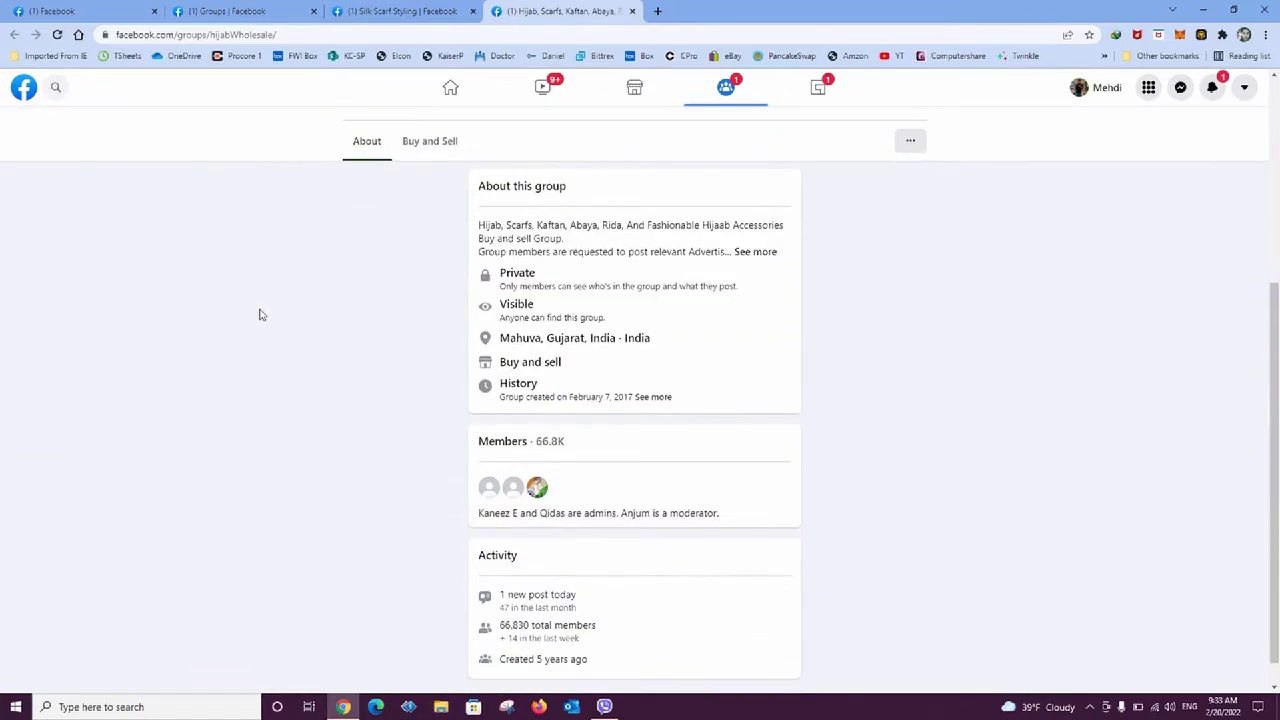
scroll(252, 310, "down", 1)
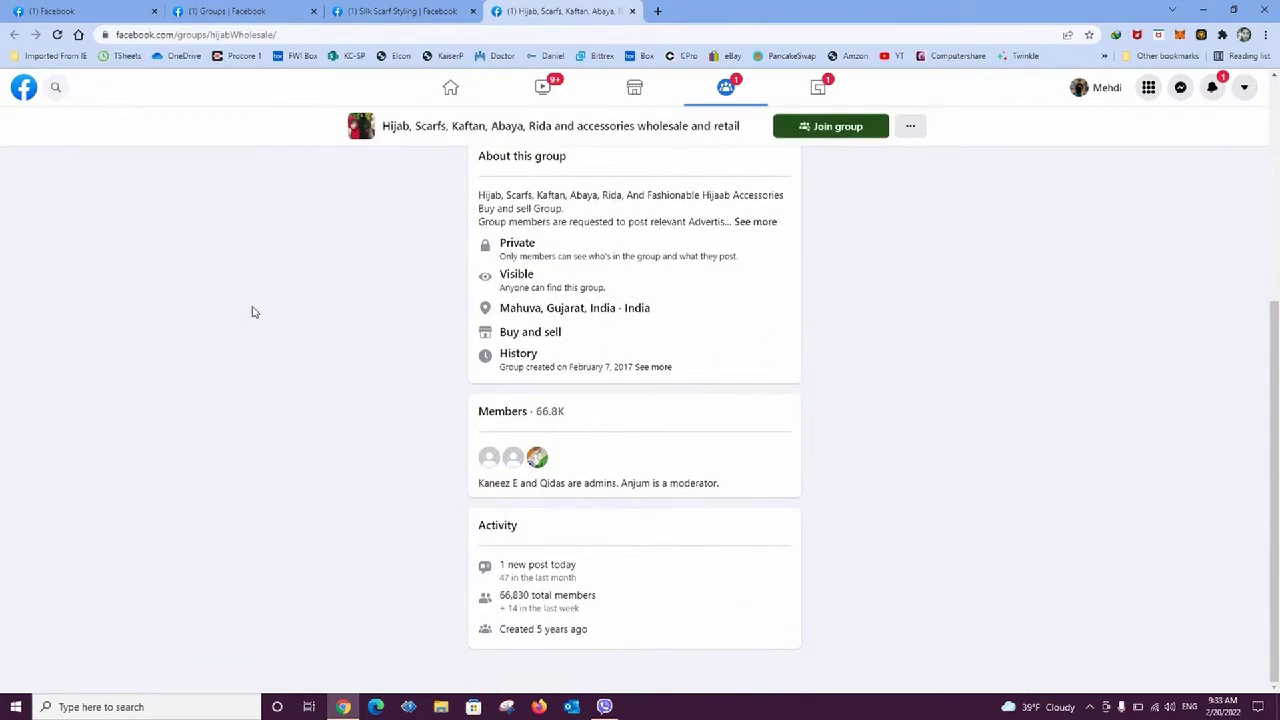
Close the hijab wholesale group and Silk Scarf Styling group pages to return to the scarf group results
left_click(632, 11)
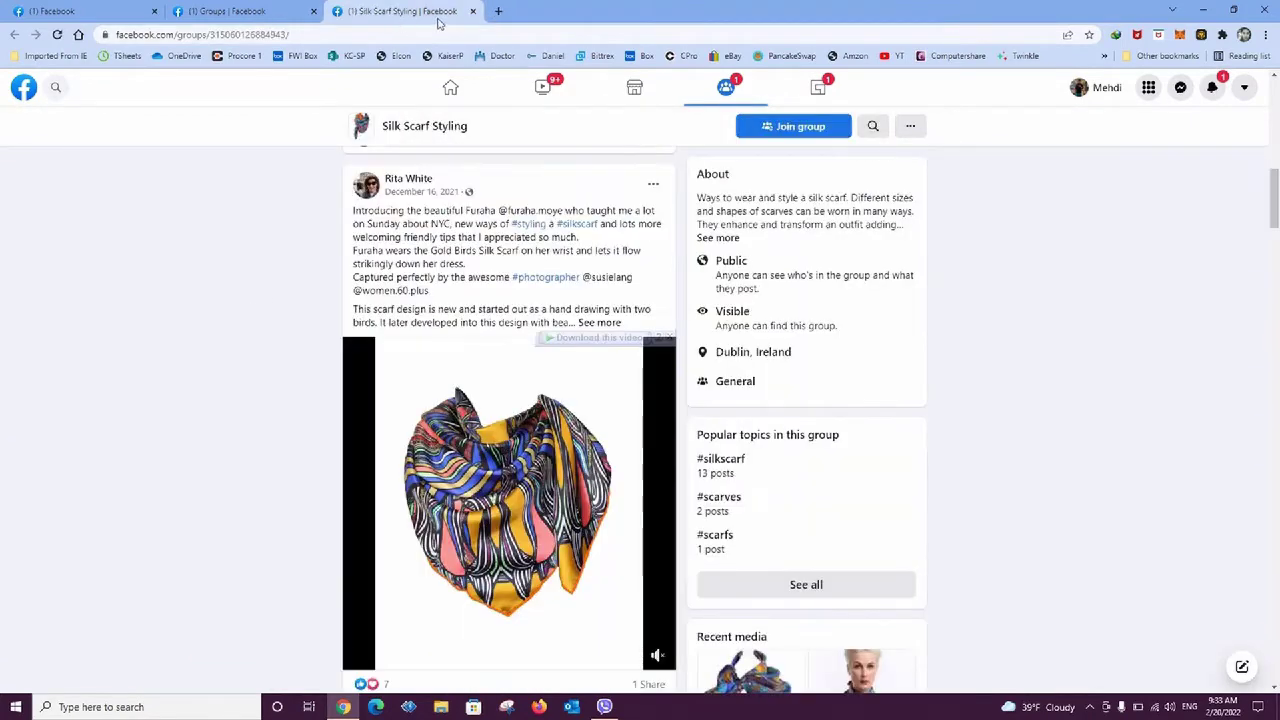
left_click(473, 11)
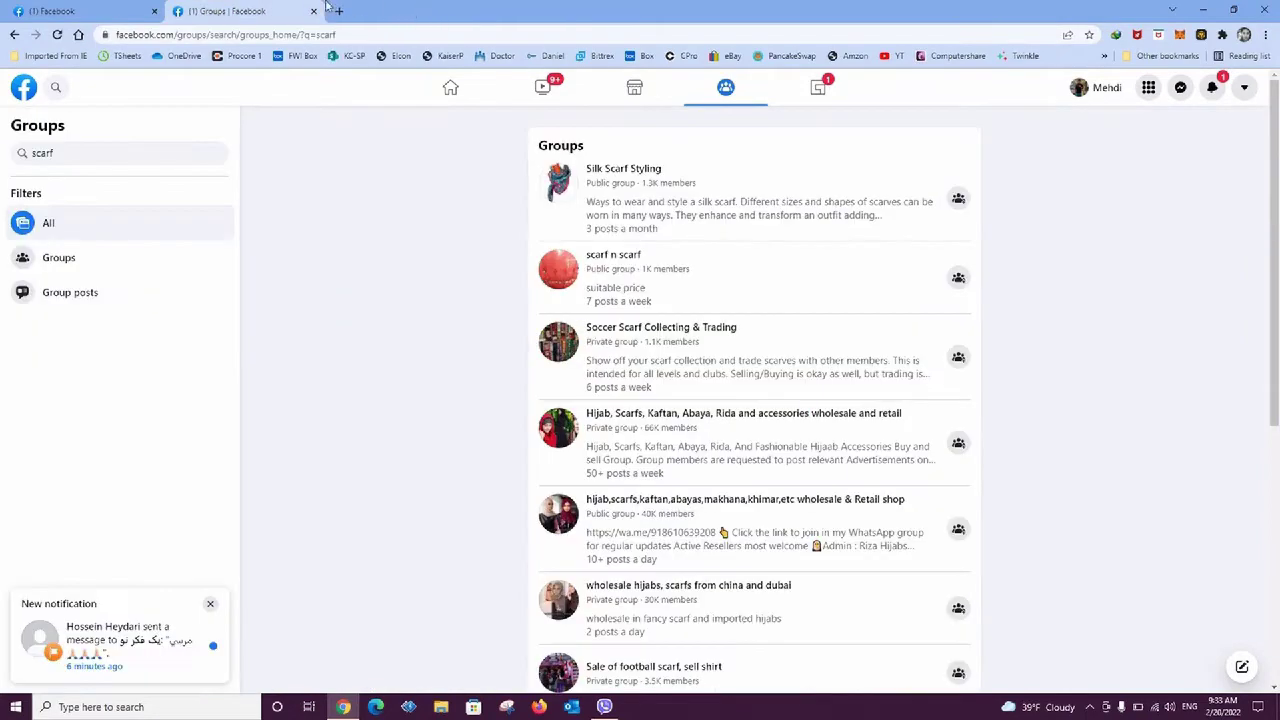
mouse_move(552, 432)
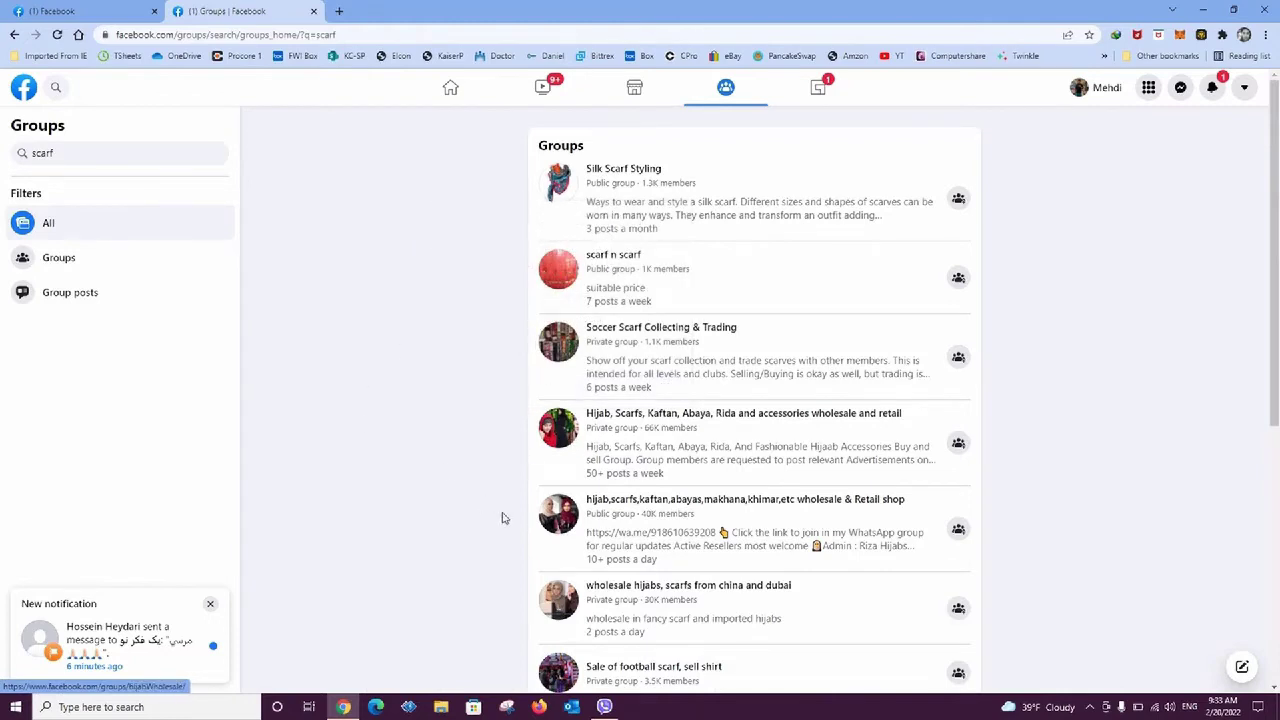
Search the groups for "buy and sell" and dismiss the new message notification
left_click(104, 11)
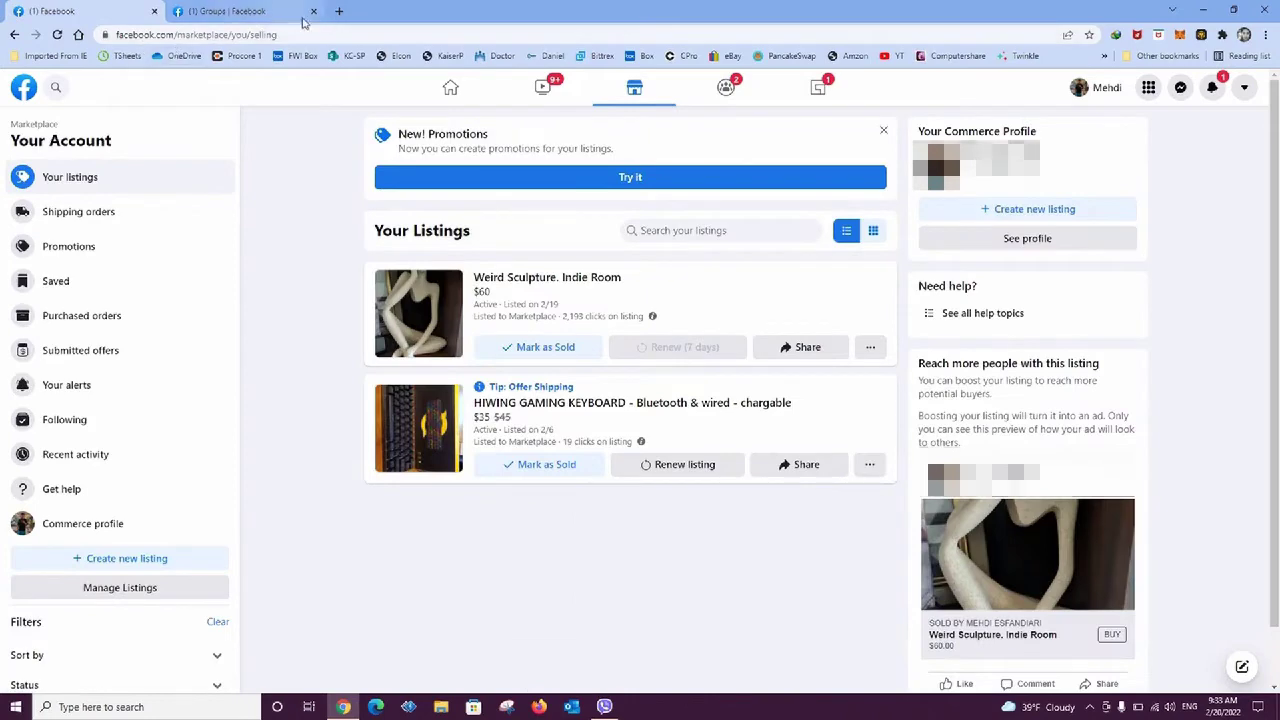
left_click(250, 11)
left_click(107, 146)
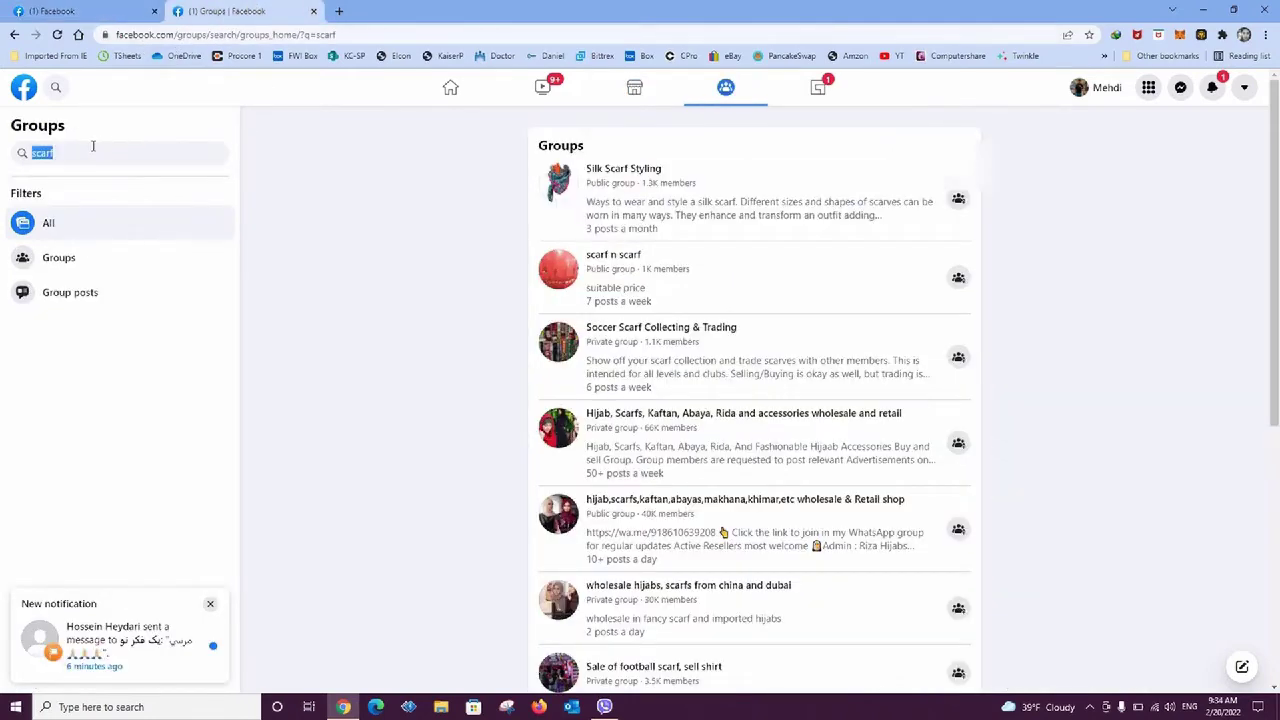
type("buy am")
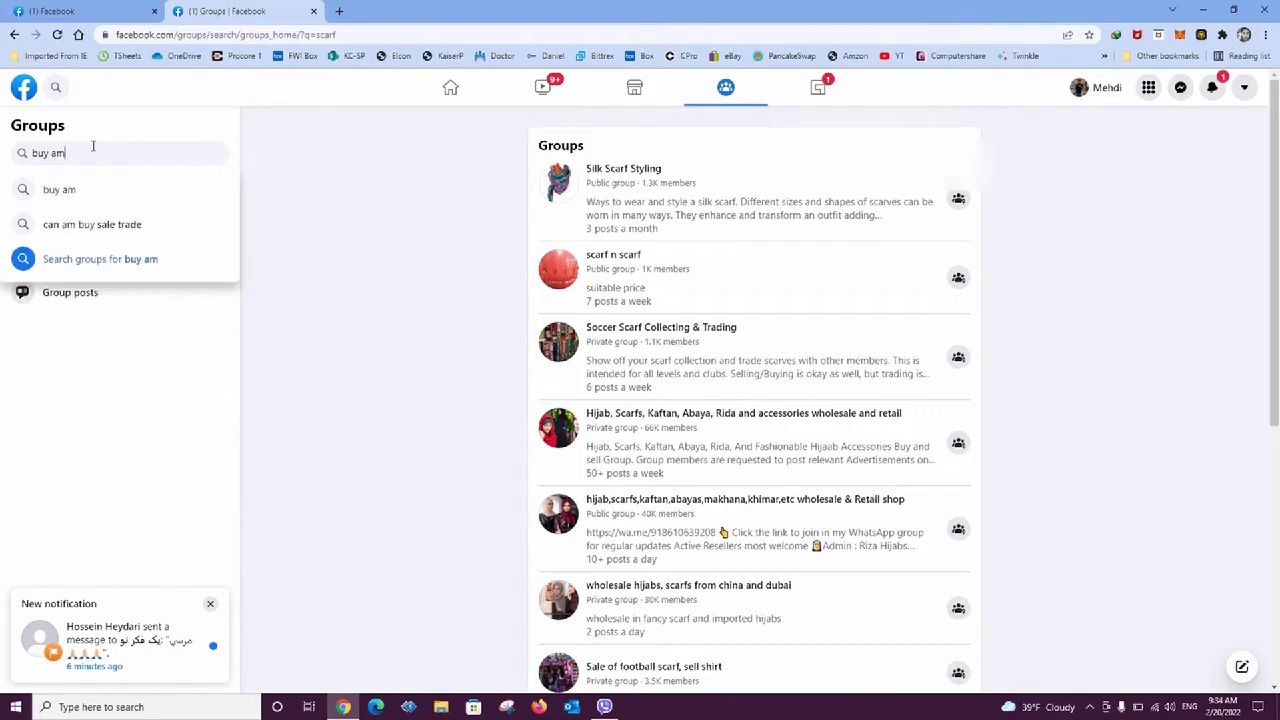
key("BackSpace")
type("nd sell")
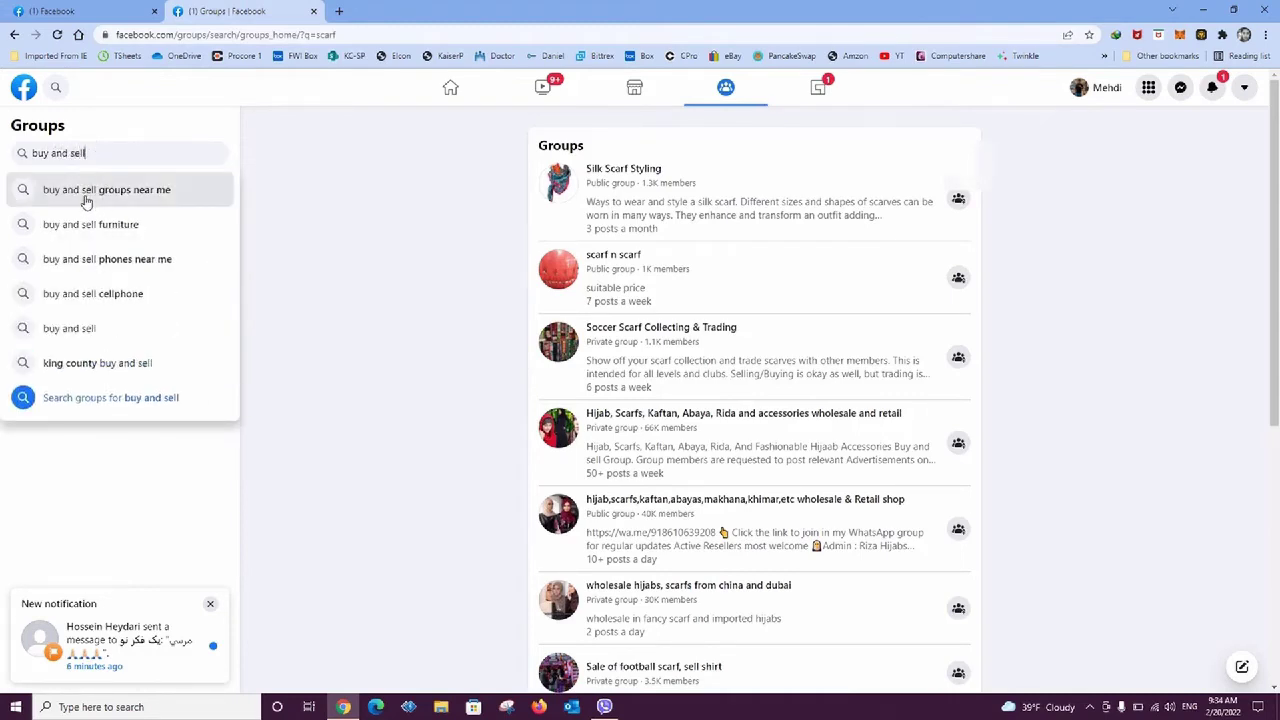
key("Return")
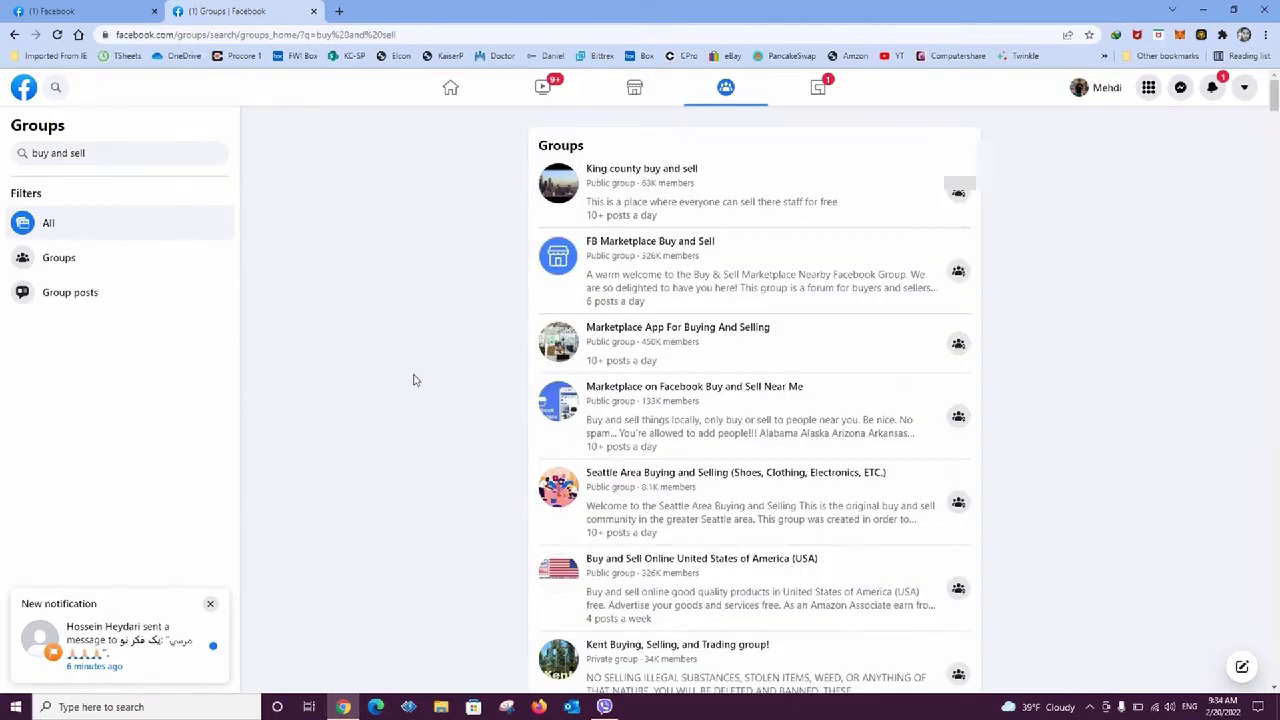
left_click(210, 604)
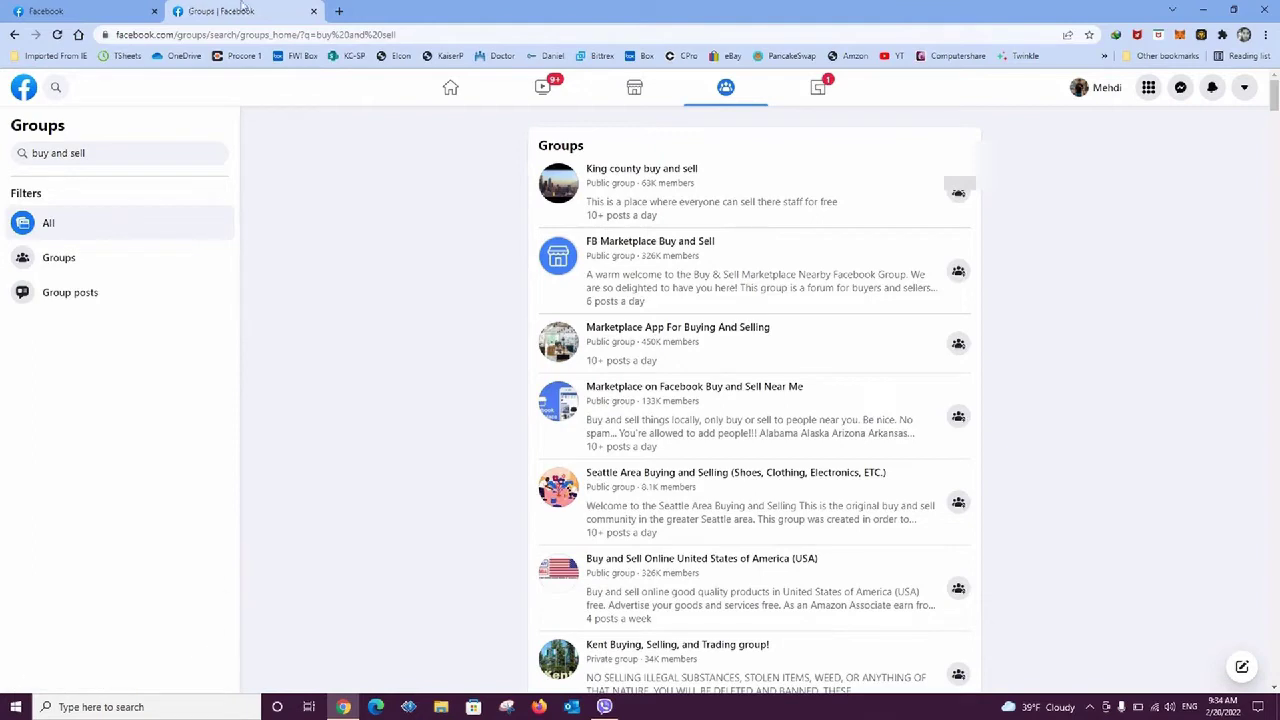
Close the group search page and start boosting the "Weird Sculpture. Indie Room" listing
left_click(313, 13)
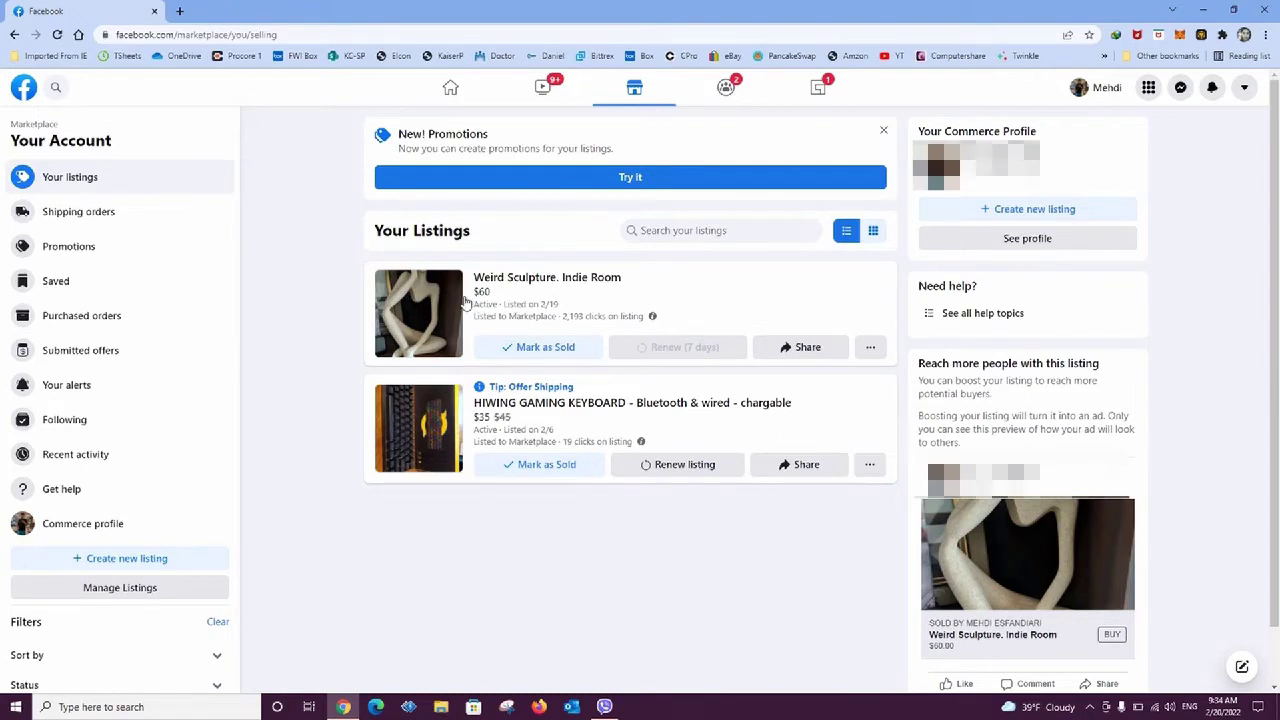
left_click(871, 349)
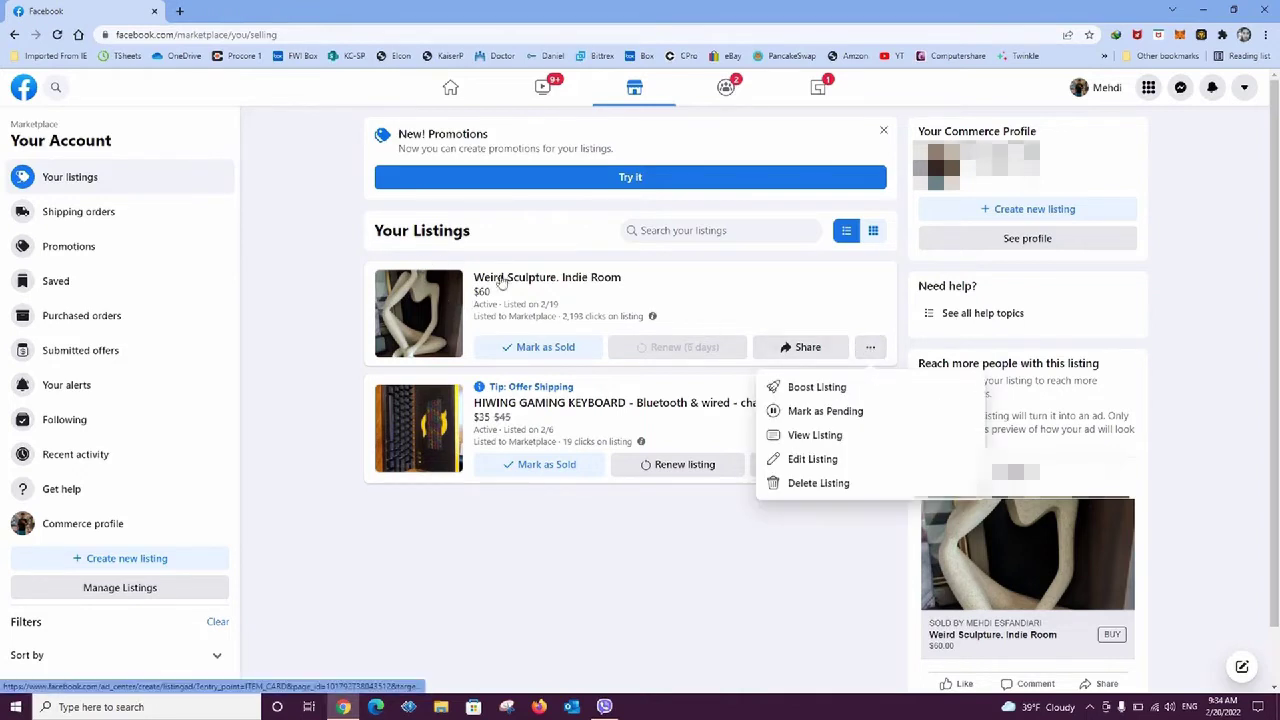
left_click(813, 393)
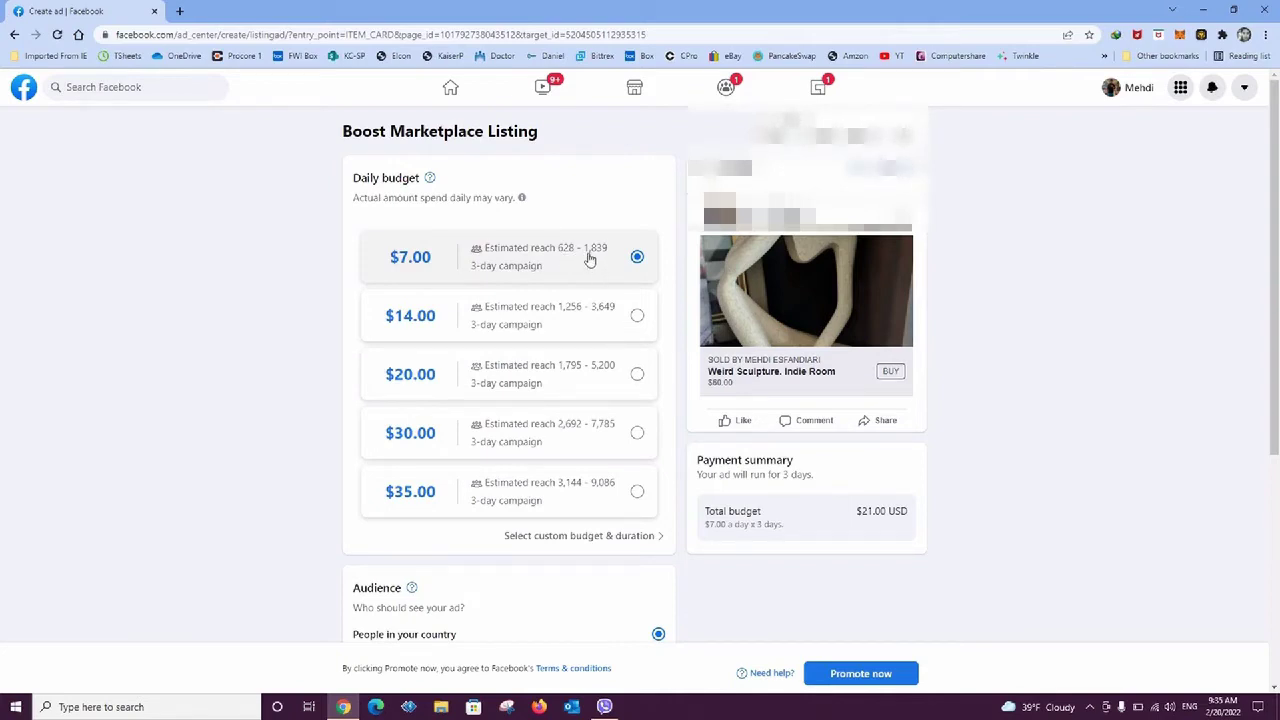
Switch the boost to a custom budget and duration and set the daily budget to $2.00
scroll(589, 259, "down", 1)
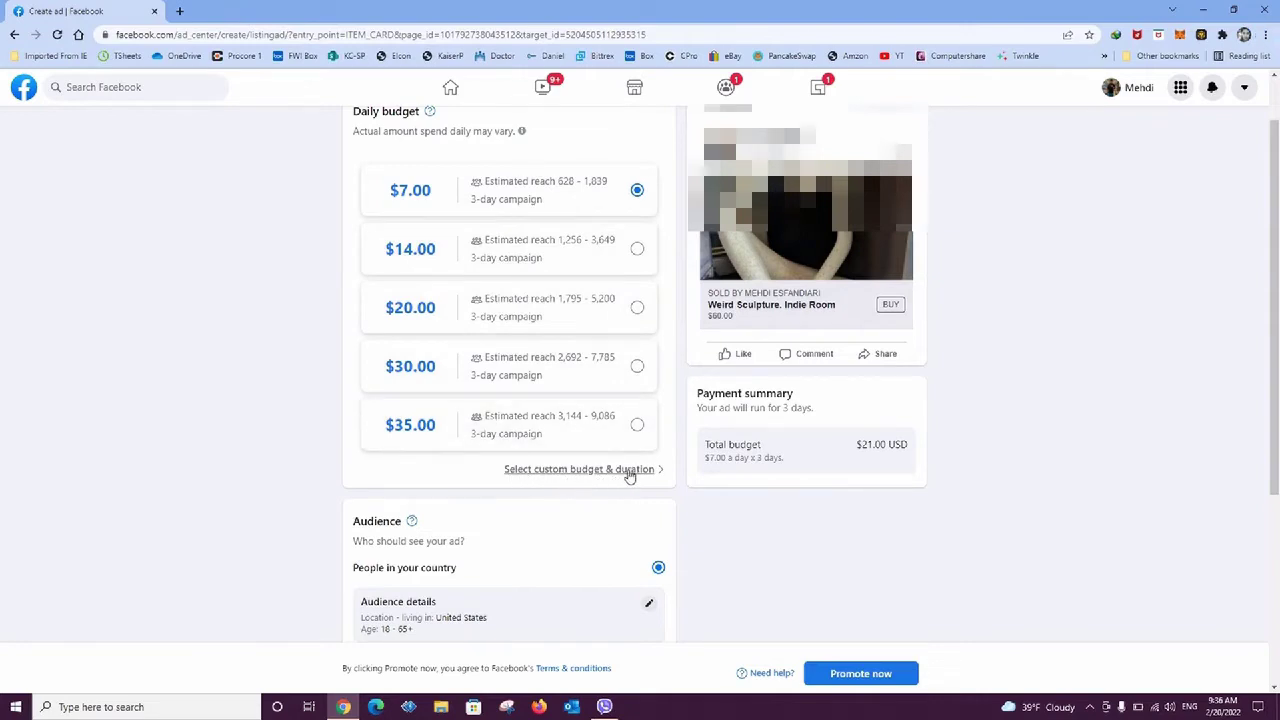
left_click(597, 469)
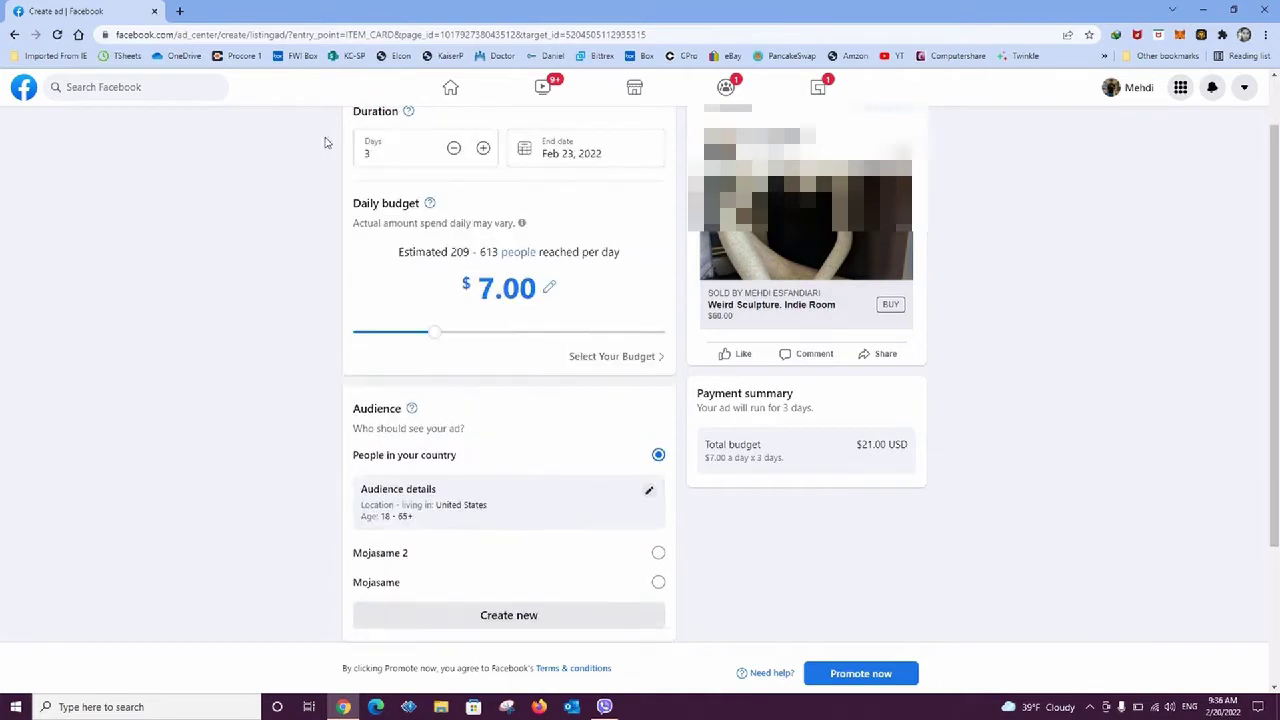
scroll(400, 268, "up", 1)
left_click_drag(425, 400, 365, 398)
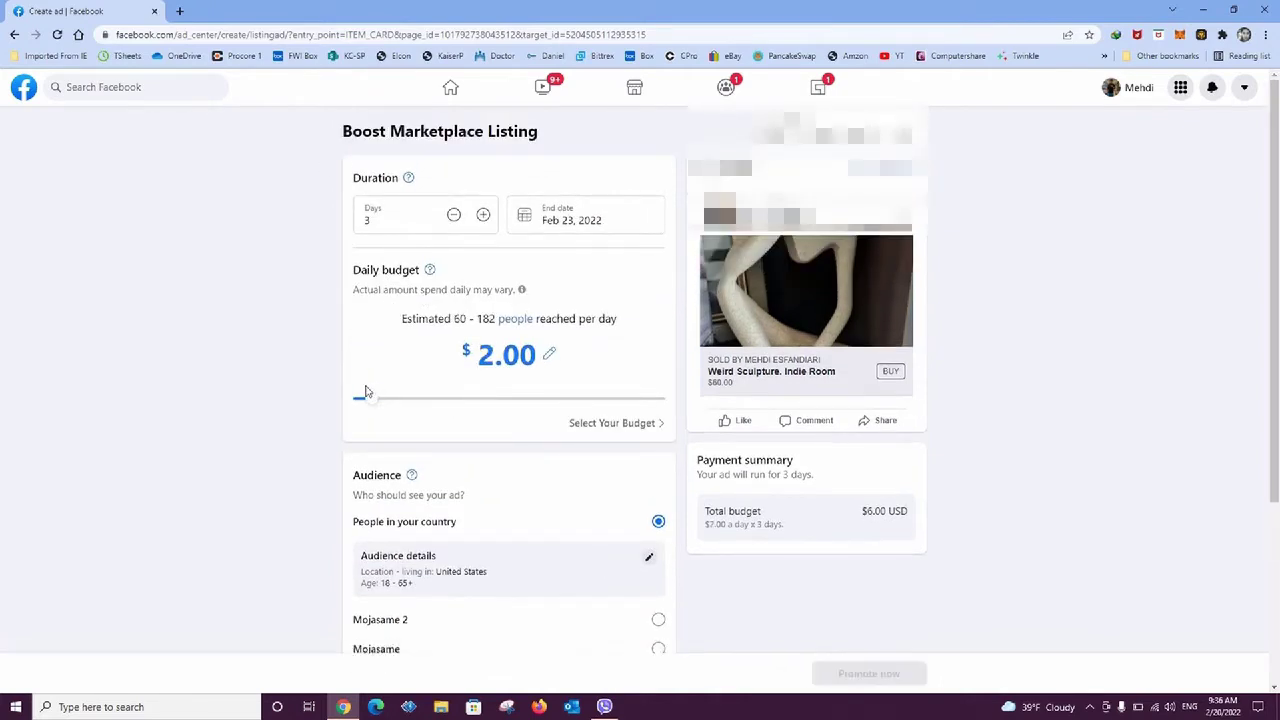
Set the duration of the boost campaign to 4 days
left_click(369, 216)
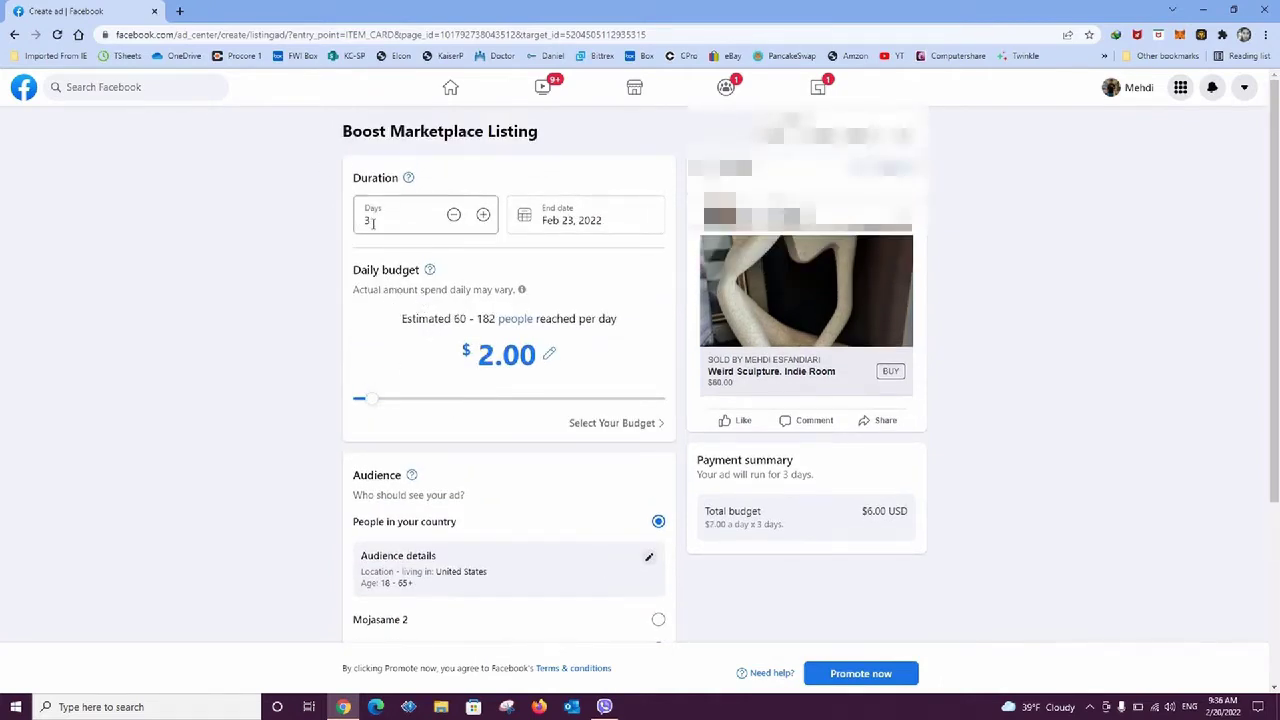
left_click(483, 215)
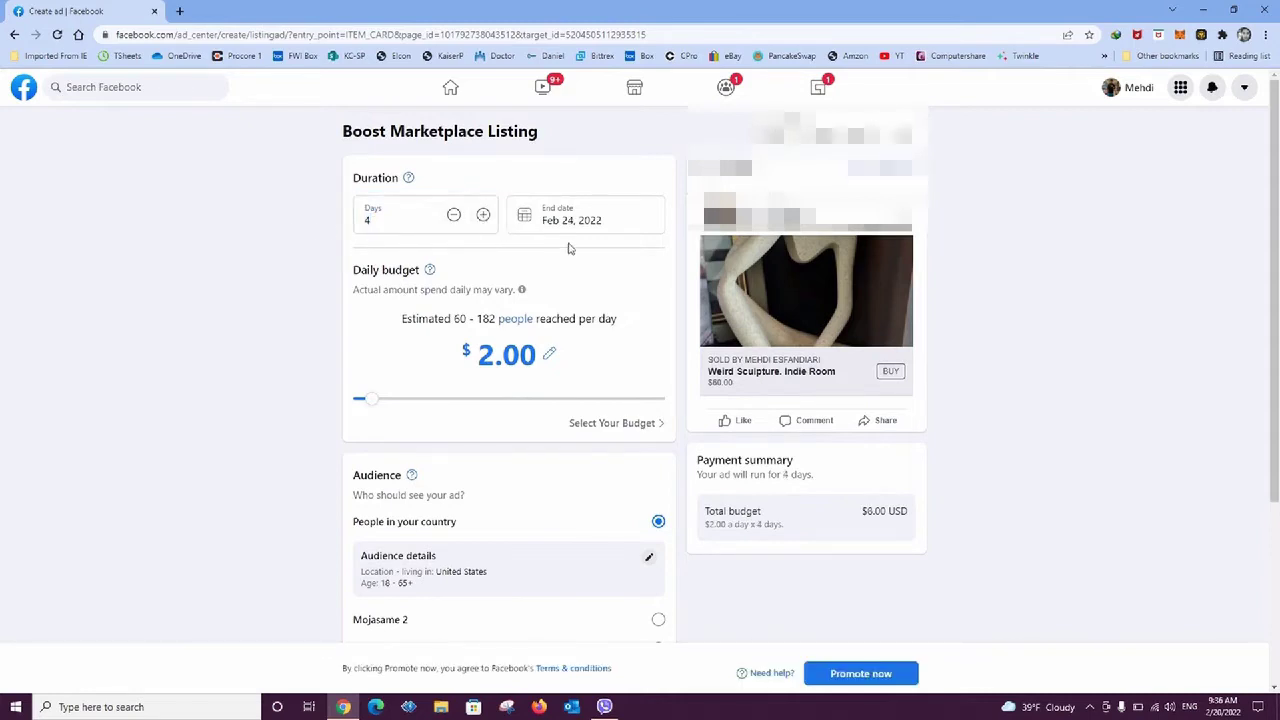
left_click(453, 215)
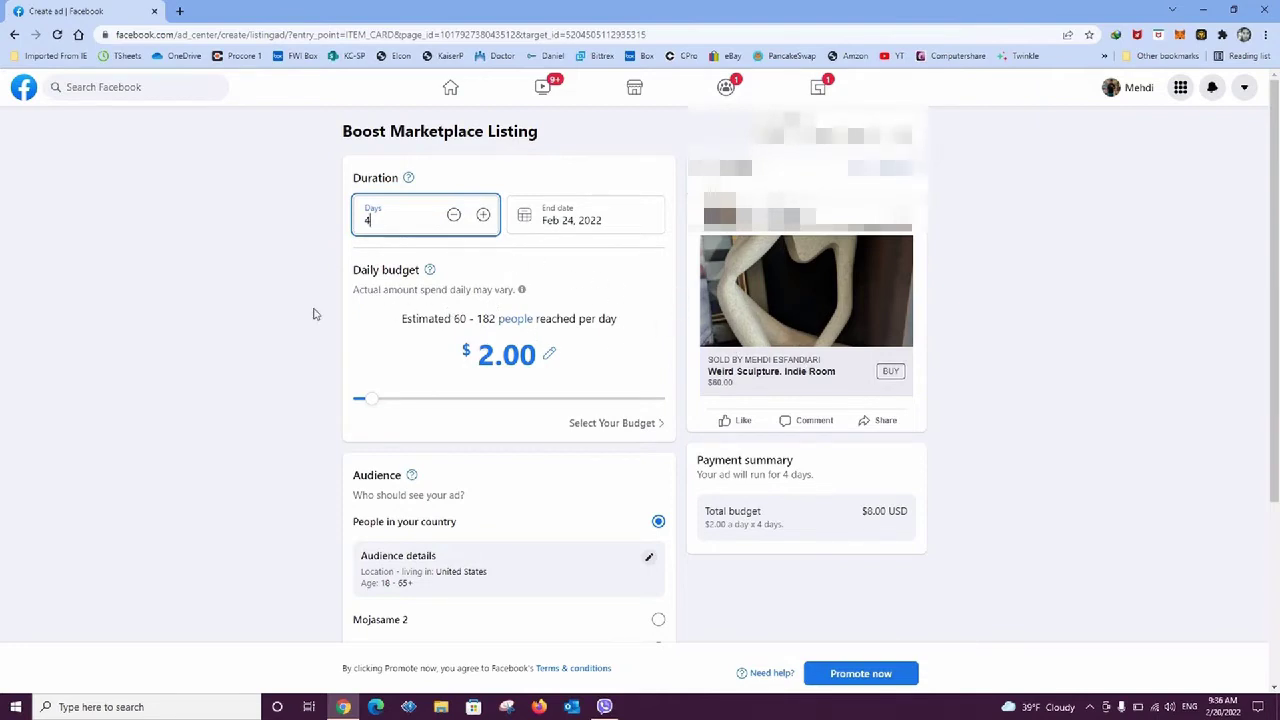
scroll(296, 309, "down", 2)
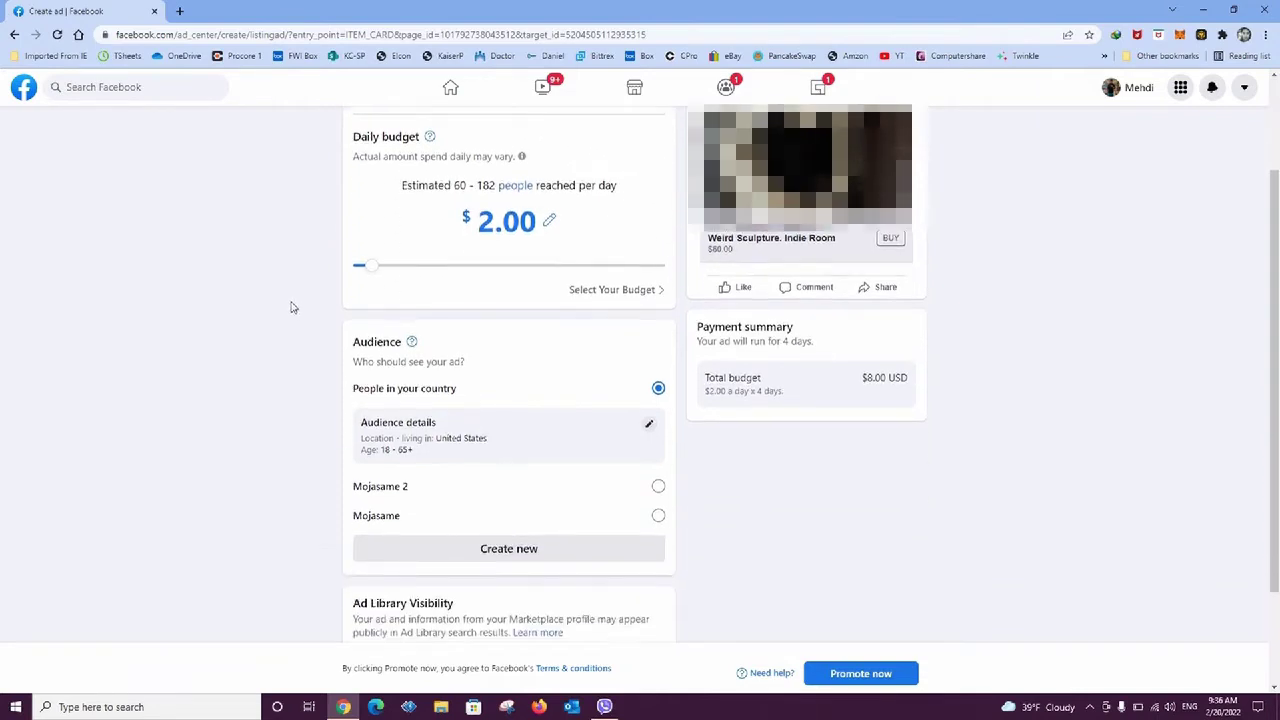
scroll(292, 308, "up", 2)
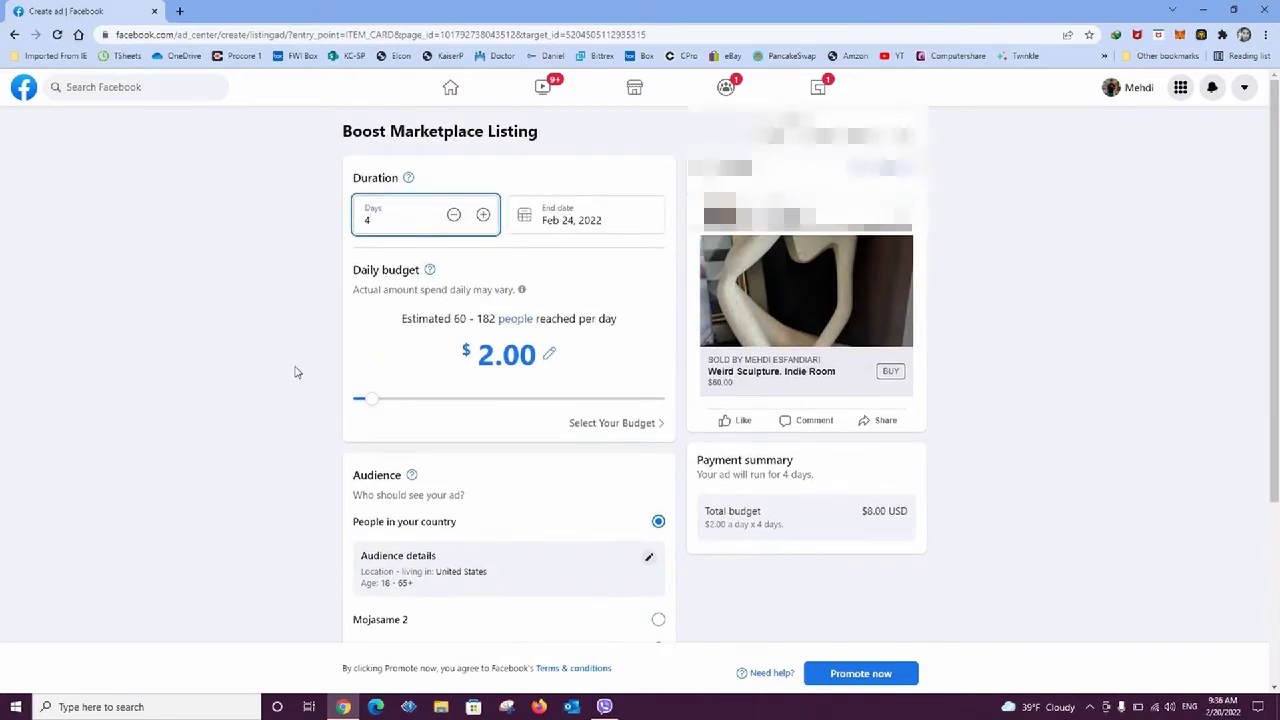
Start a new ad audience named "Test 1" and set its gender to Women
scroll(300, 368, "down", 2)
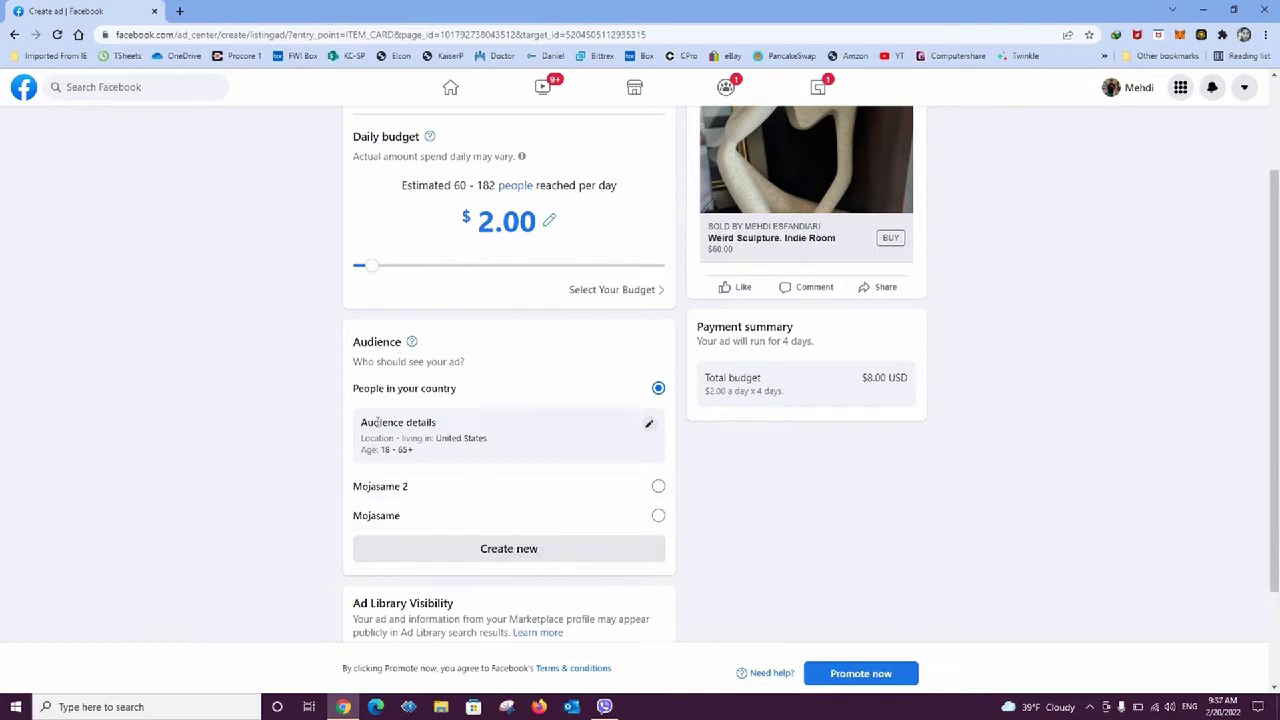
left_click(492, 553)
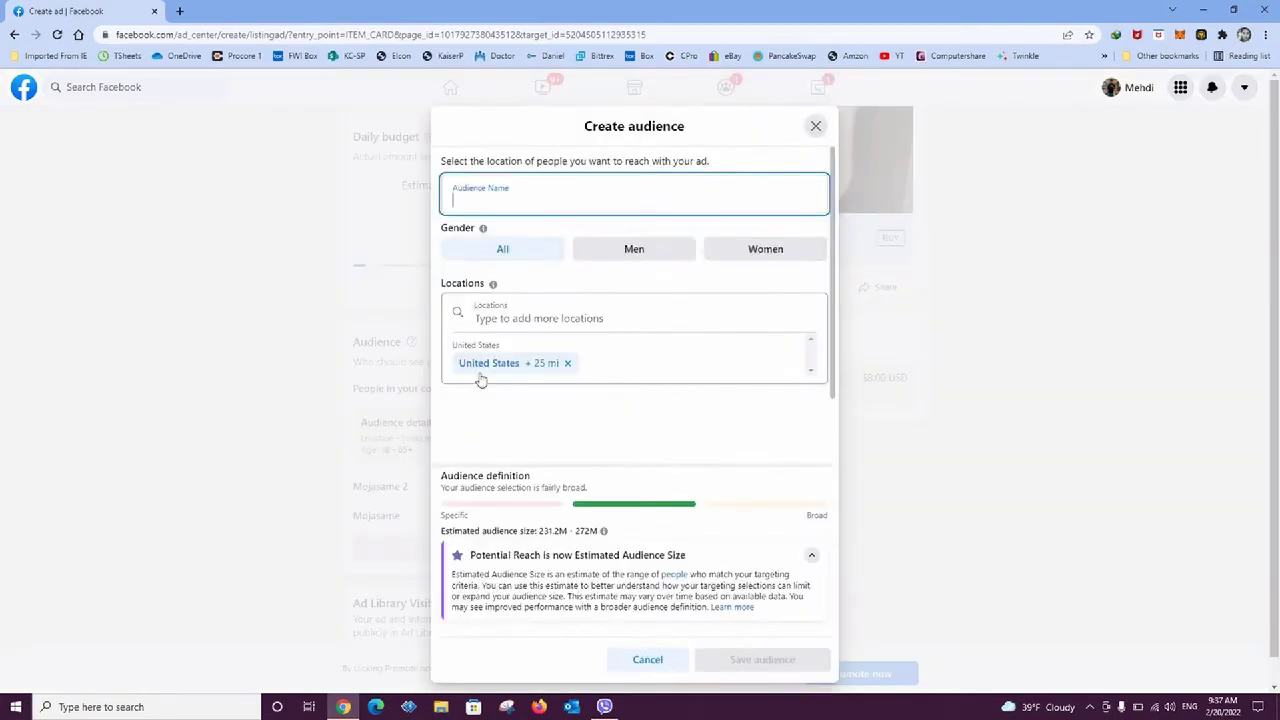
type("Test 1")
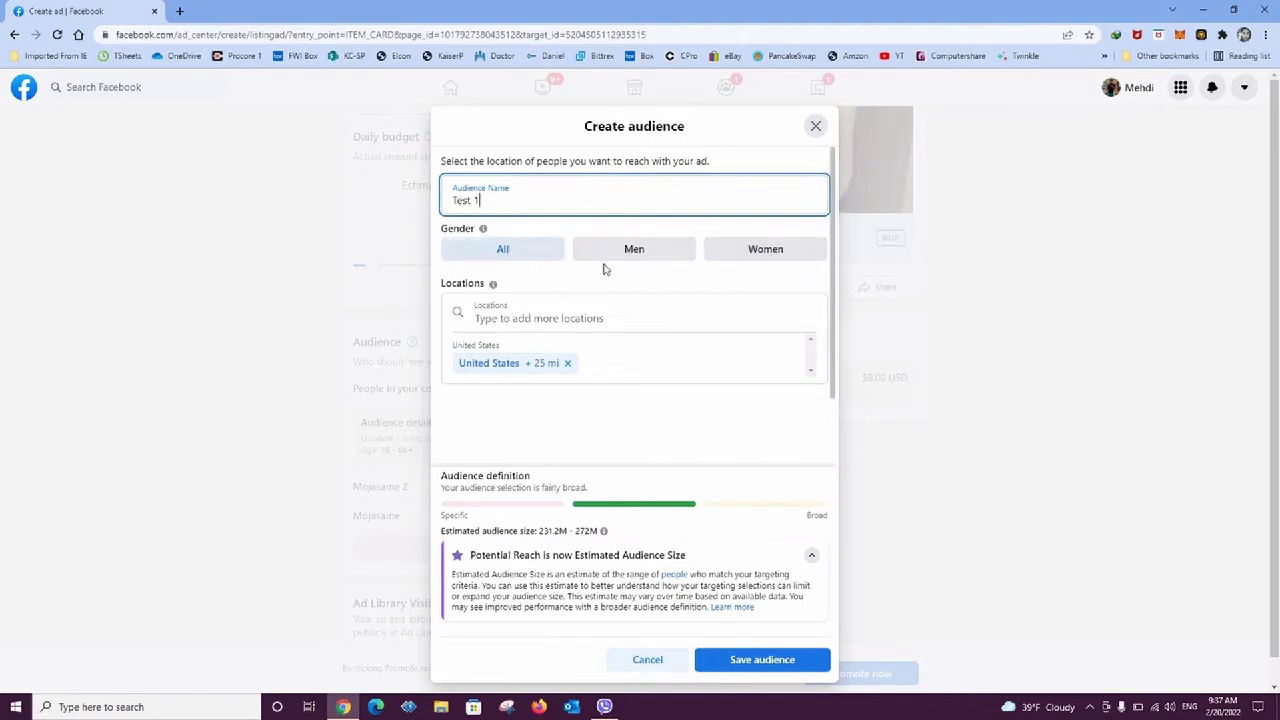
left_click(737, 257)
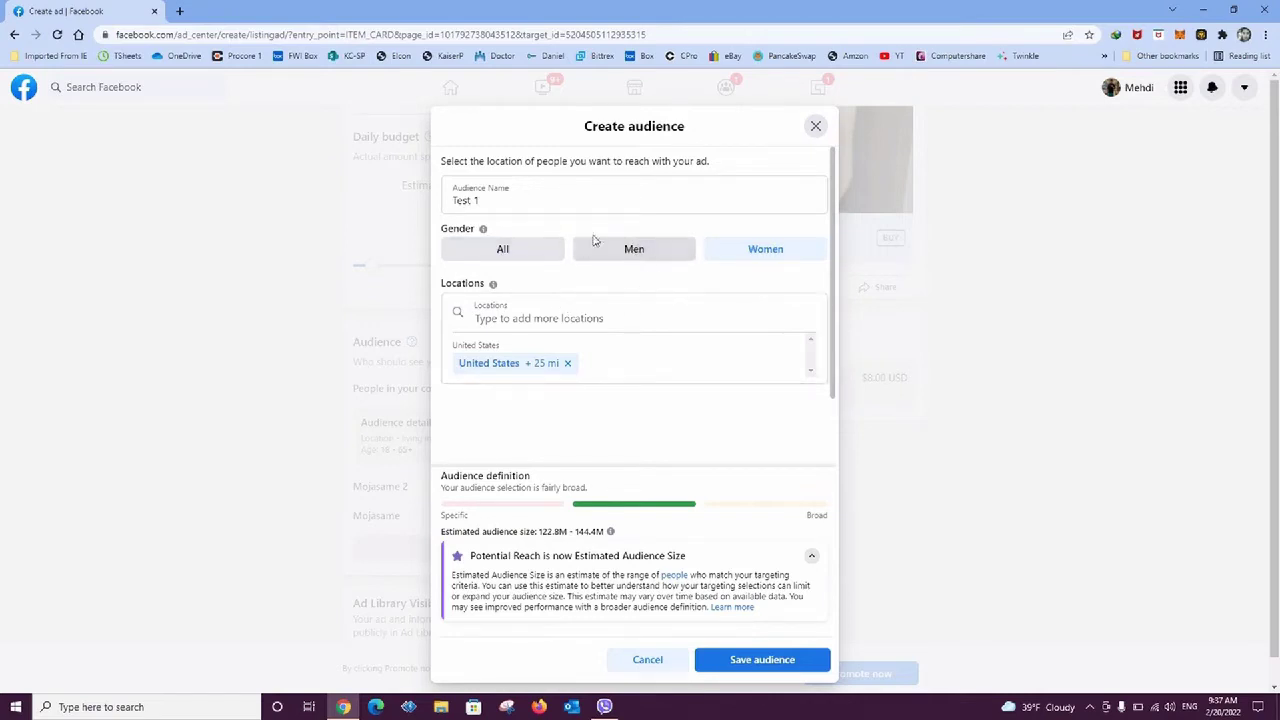
Replace the audience's United States location with the state of Washington, United States
left_click(567, 364)
left_click(502, 279)
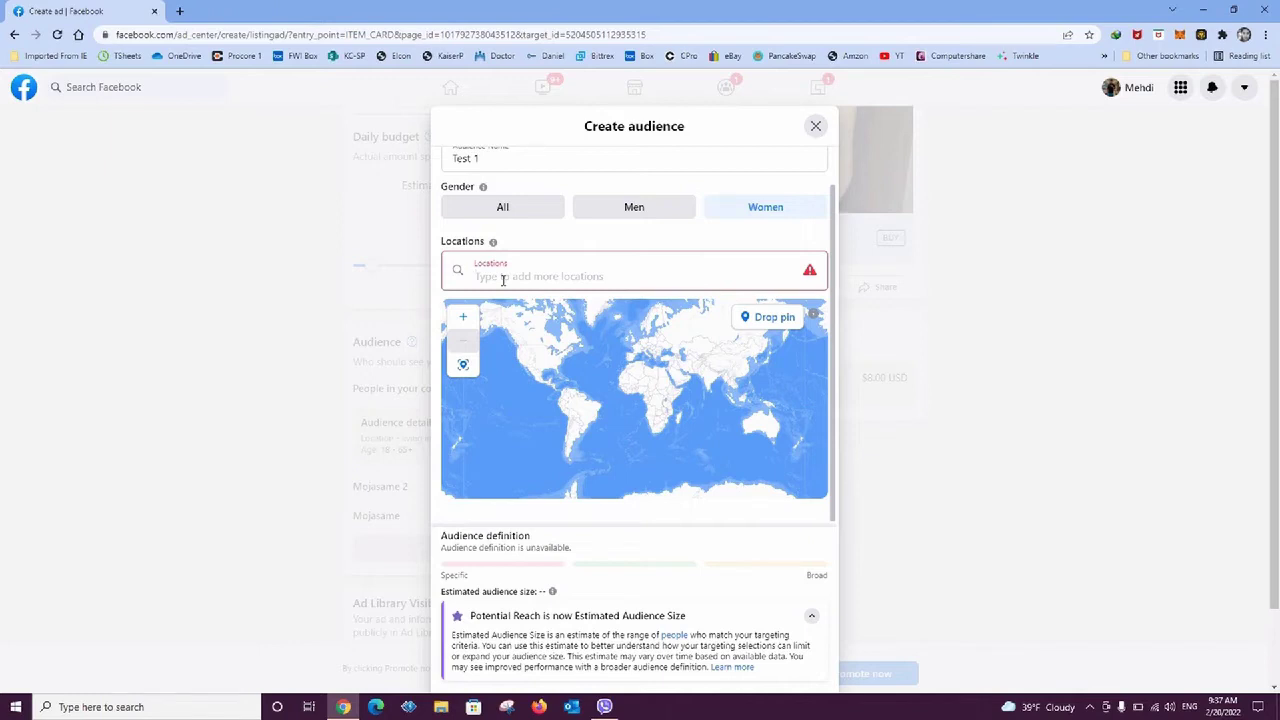
type("washingt")
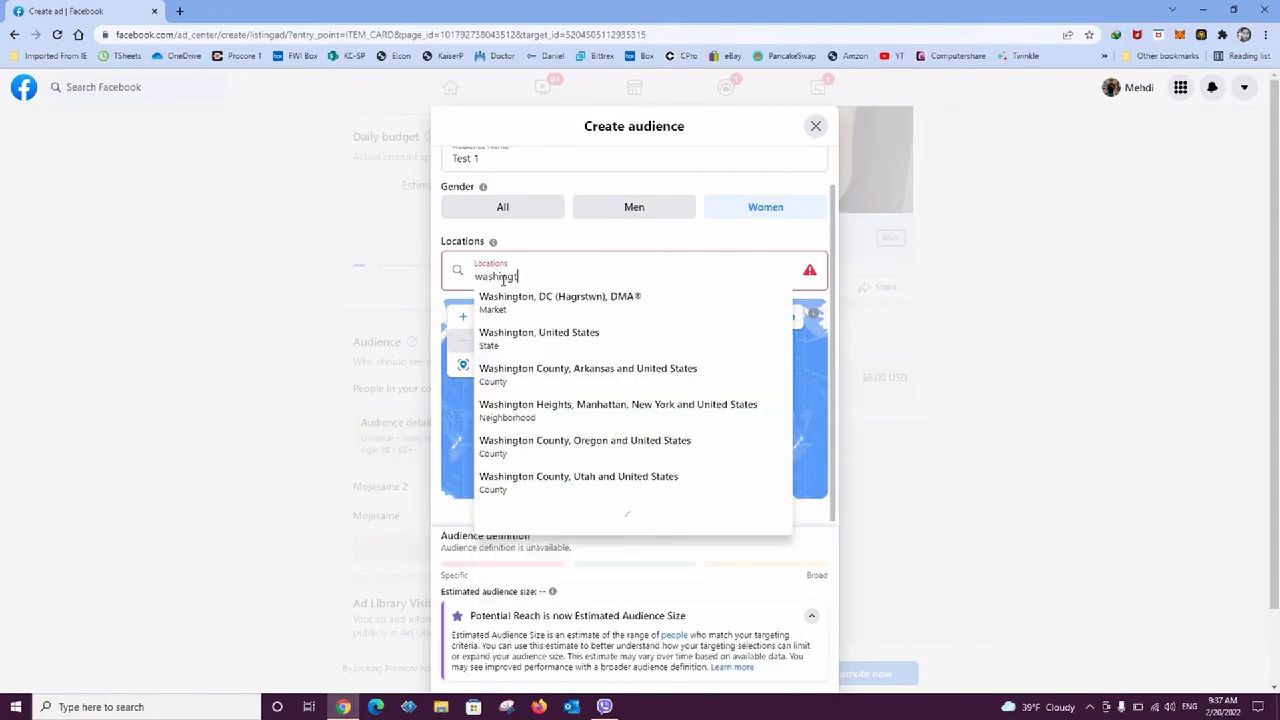
left_click(528, 336)
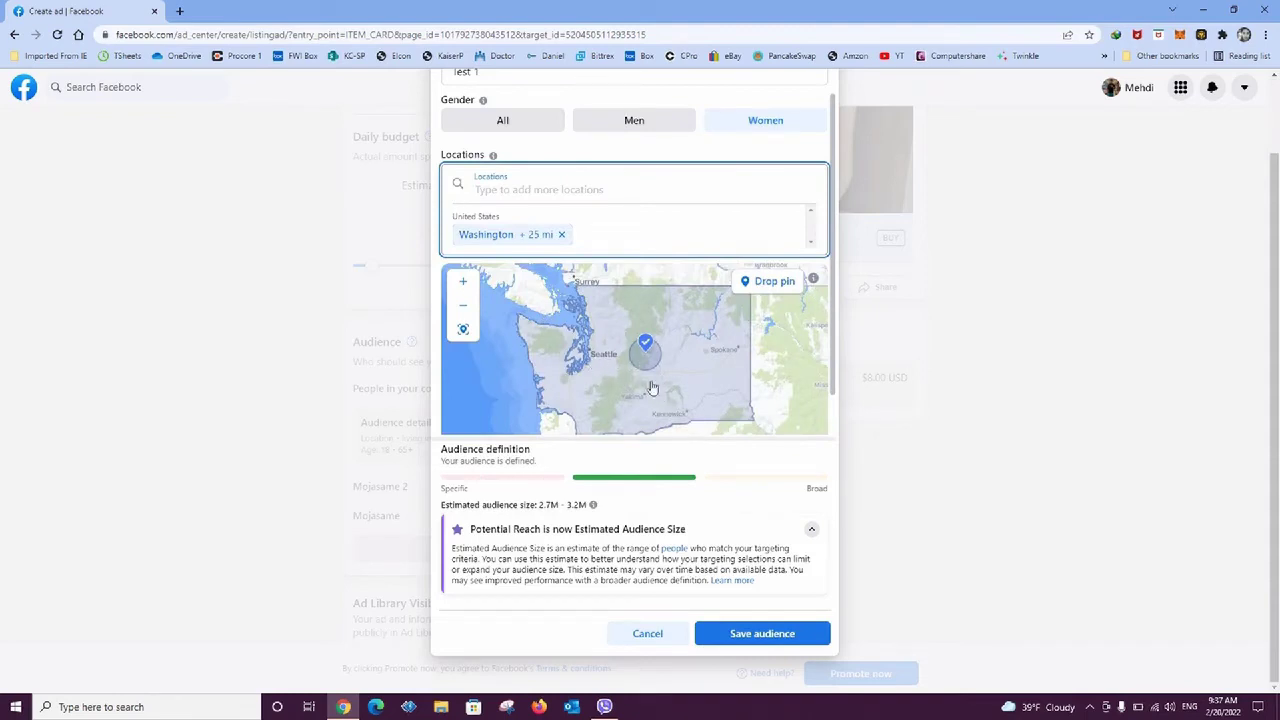
Add the city of Istanbul, Istanbul Province, Turkey, to the audience locations
left_click(583, 254)
scroll(597, 249, "down", 1)
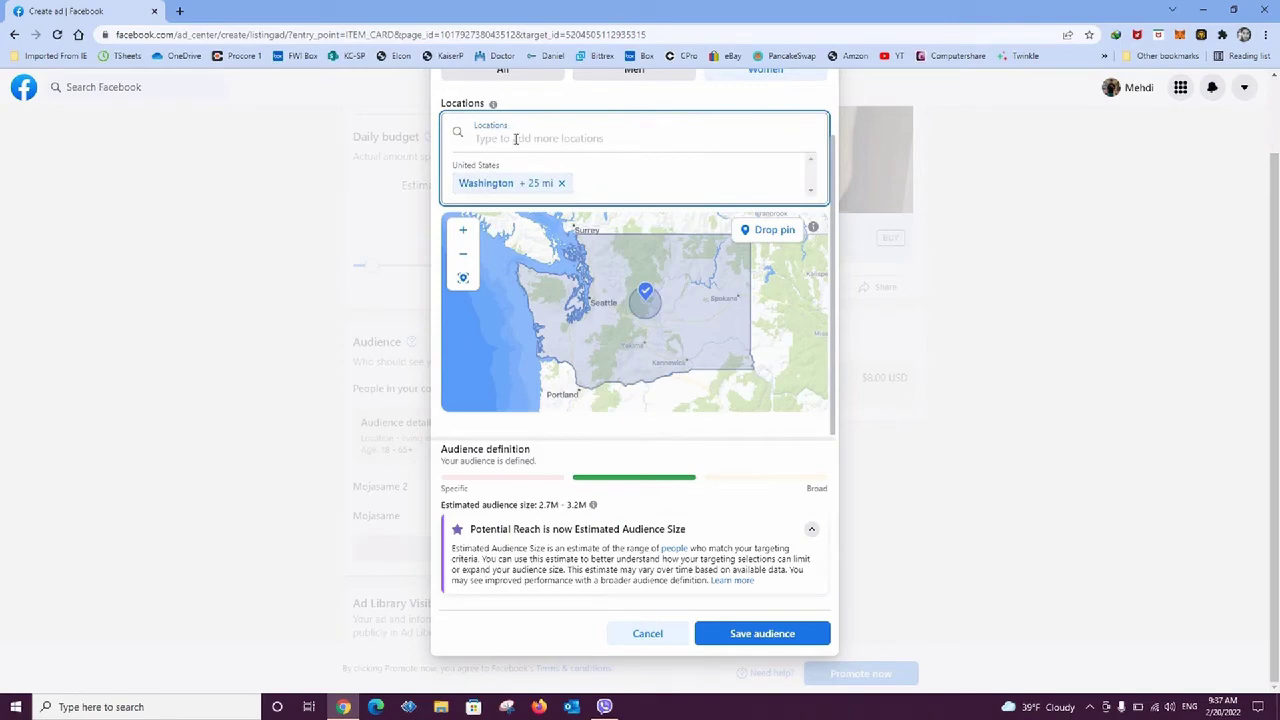
type("is")
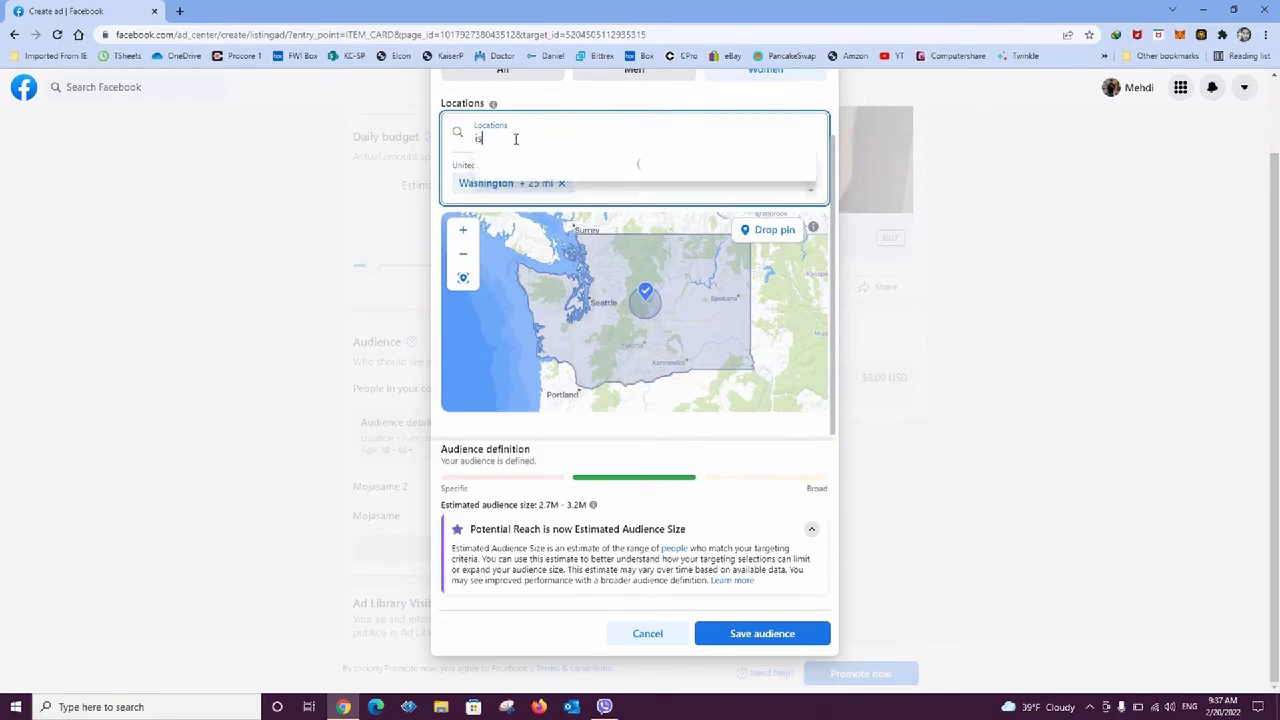
type("ab")
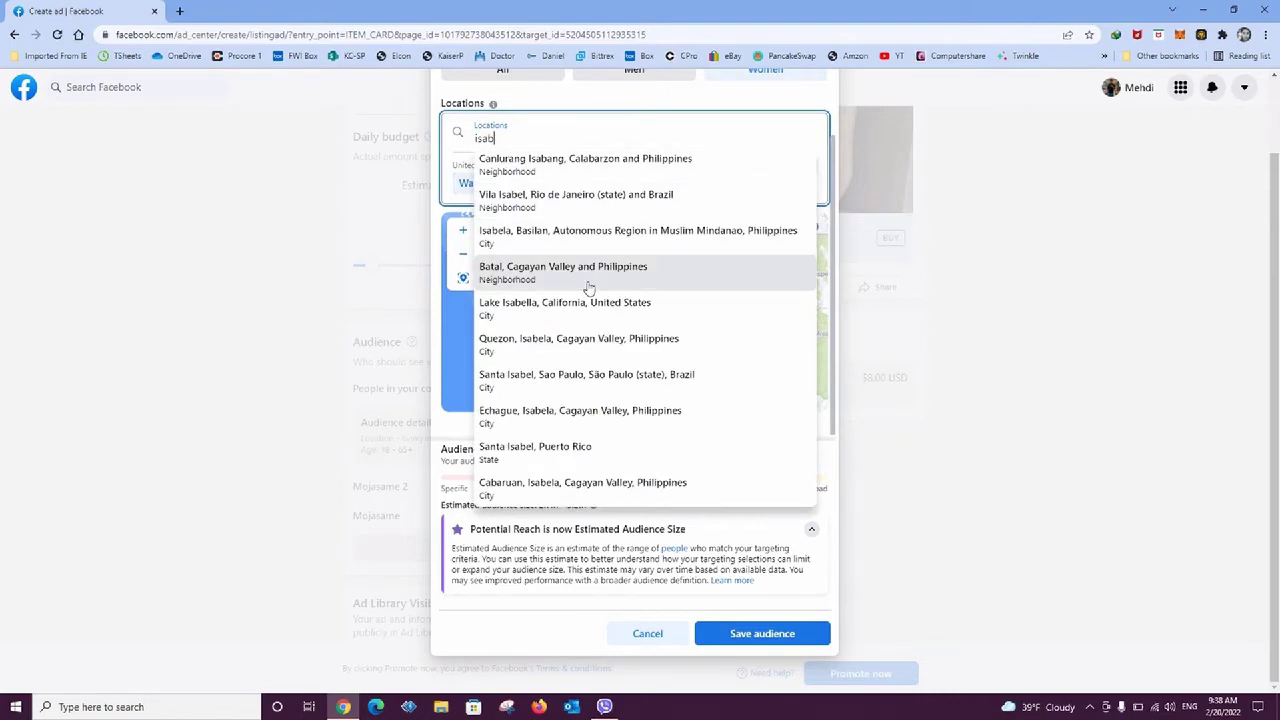
key("BackSpace")
key("BackSpace")
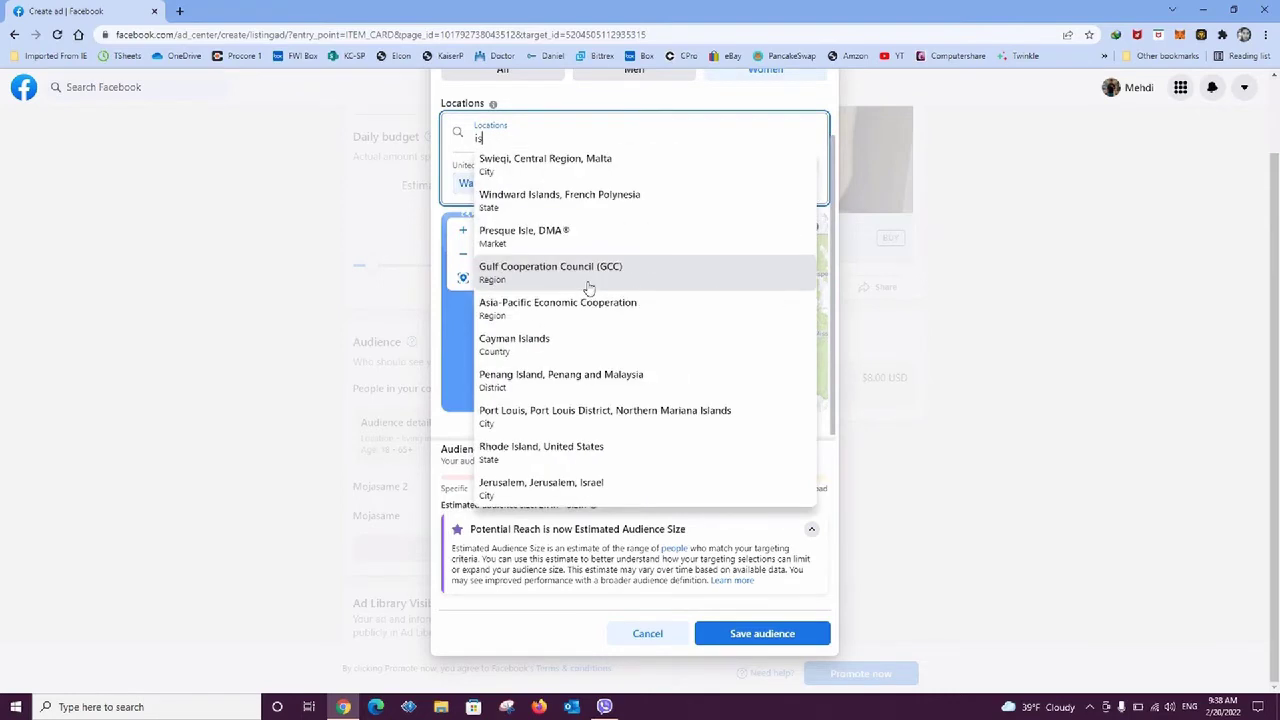
type("tan")
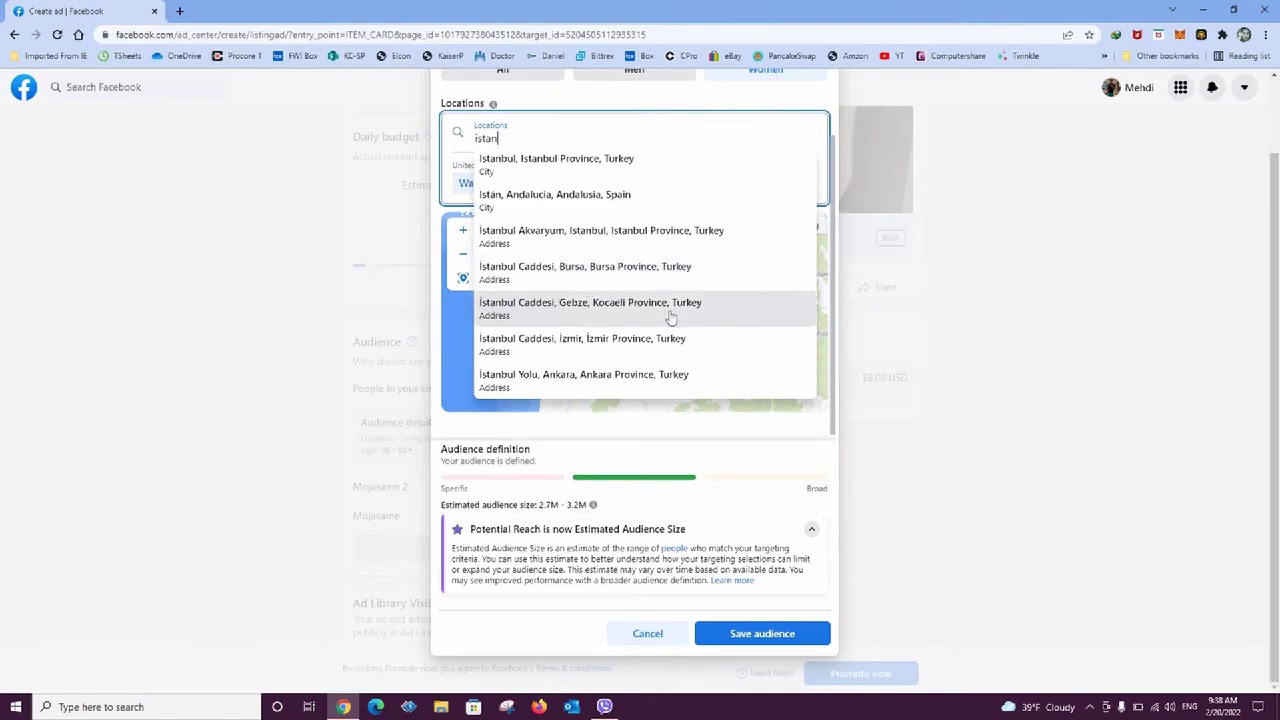
left_click(545, 163)
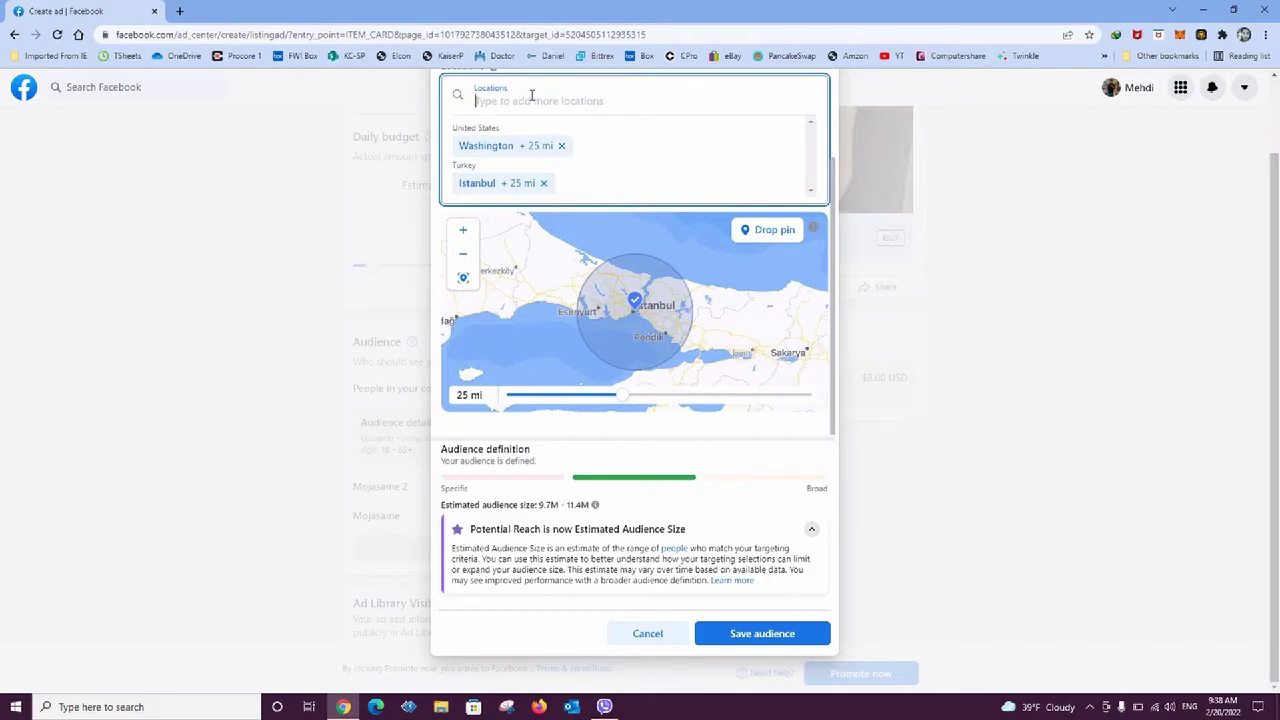
Try to find Iran and Afghanistan among the available audience locations, and clear the search
type("im")
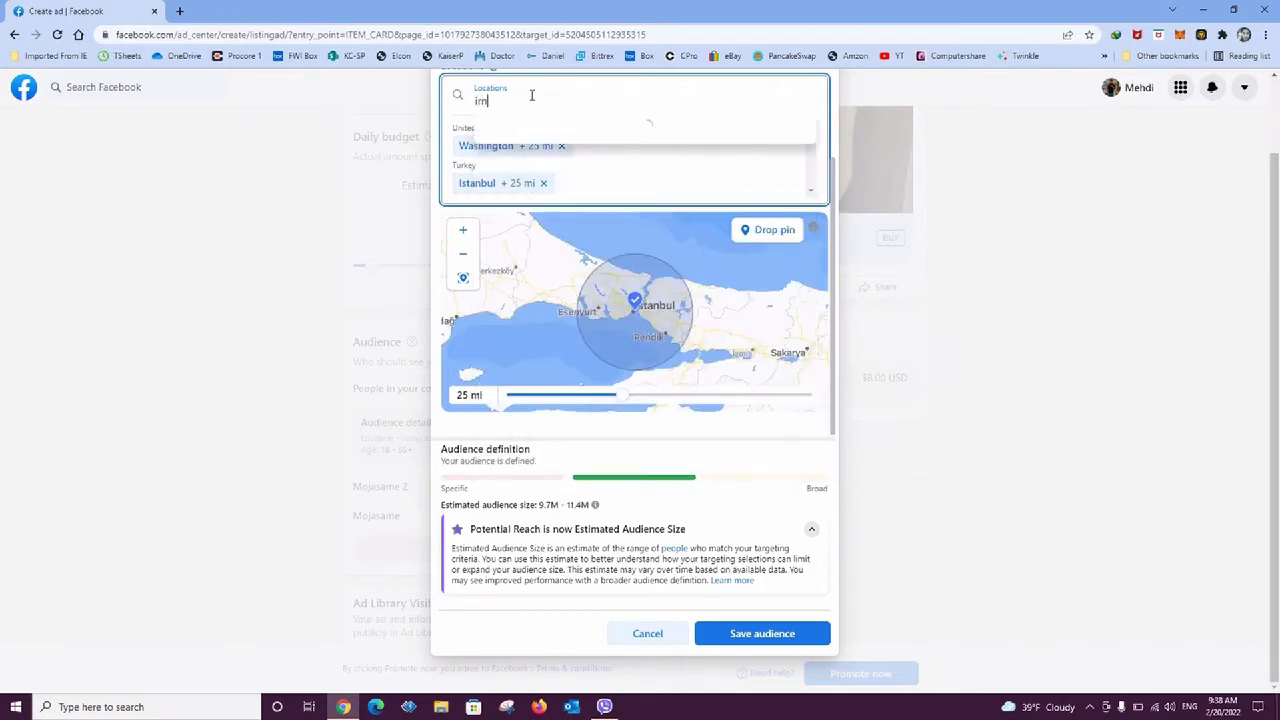
key("BackSpace")
type("an")
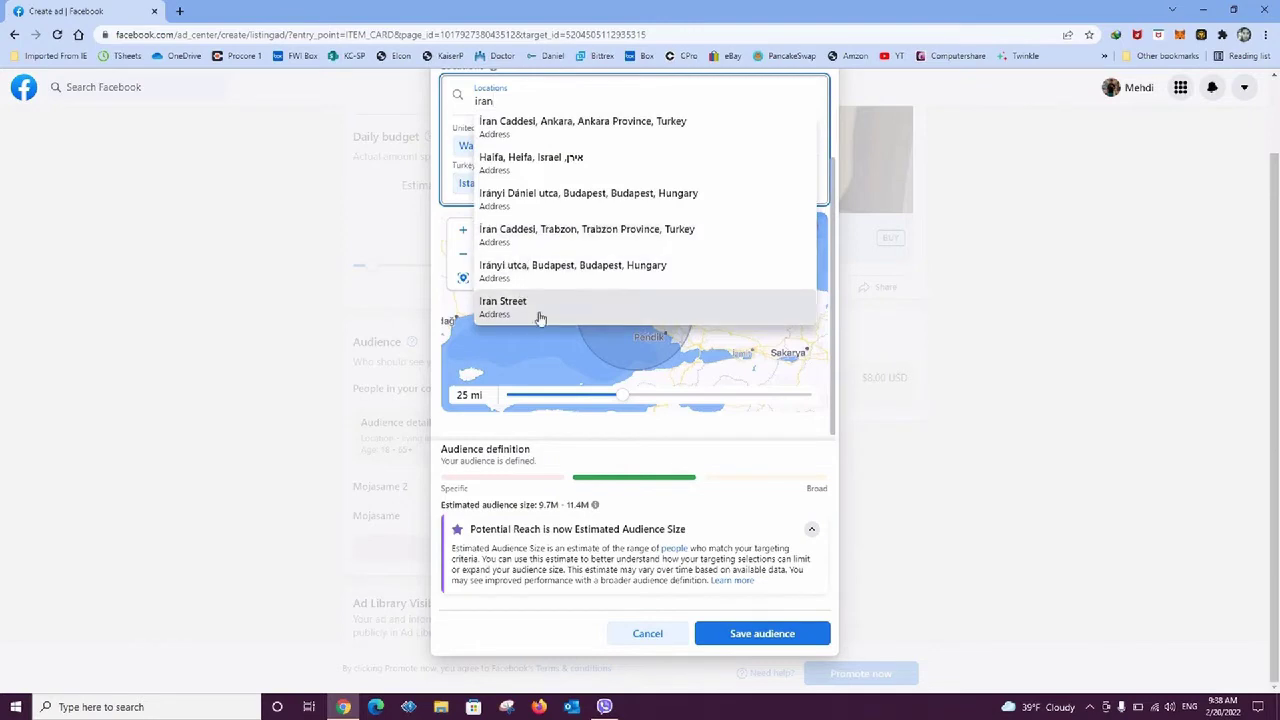
left_click_drag(500, 100, 457, 92)
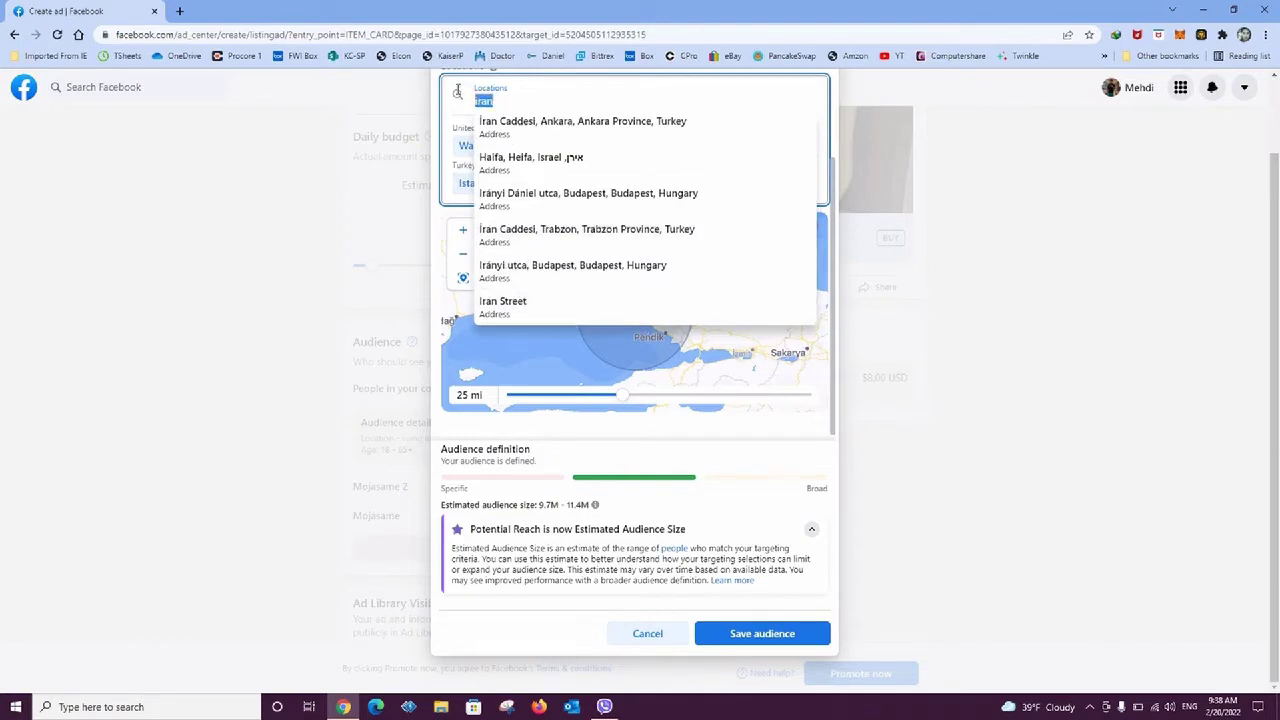
key("BackSpace")
type("afghan")
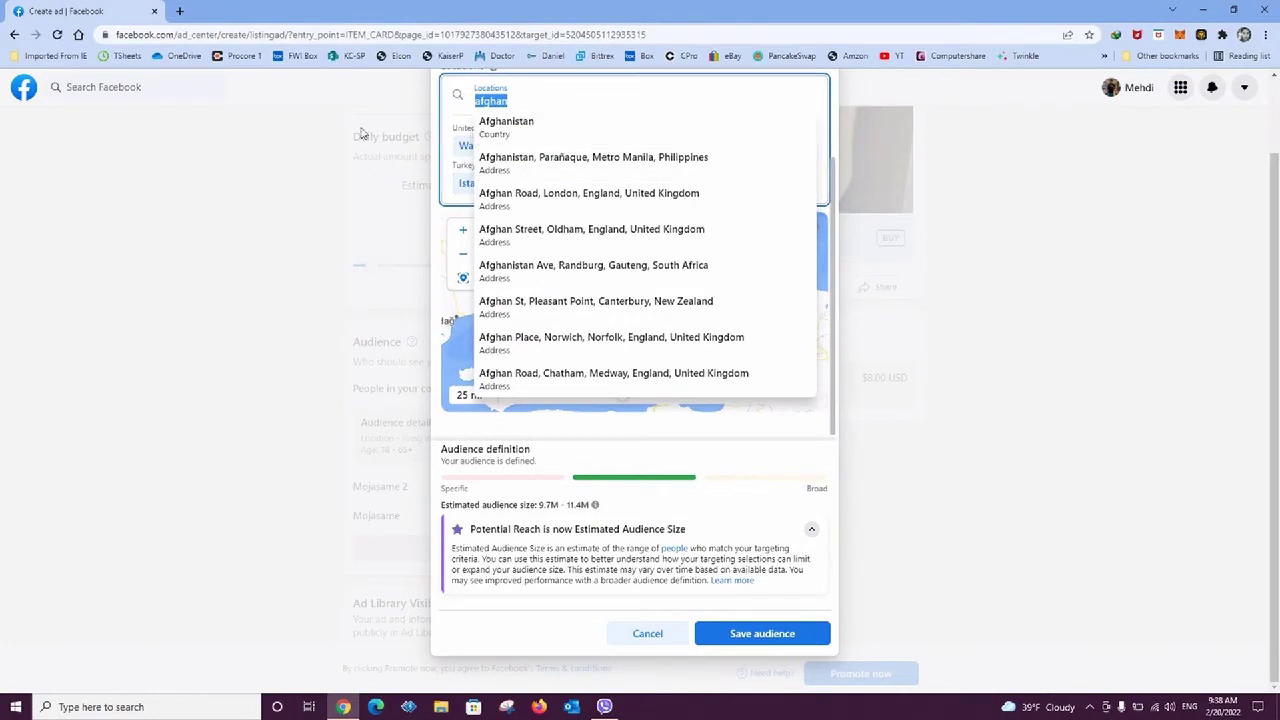
left_click(536, 100)
scroll(543, 100, "up", 3)
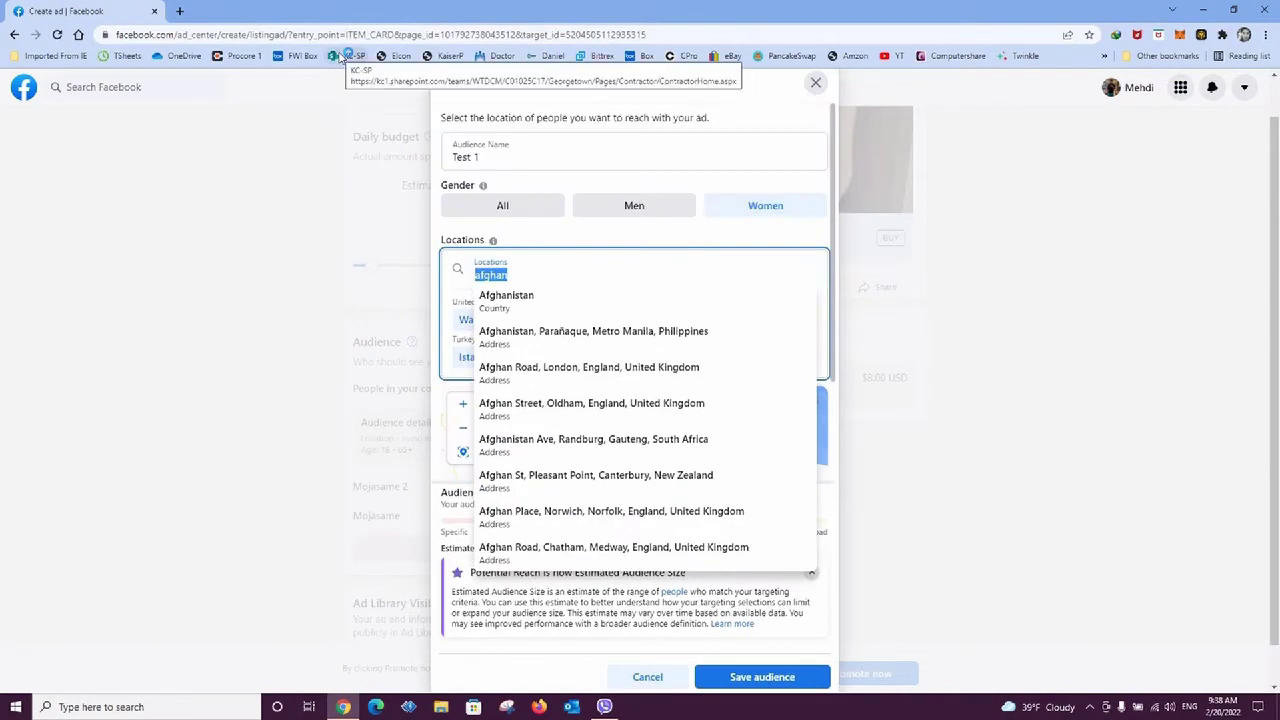
key("BackSpace")
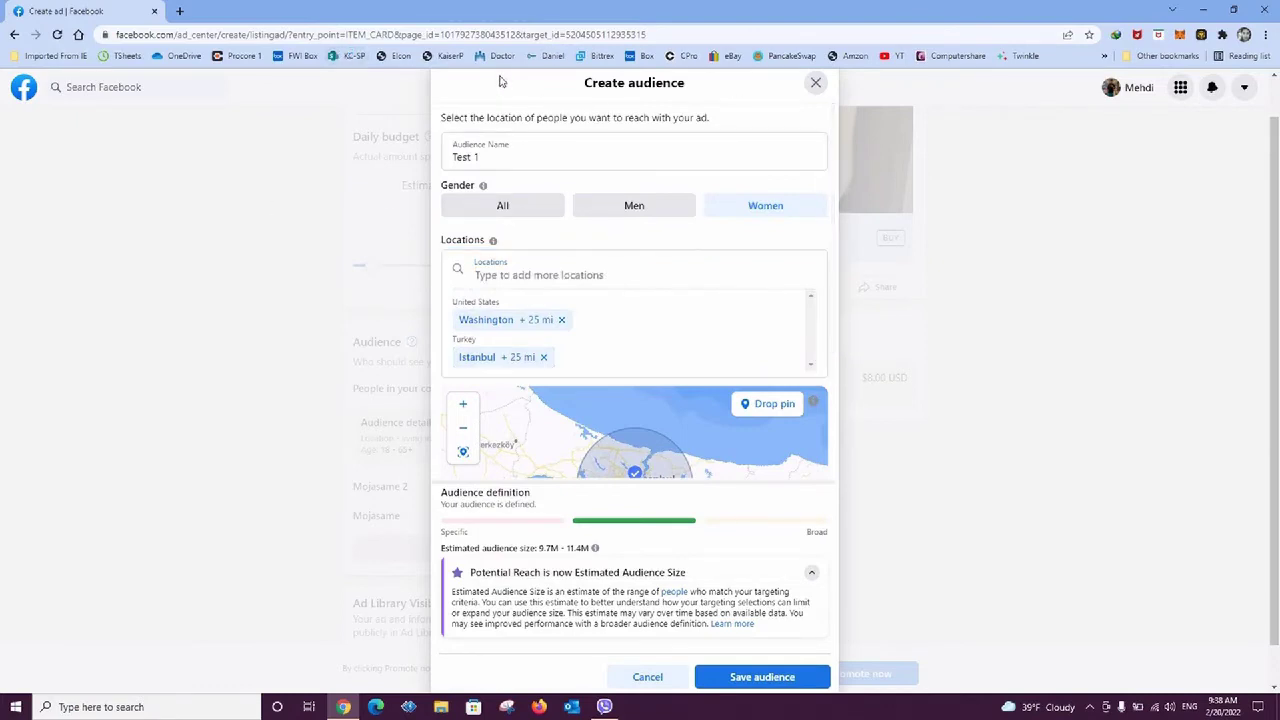
Save the "Test 1" audience with its Washington and Istanbul locations
scroll(529, 334, "down", 1)
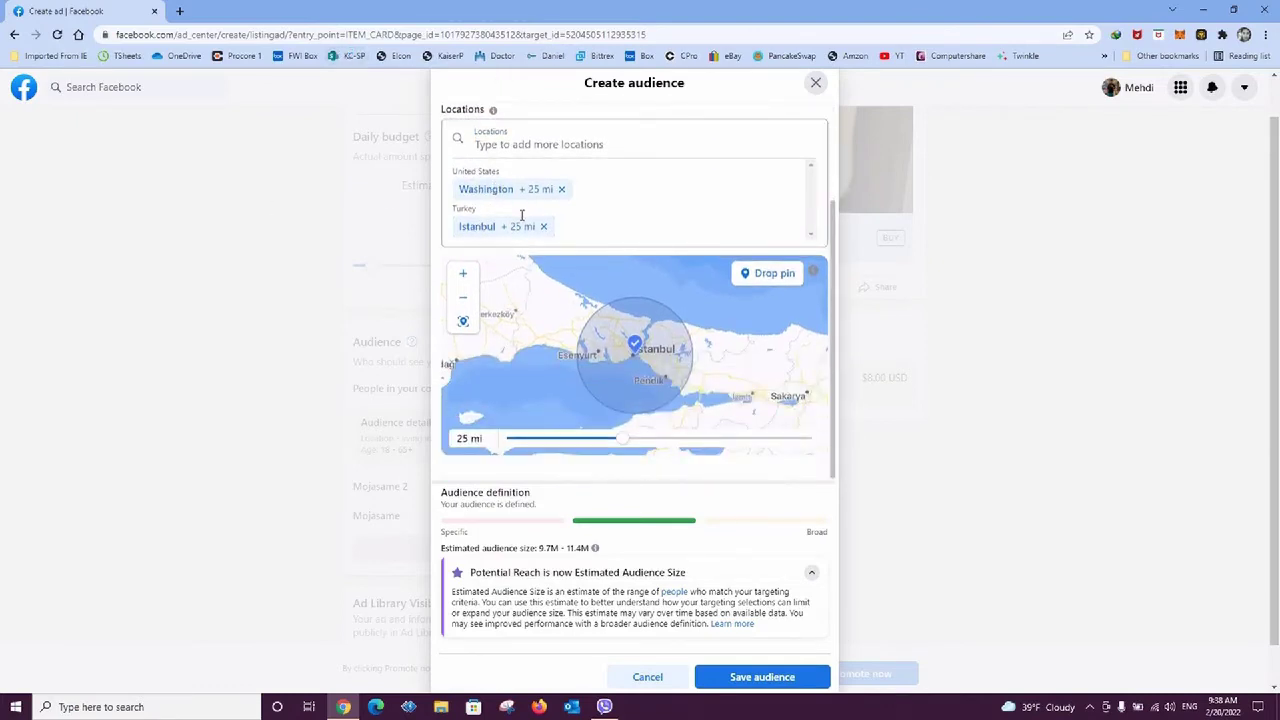
scroll(674, 512, "down", 1)
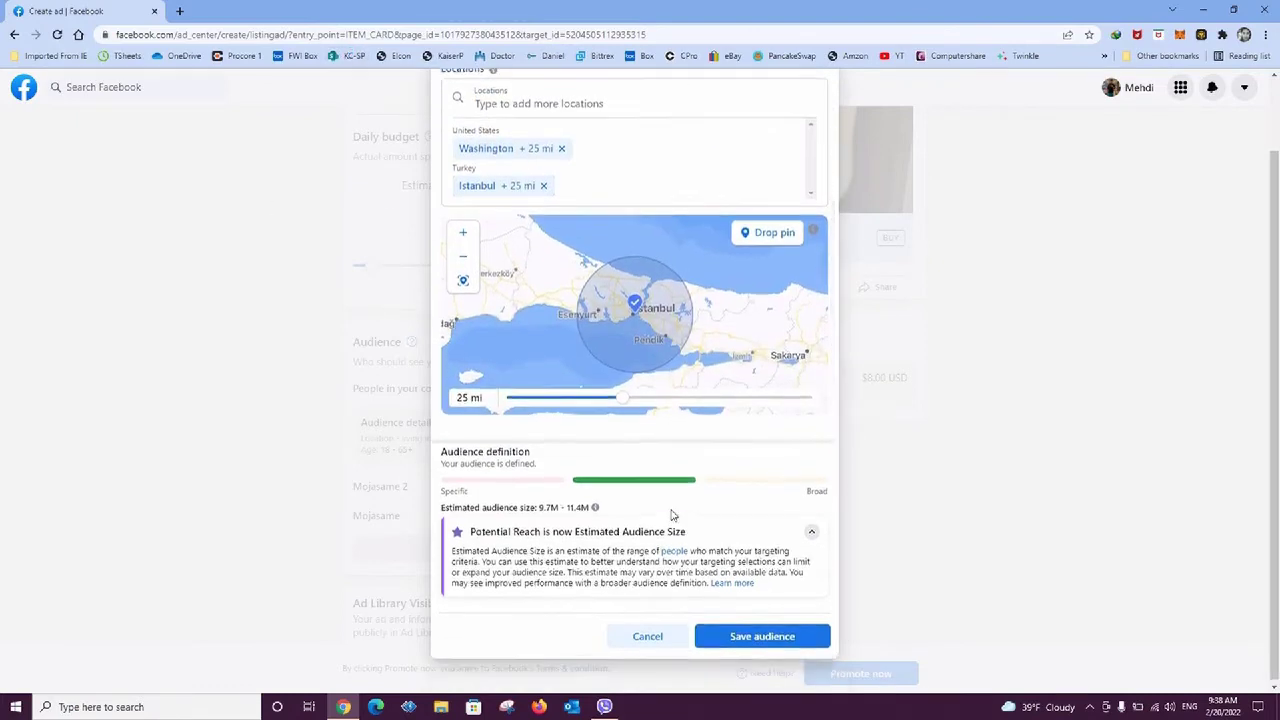
left_click(751, 640)
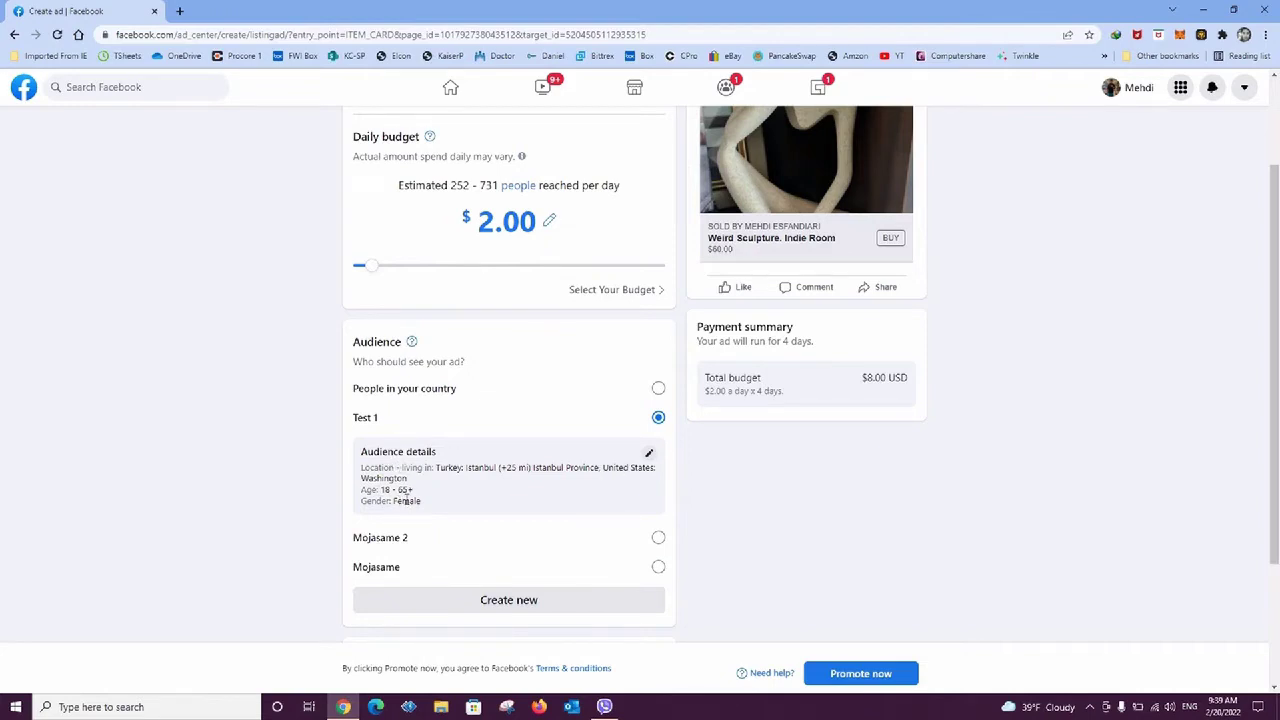
Open the "Test 1" audience for editing, look through its settings, and close it without changes
left_click(649, 458)
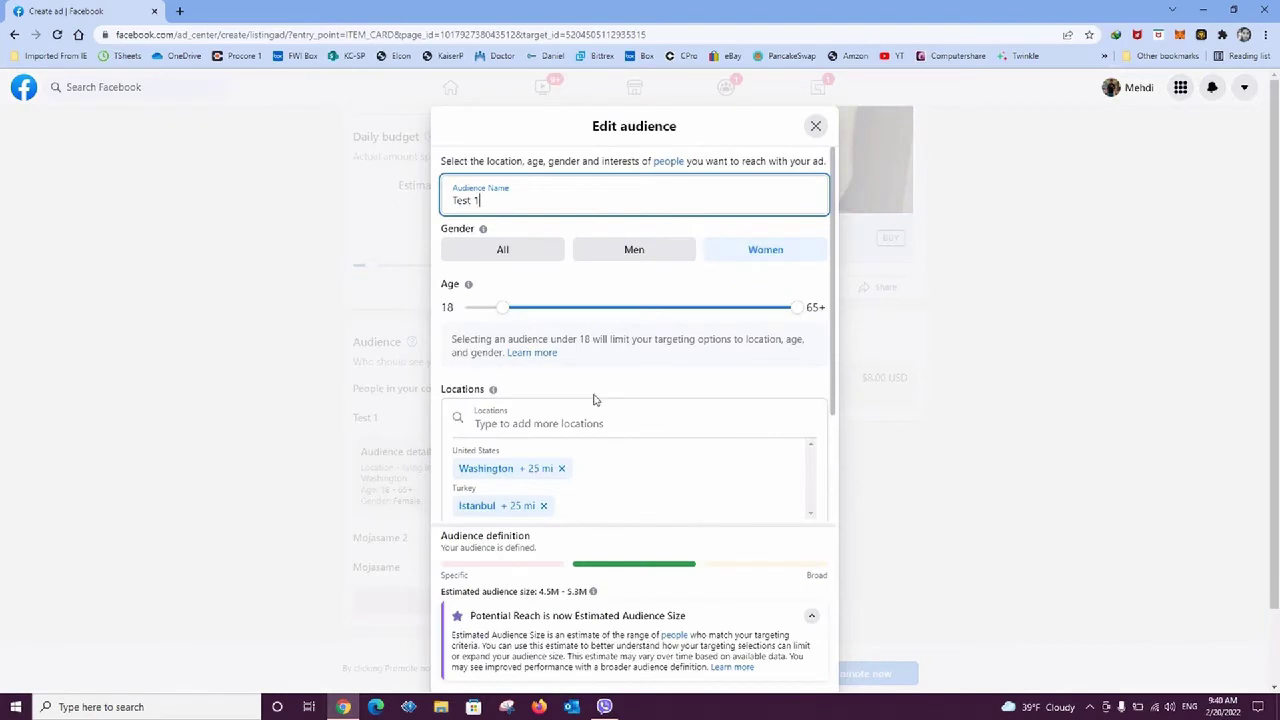
left_click(815, 126)
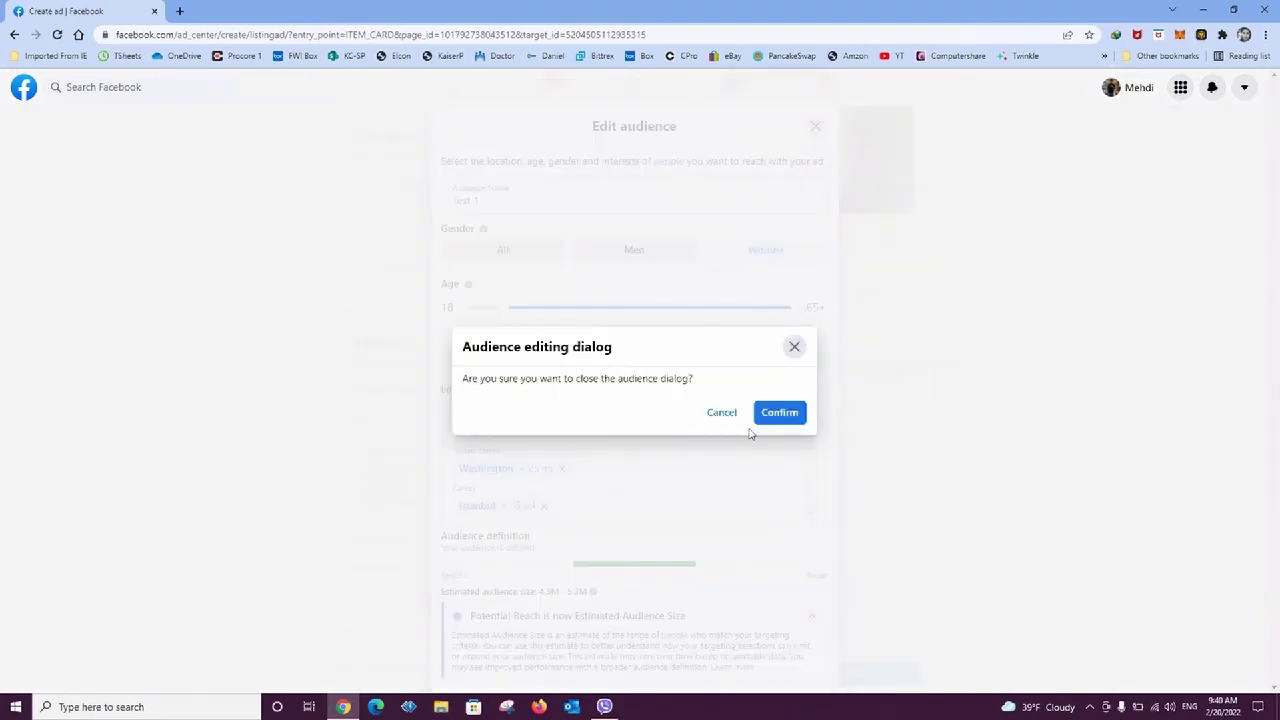
left_click(722, 413)
scroll(530, 390, "down", 2)
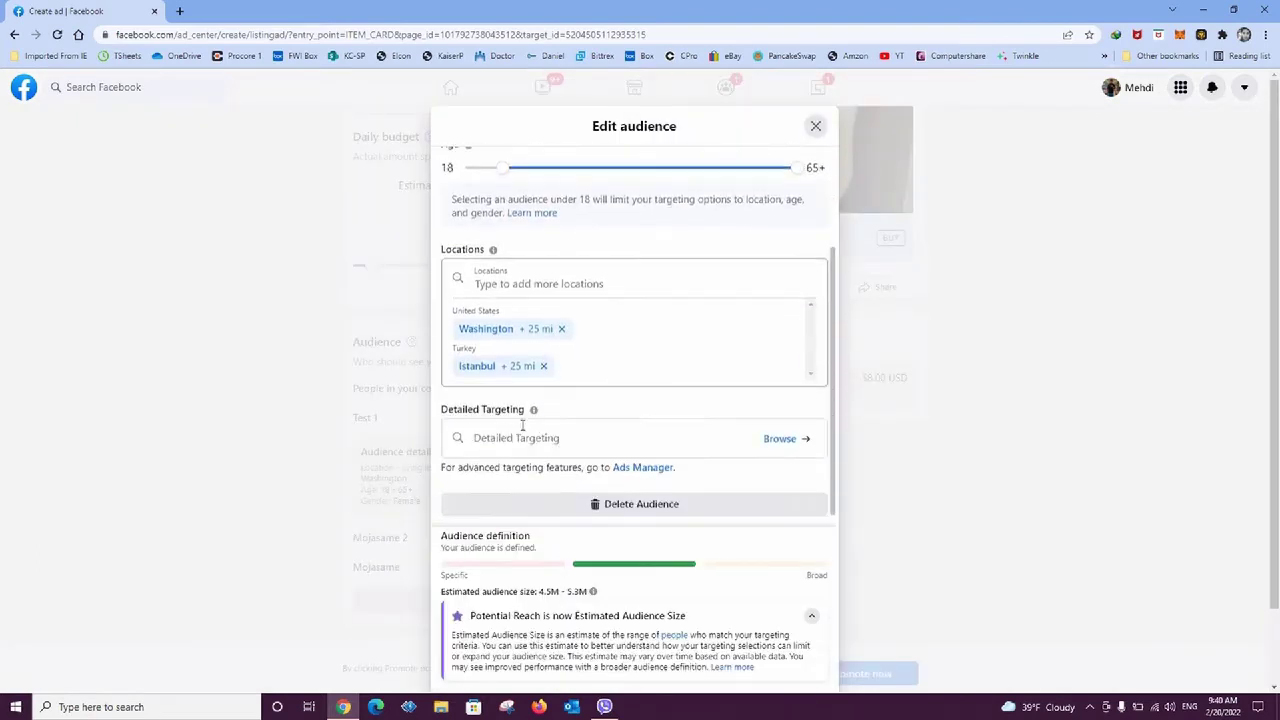
scroll(525, 342, "up", 3)
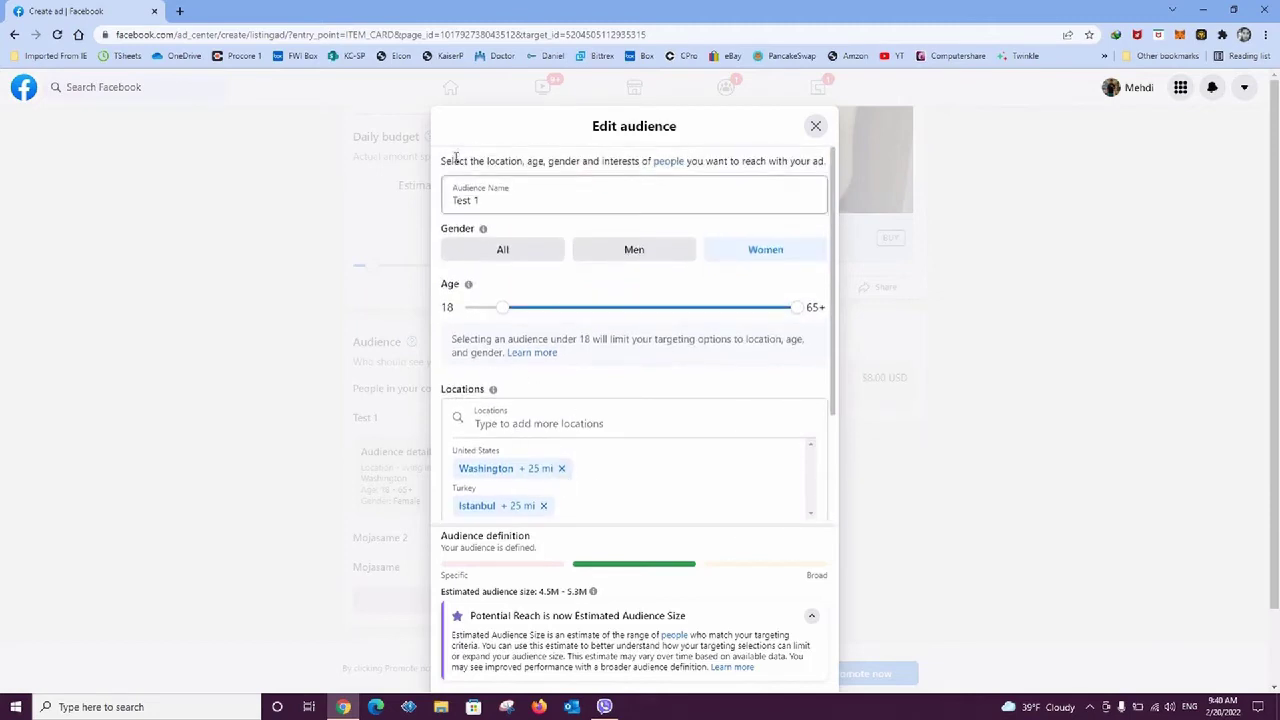
left_click(815, 130)
left_click(777, 413)
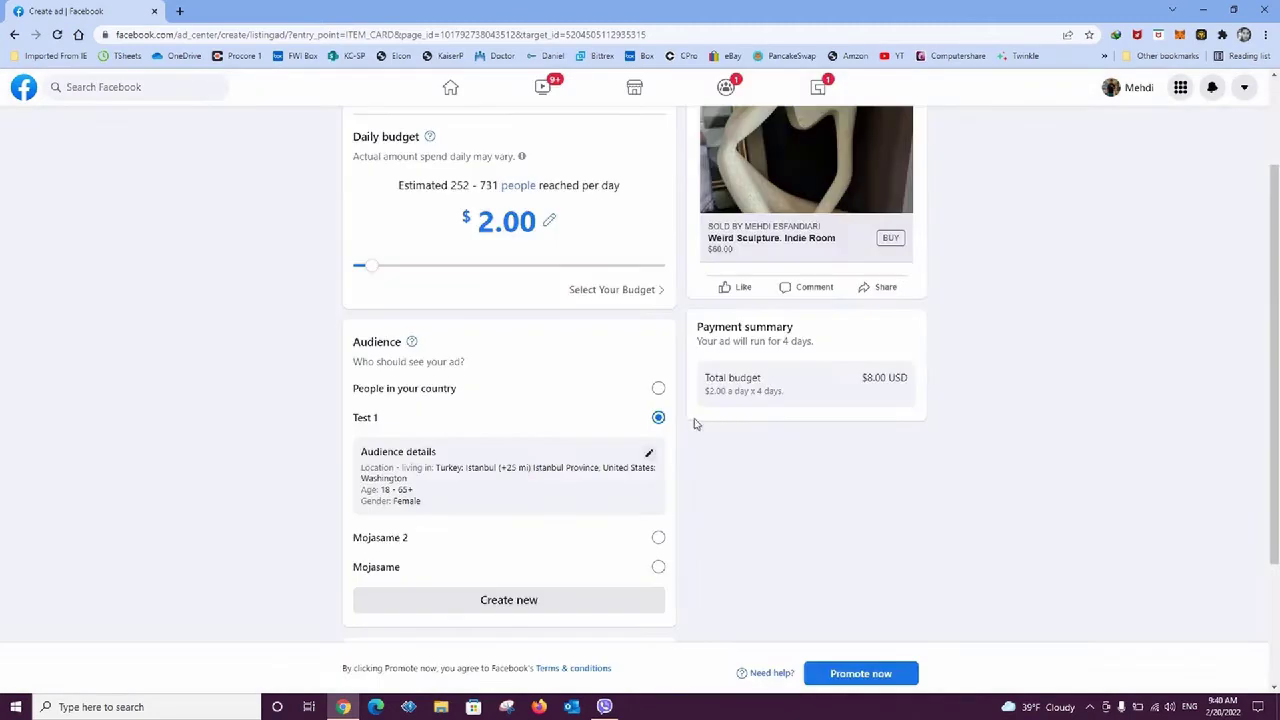
Reopen the "Test 1" audience for editing and set its age range to 30–45
left_click(649, 455)
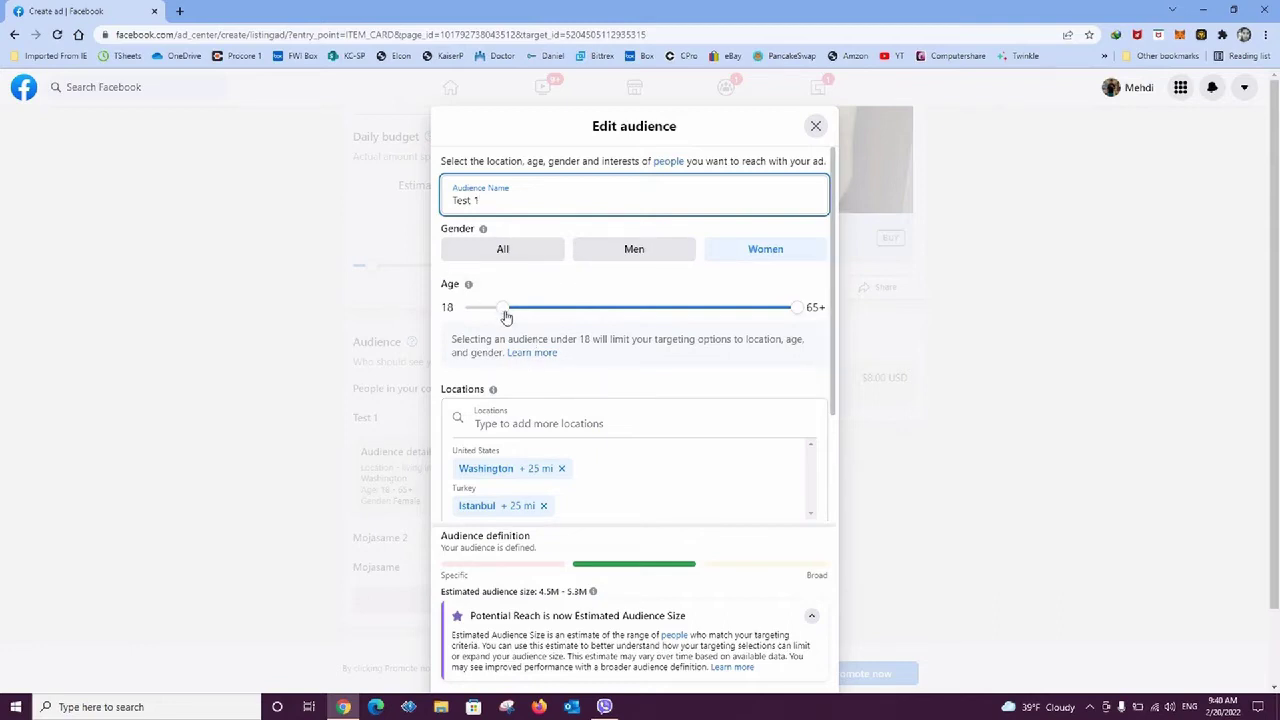
left_click_drag(505, 316, 575, 332)
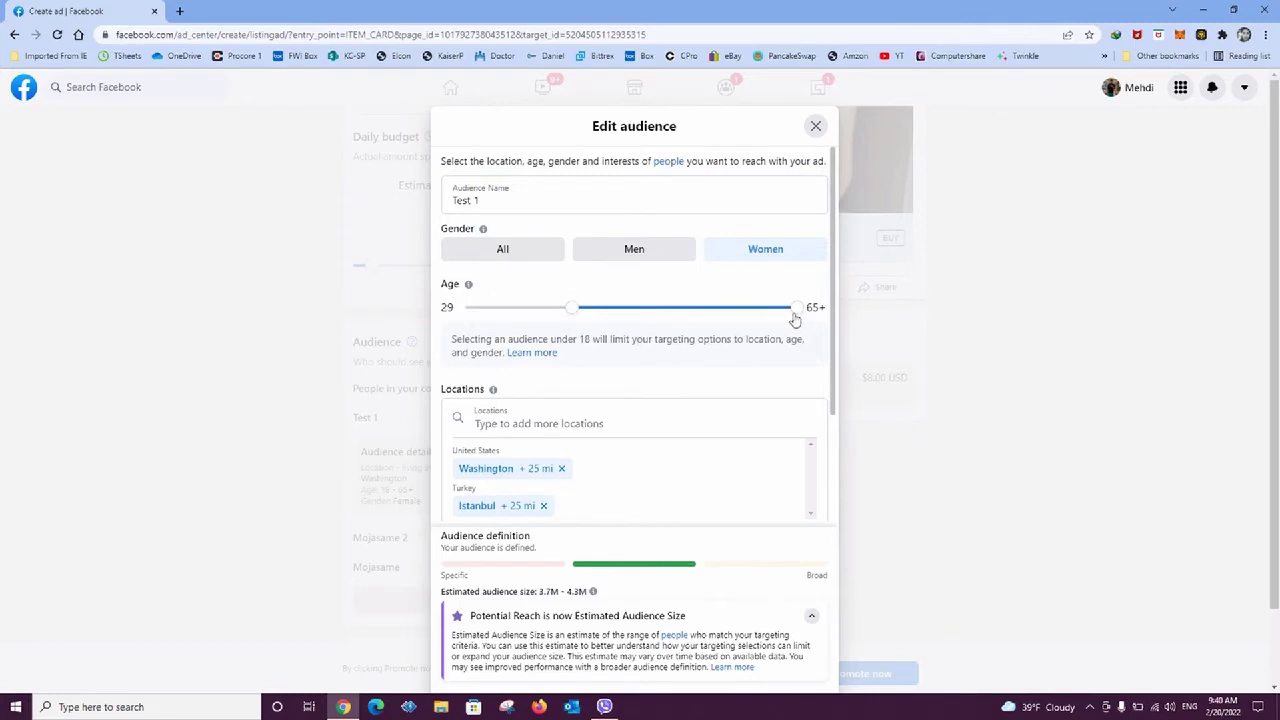
left_click_drag(797, 314, 692, 312)
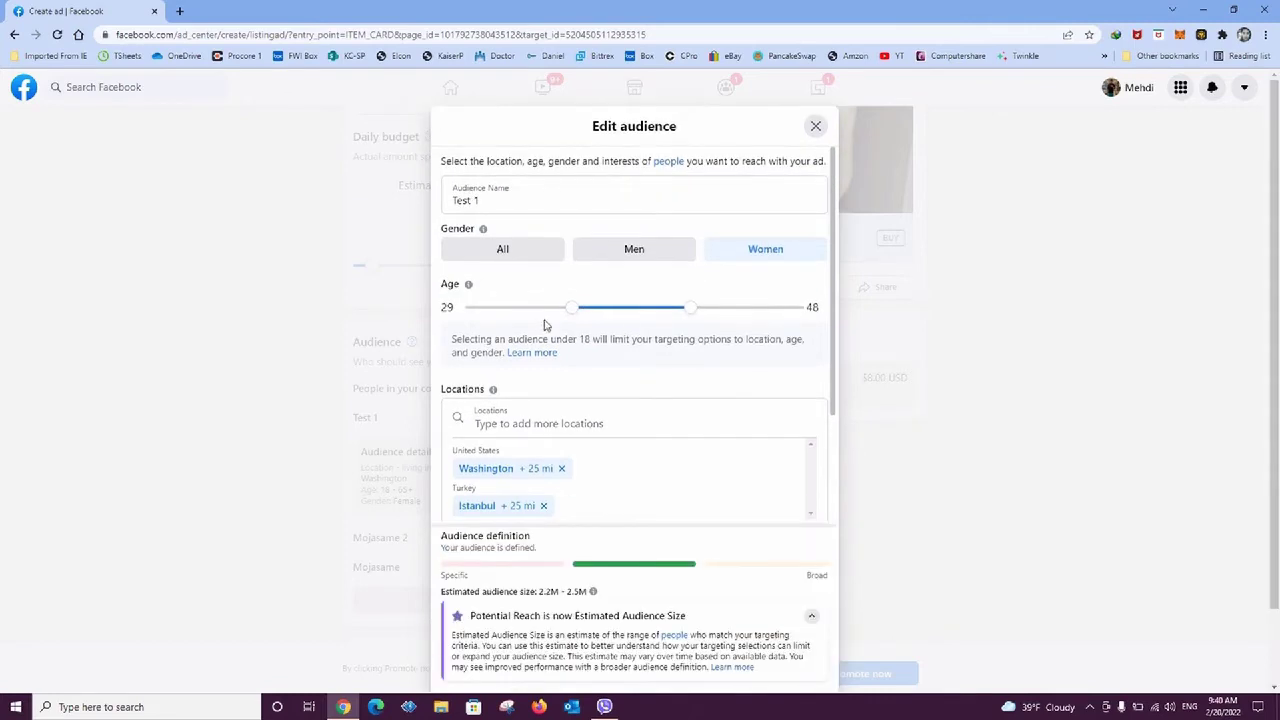
left_click_drag(571, 320, 576, 317)
left_click_drag(692, 317, 670, 314)
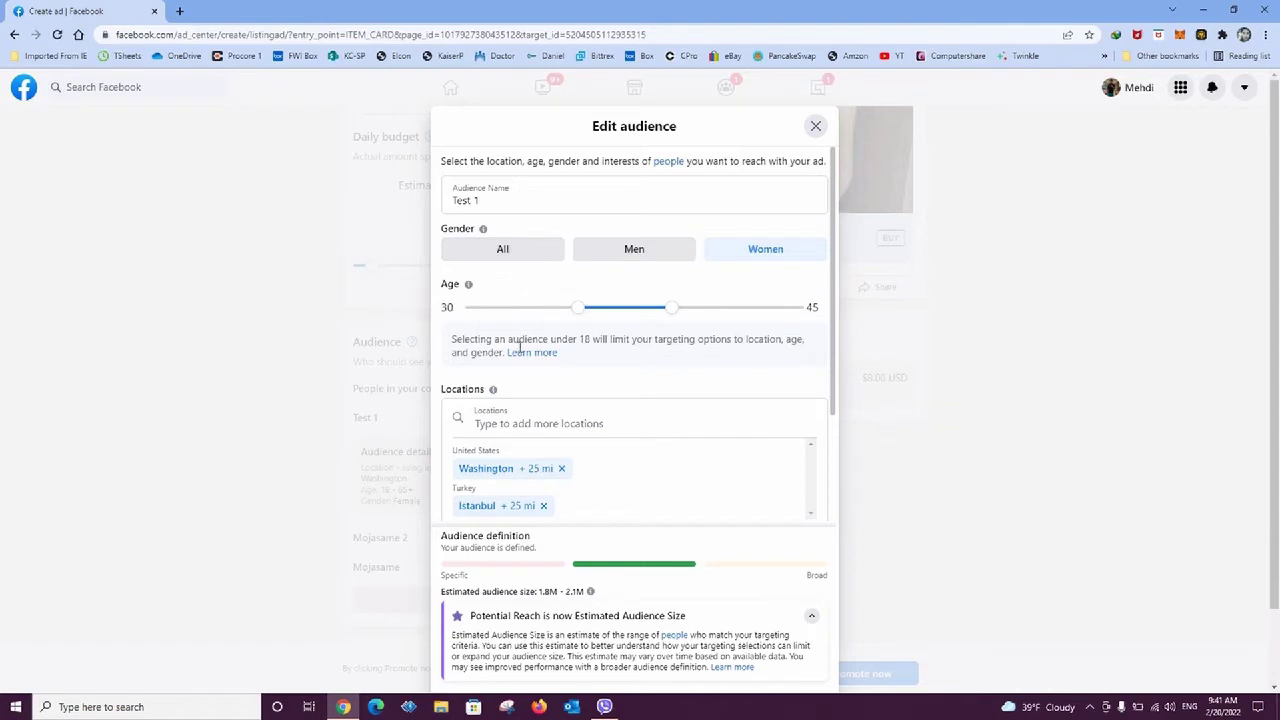
Browse the detailed targeting categories of the audience and look through the Education options under Demographics
scroll(531, 389, "down", 1)
scroll(540, 340, "down", 1)
scroll(523, 249, "up", 2)
scroll(612, 318, "down", 2)
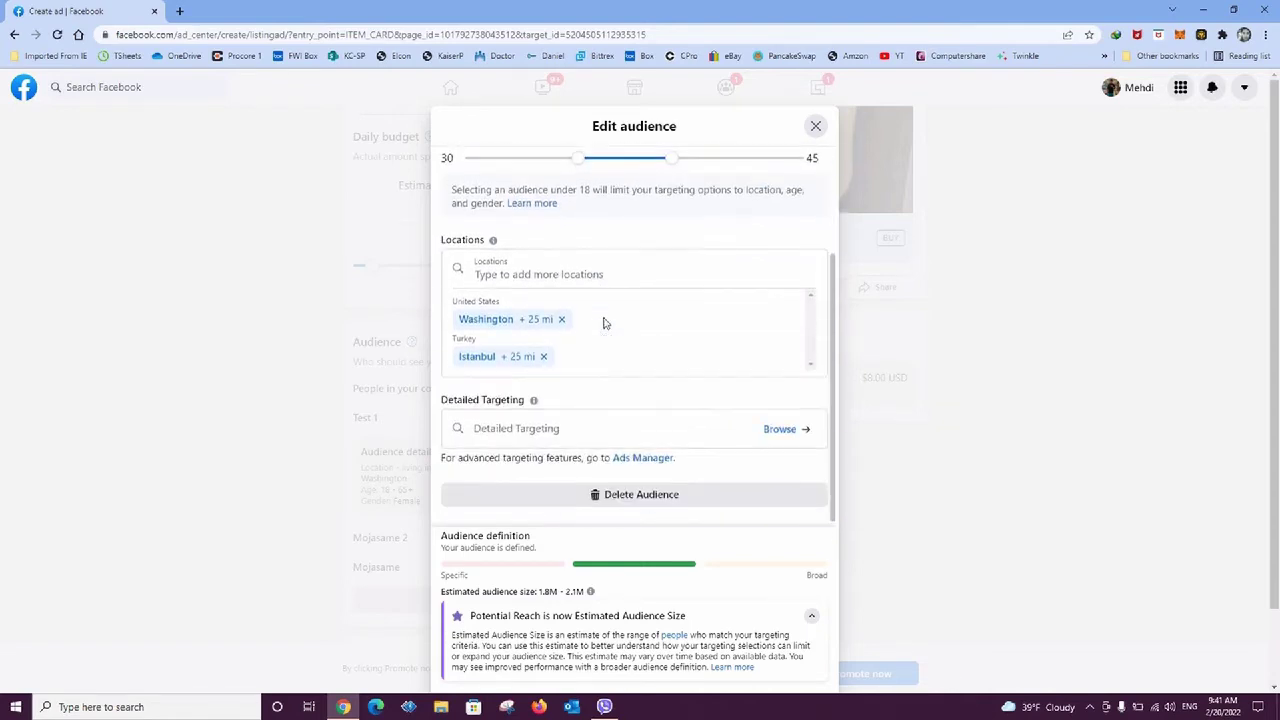
left_click(779, 430)
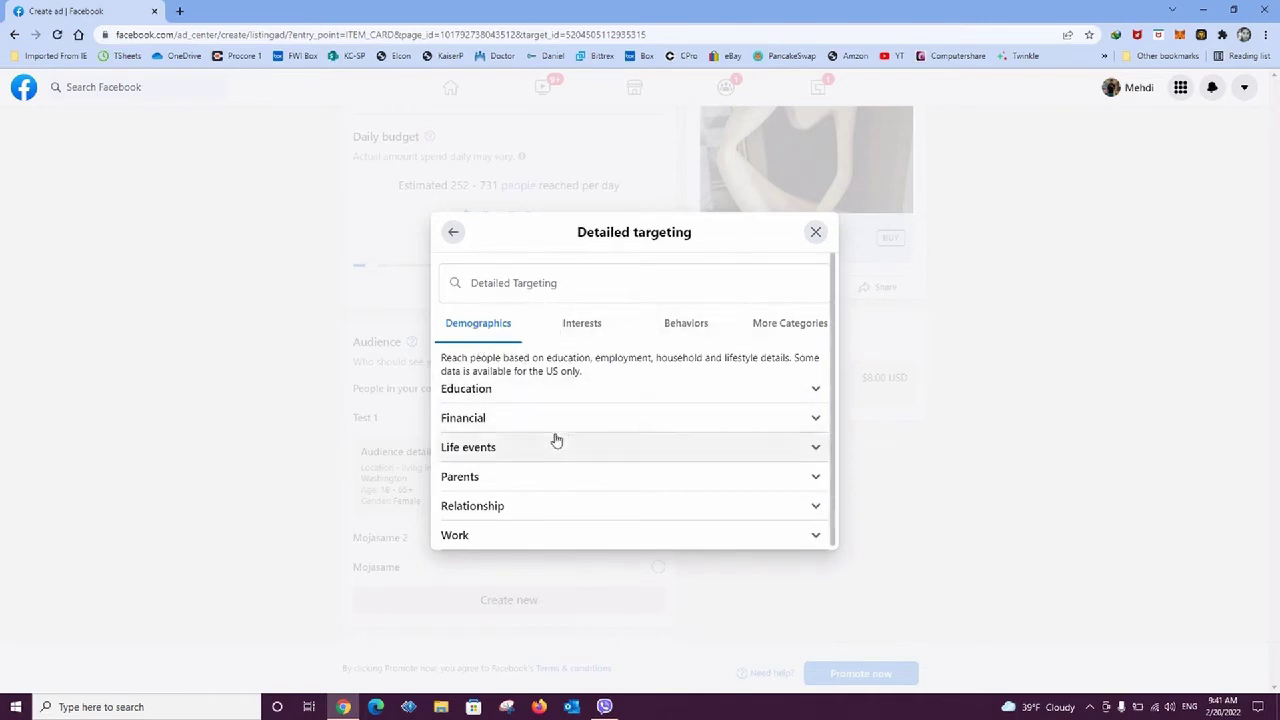
scroll(556, 441, "down", 1)
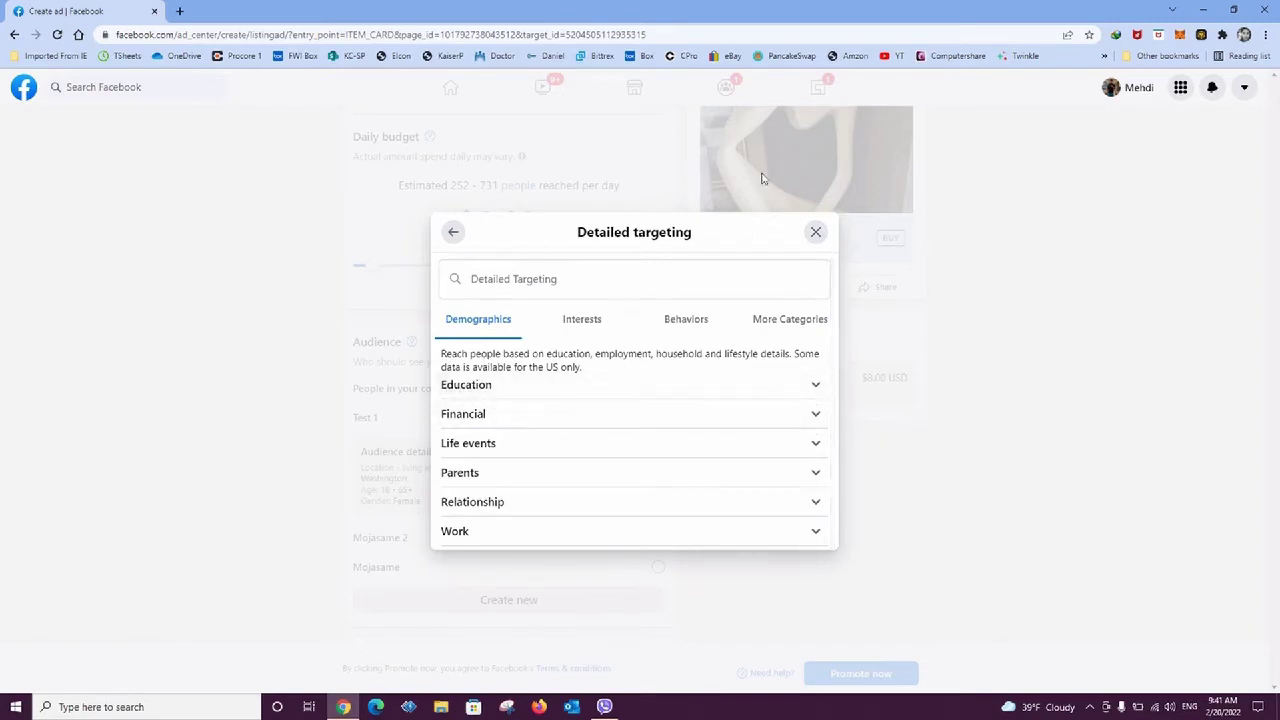
left_click(813, 385)
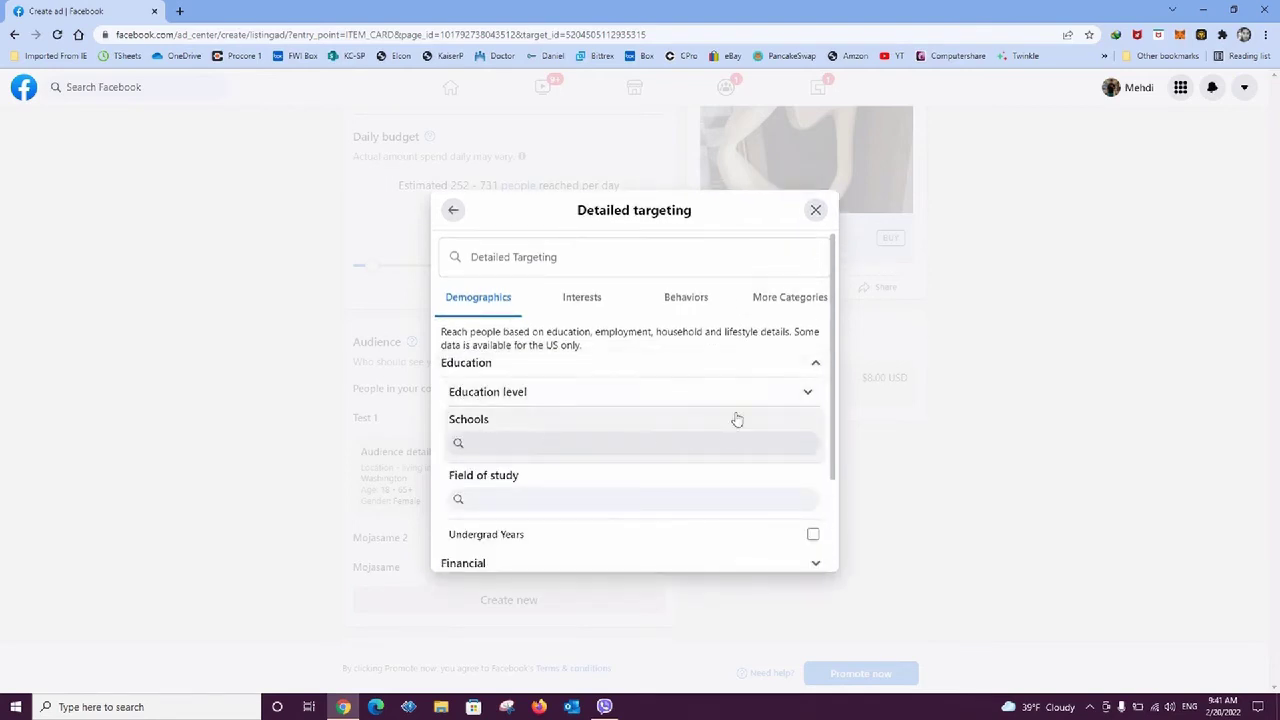
left_click(813, 364)
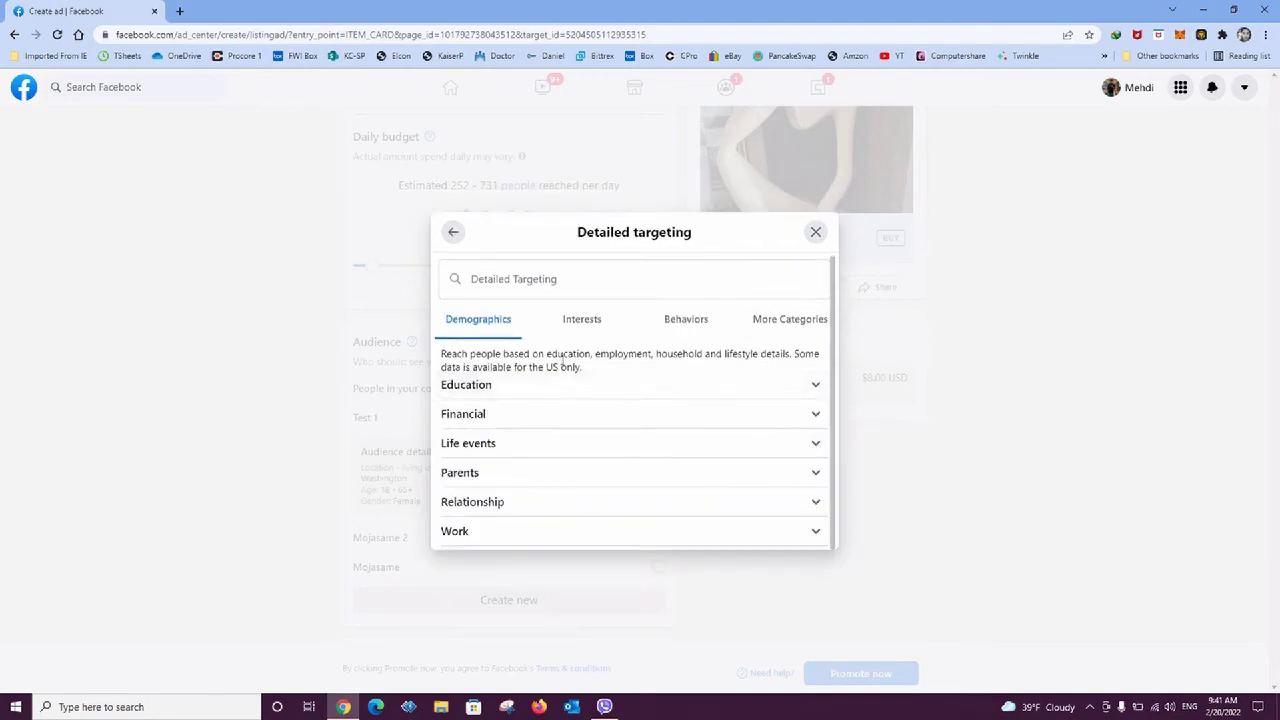
Add "Household income: top 10% of ZIP codes (US)" from the Financial demographics to the detailed targeting
left_click(816, 421)
left_click(807, 429)
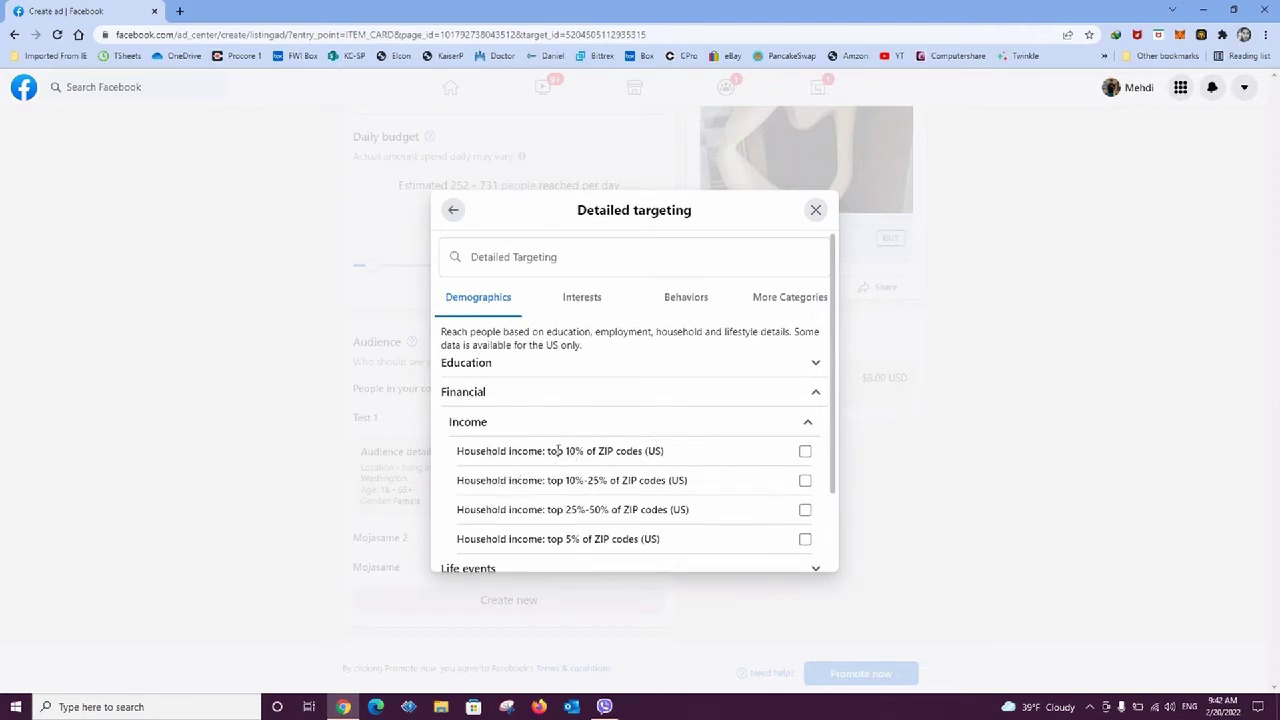
left_click(805, 451)
scroll(780, 462, "down", 2)
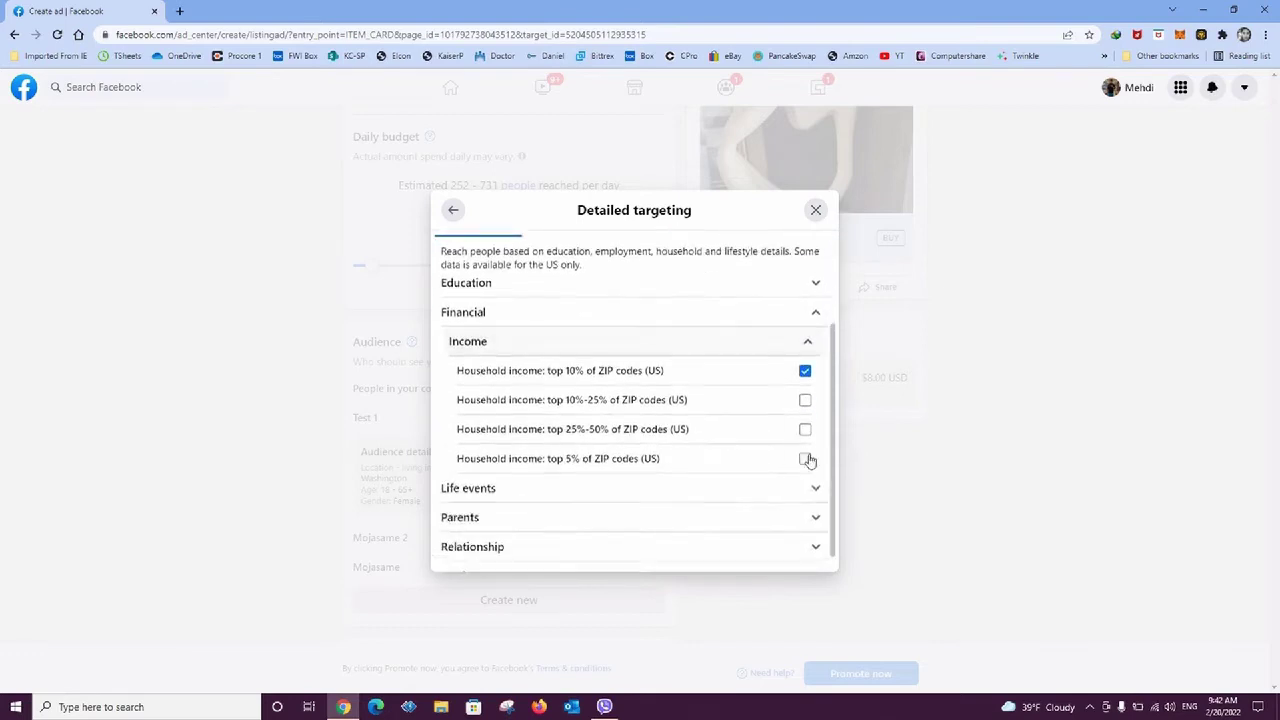
left_click(803, 340)
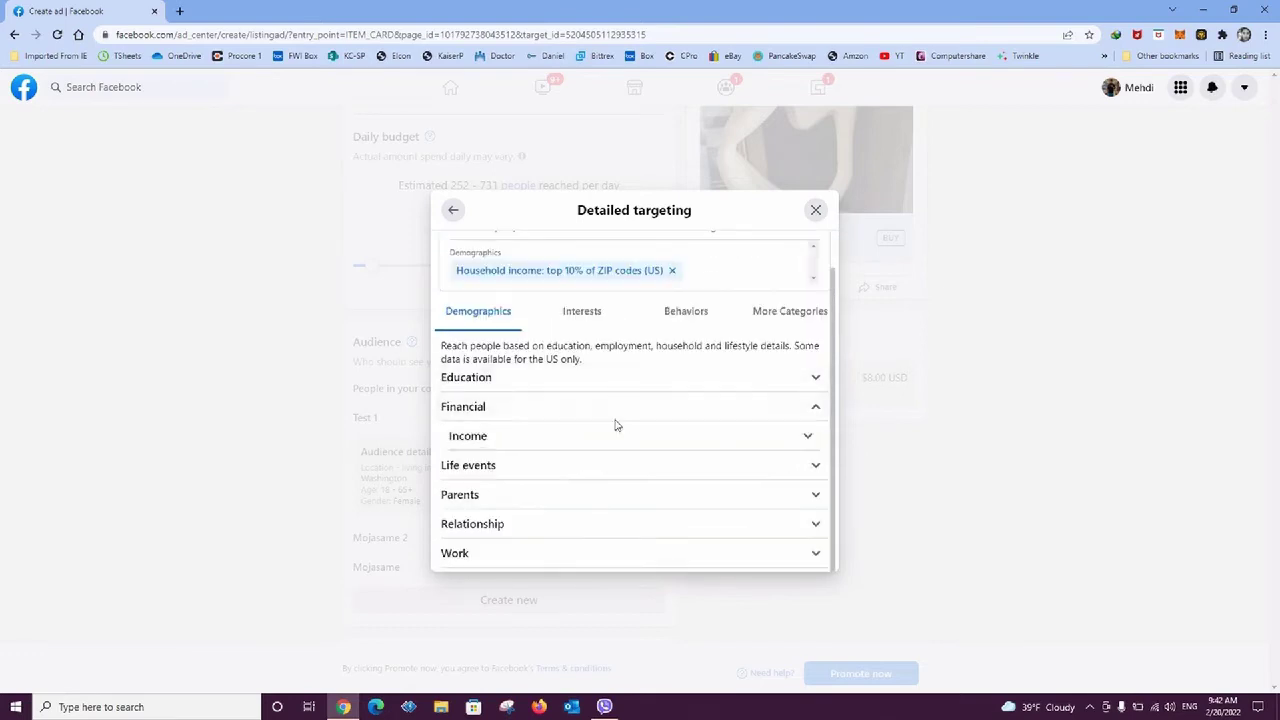
Add "Recently moved" from the Life events demographics to the detailed targeting and collapse the Life events list
left_click(822, 405)
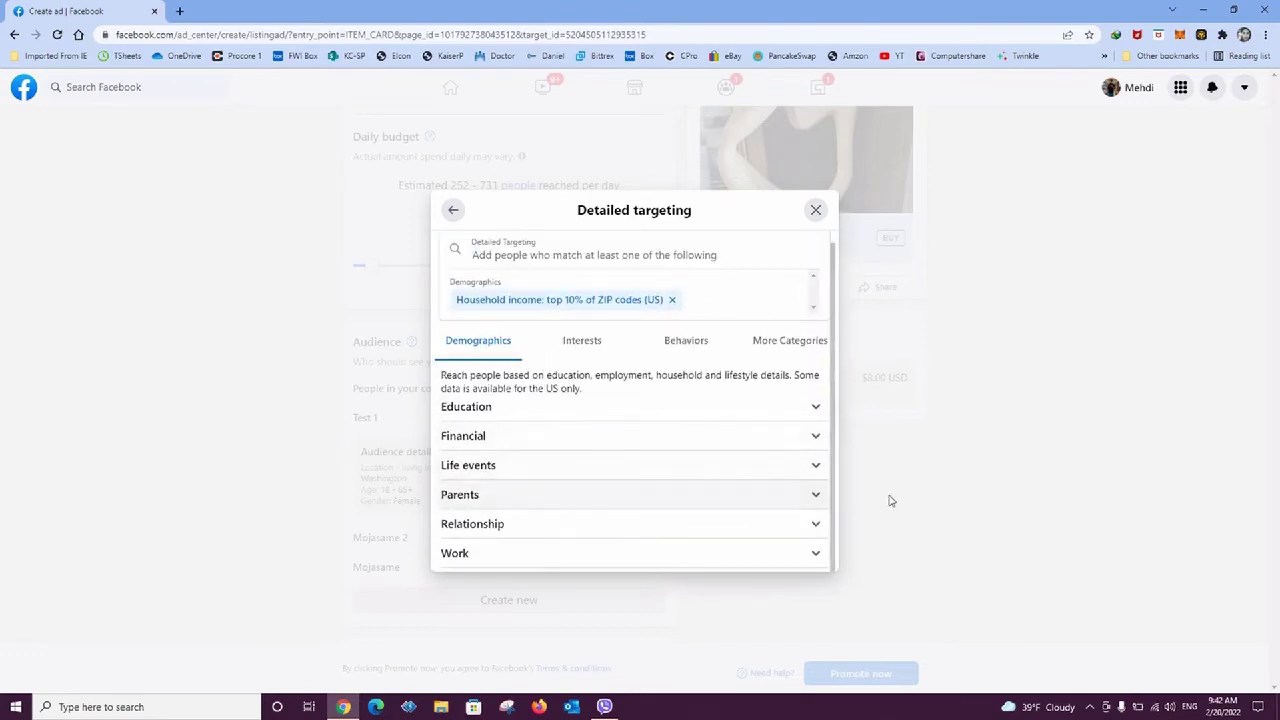
left_click(818, 471)
scroll(640, 449, "down", 3)
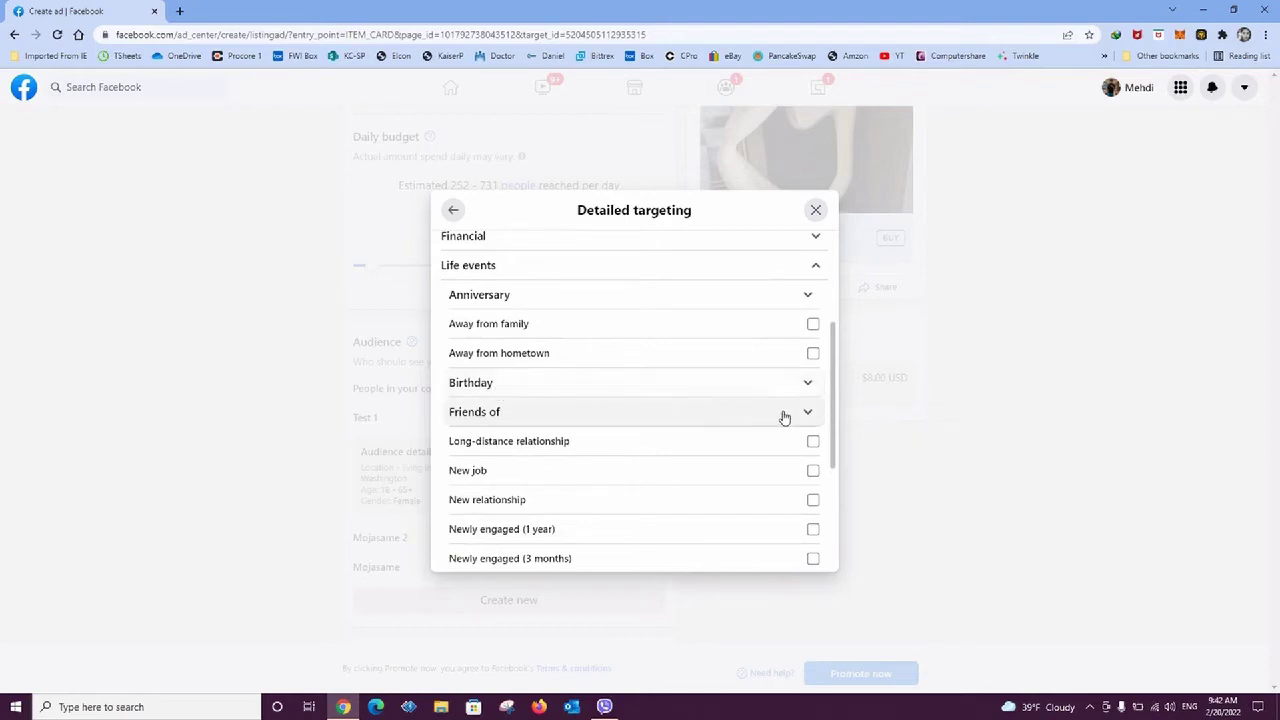
scroll(620, 432, "down", 1)
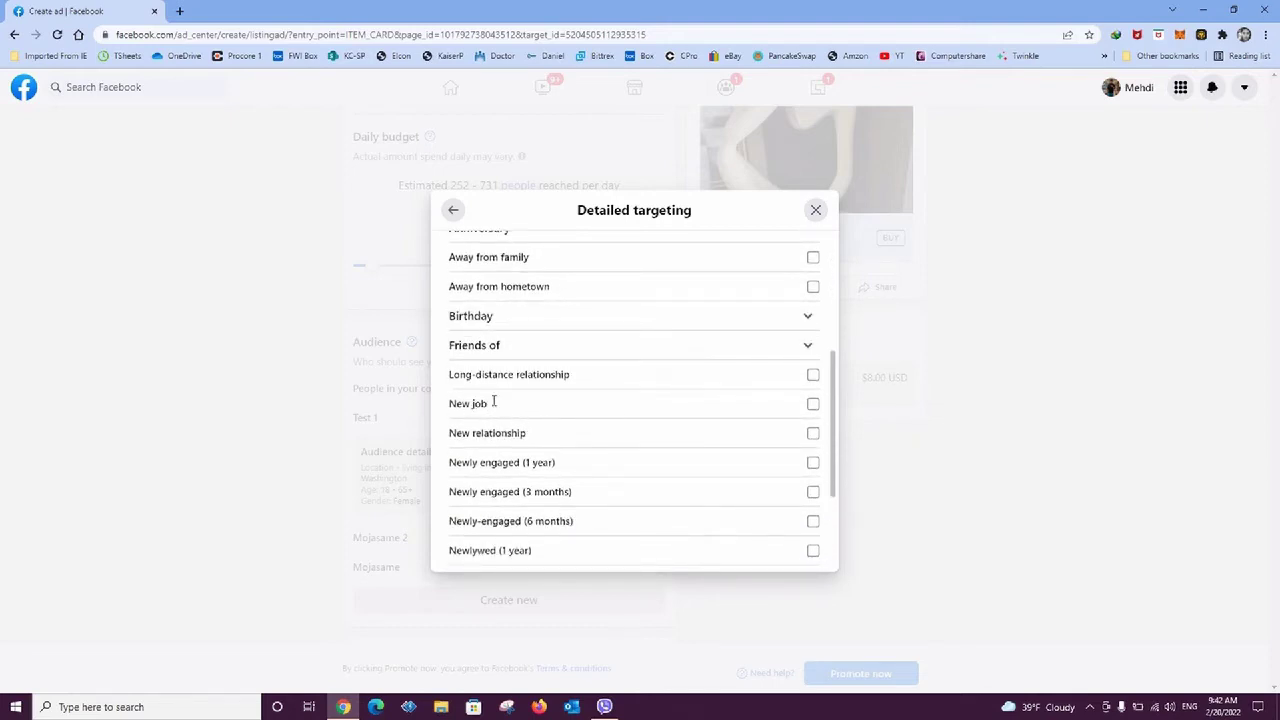
scroll(495, 405, "up", 1)
scroll(503, 417, "down", 2)
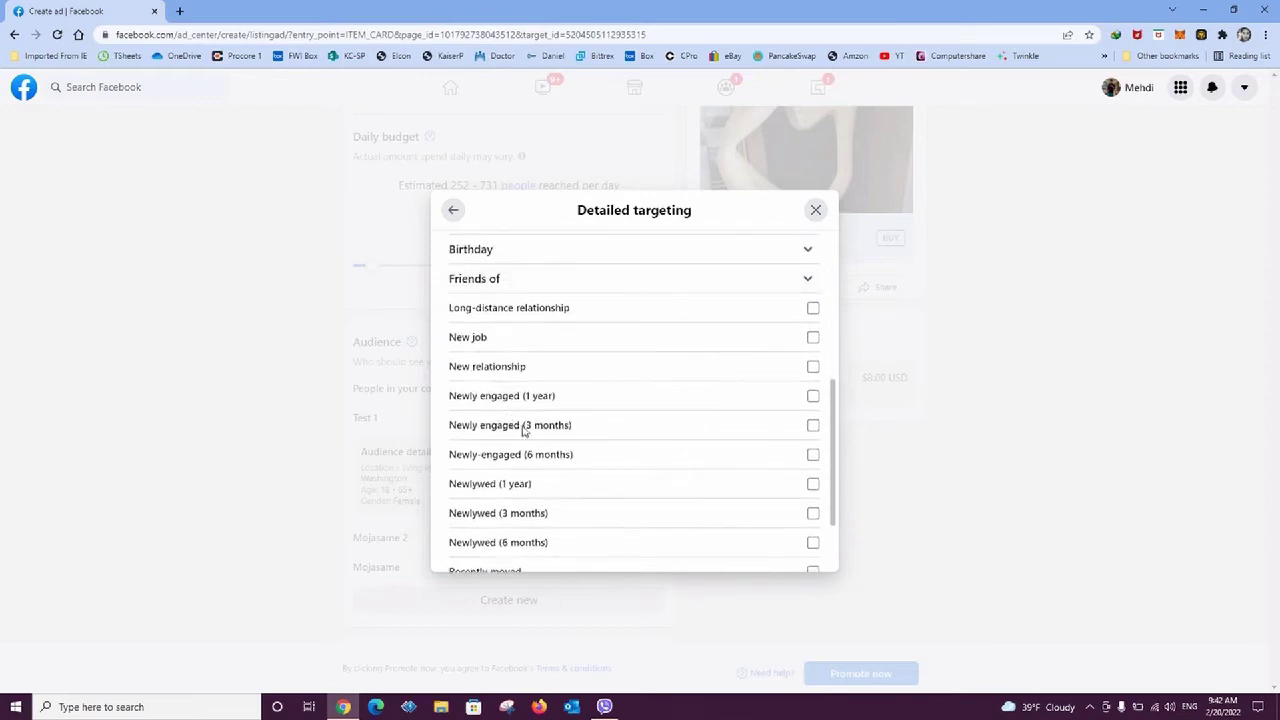
scroll(538, 497, "down", 2)
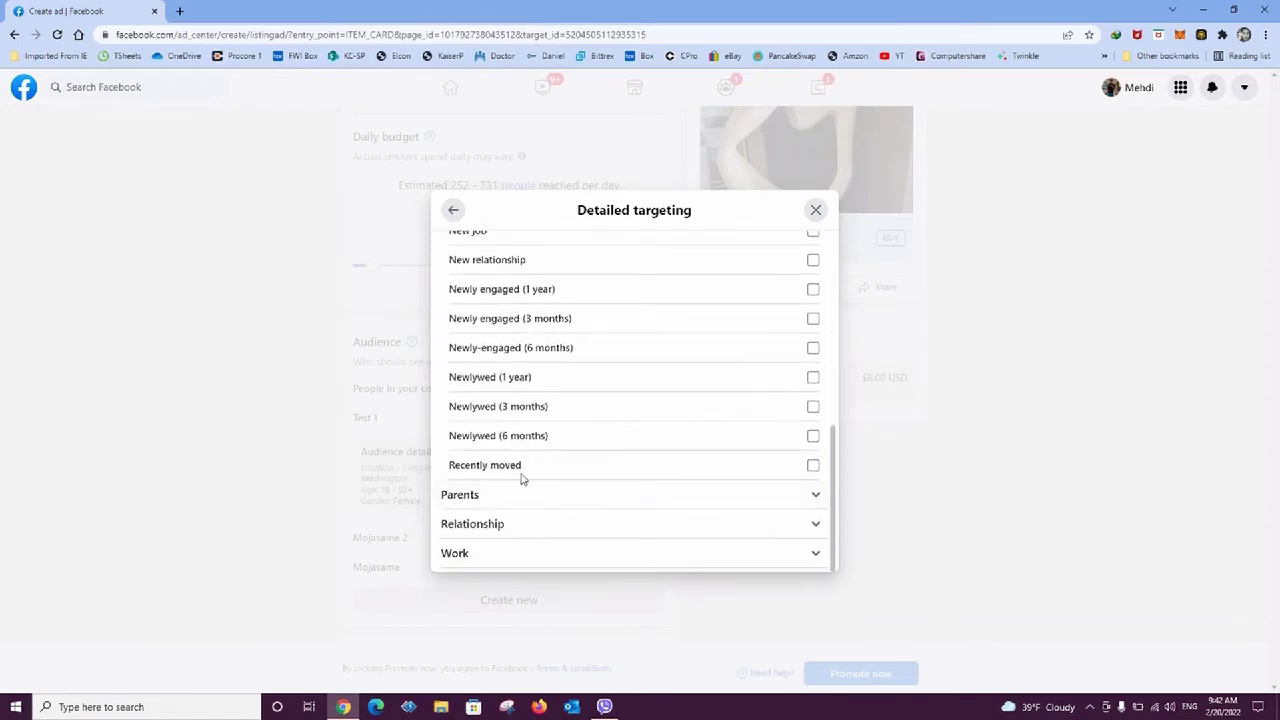
left_click(813, 468)
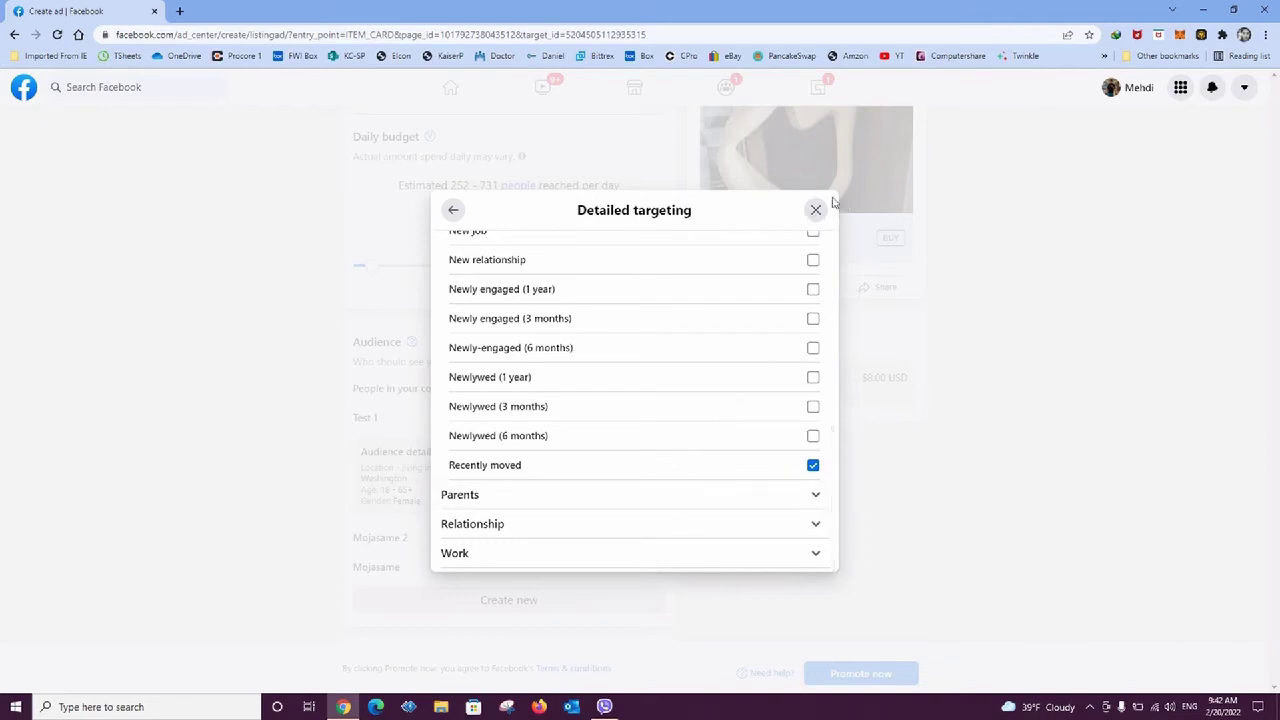
scroll(790, 423, "up", 1)
scroll(790, 423, "up", 5)
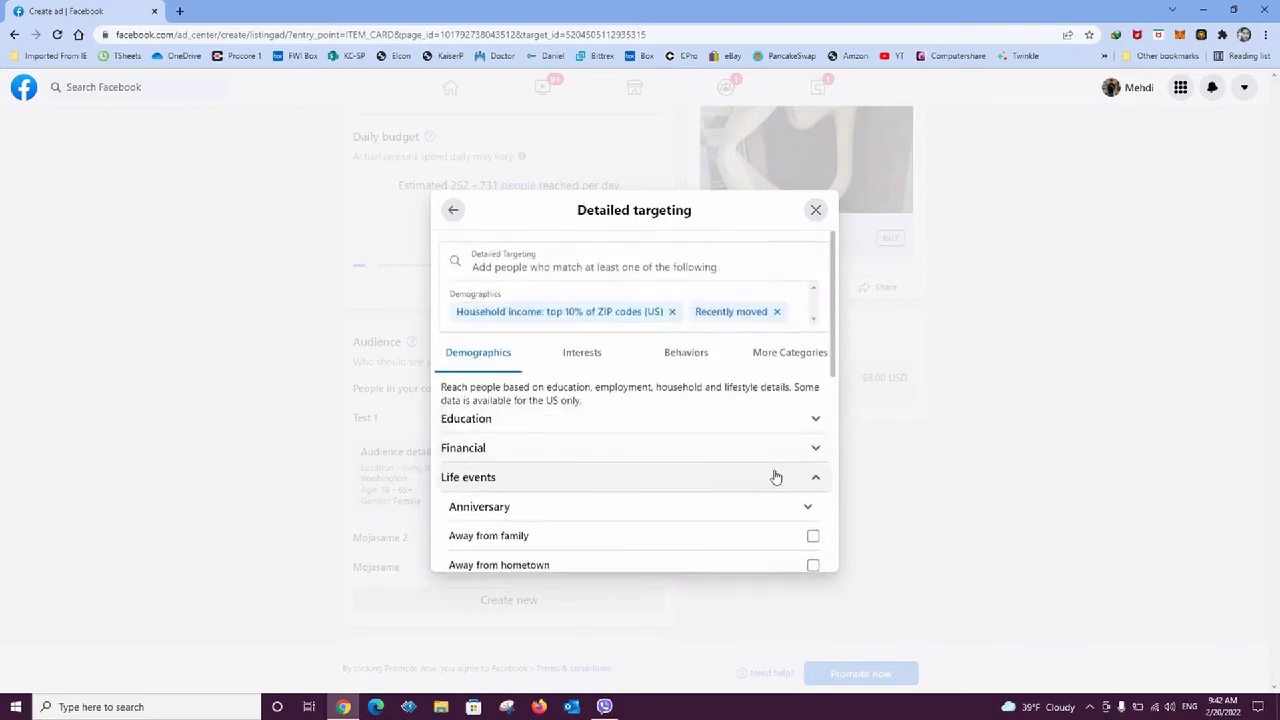
left_click(800, 479)
scroll(514, 474, "down", 1)
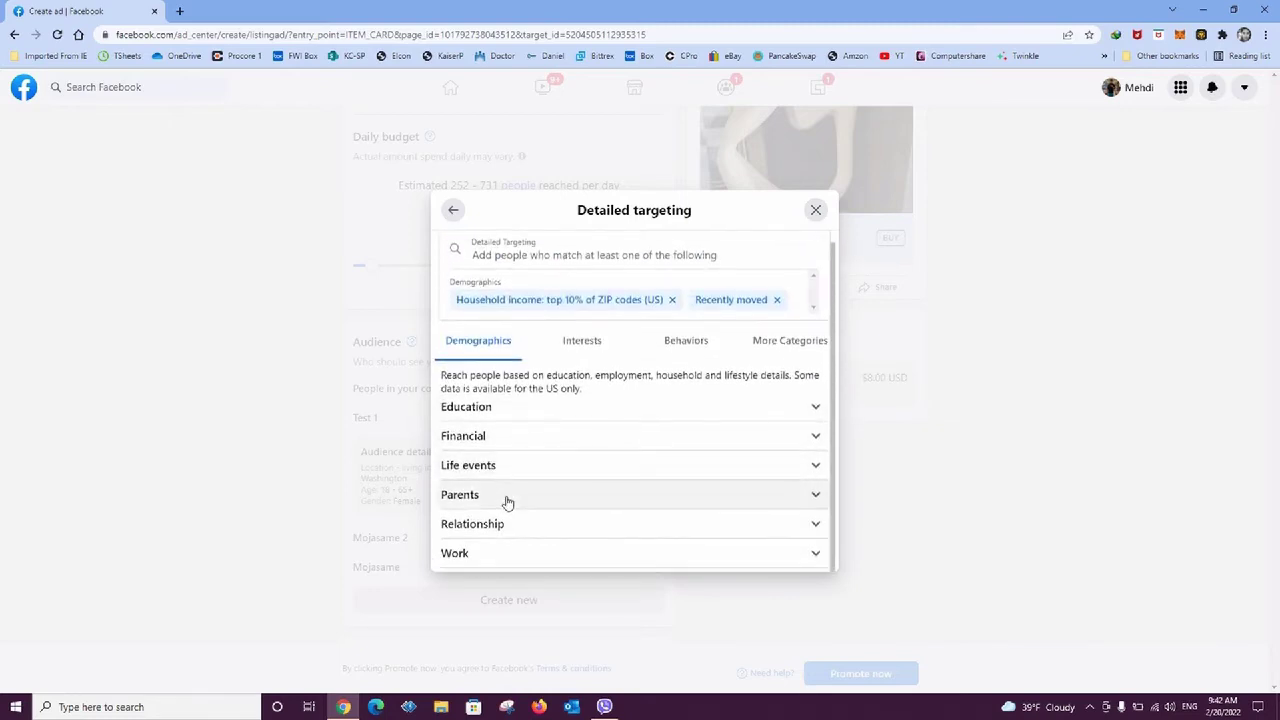
Look through the Parents, Relationship status and Work options of the Demographics category without selecting any
left_click(816, 496)
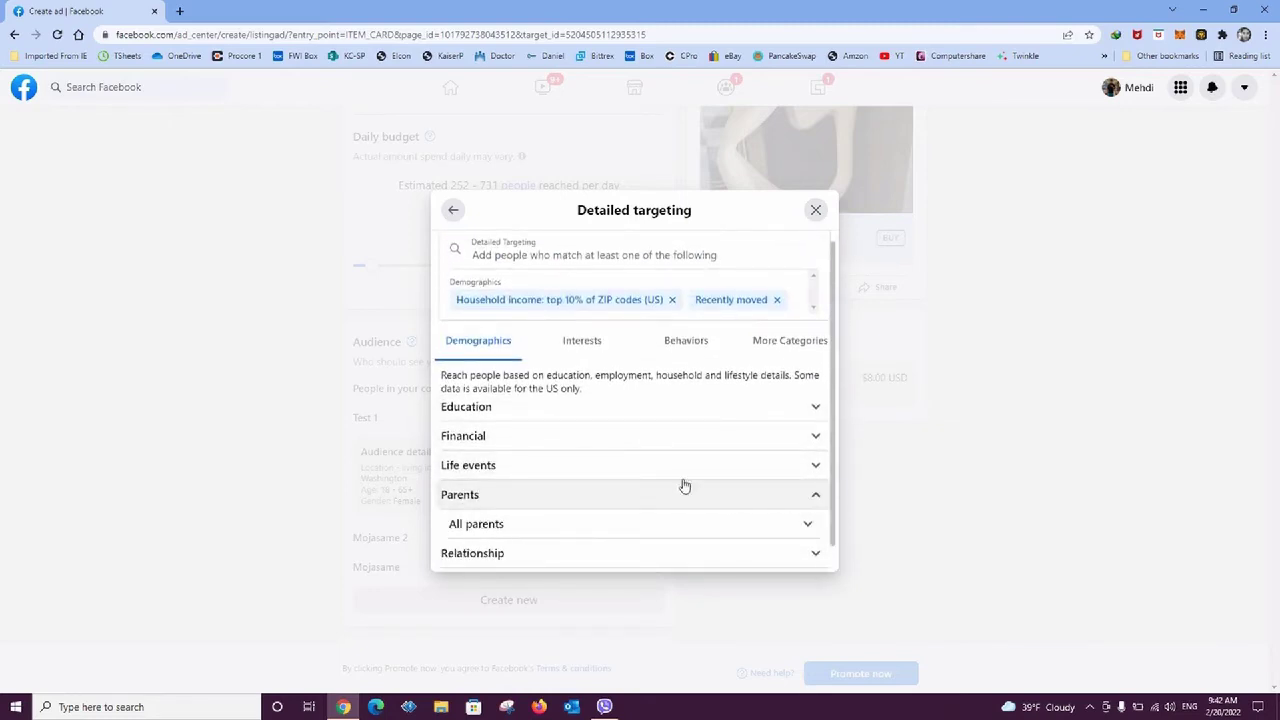
scroll(565, 457, "down", 1)
left_click(796, 468)
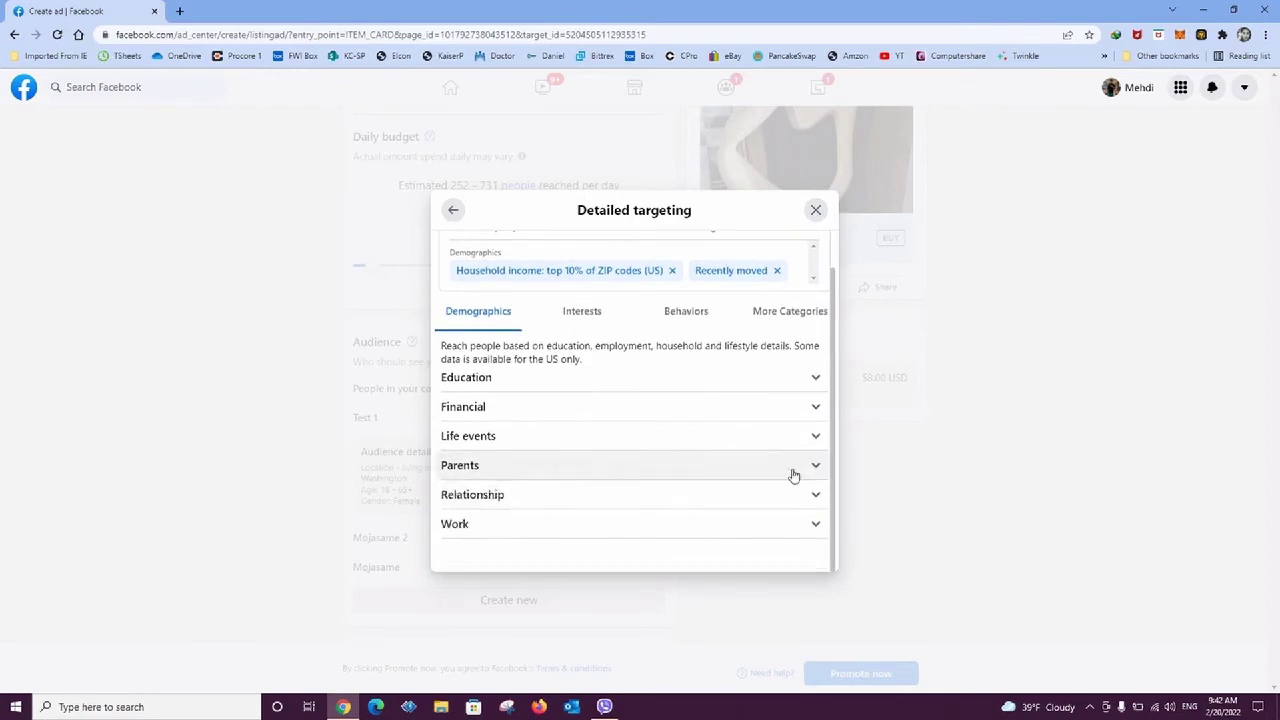
left_click(816, 525)
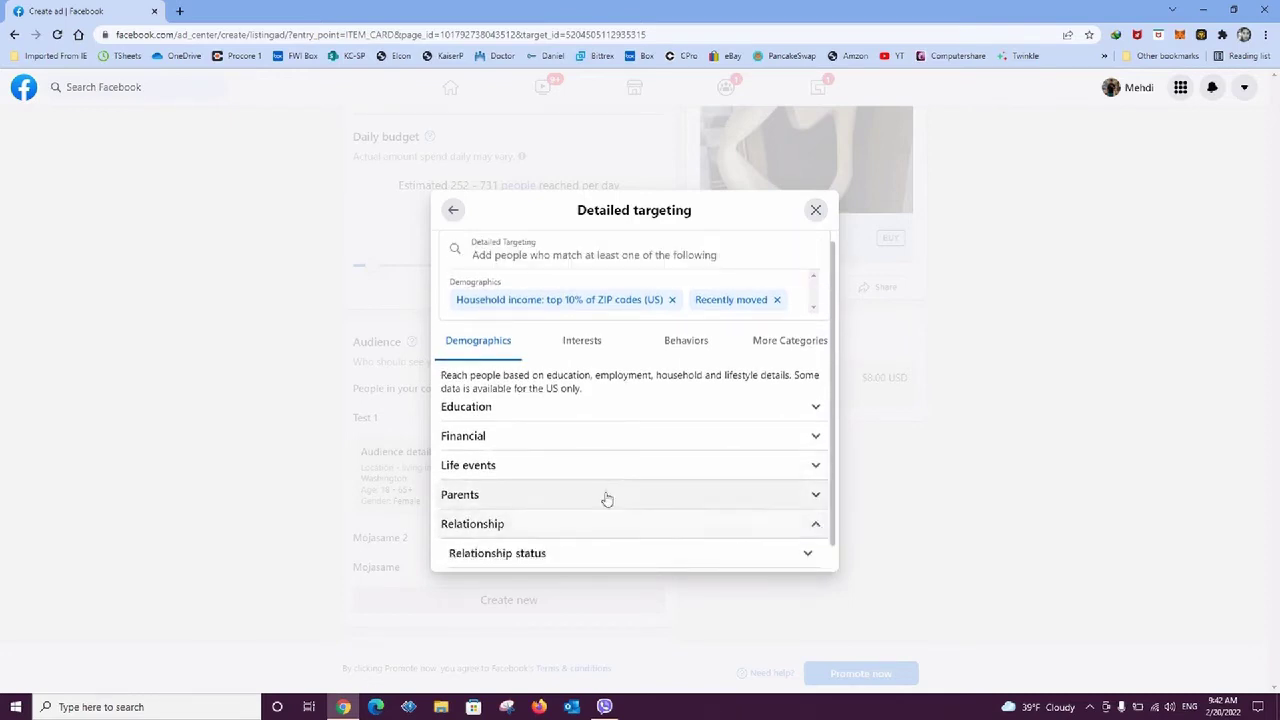
scroll(603, 497, "down", 1)
left_click(808, 524)
scroll(734, 517, "down", 3)
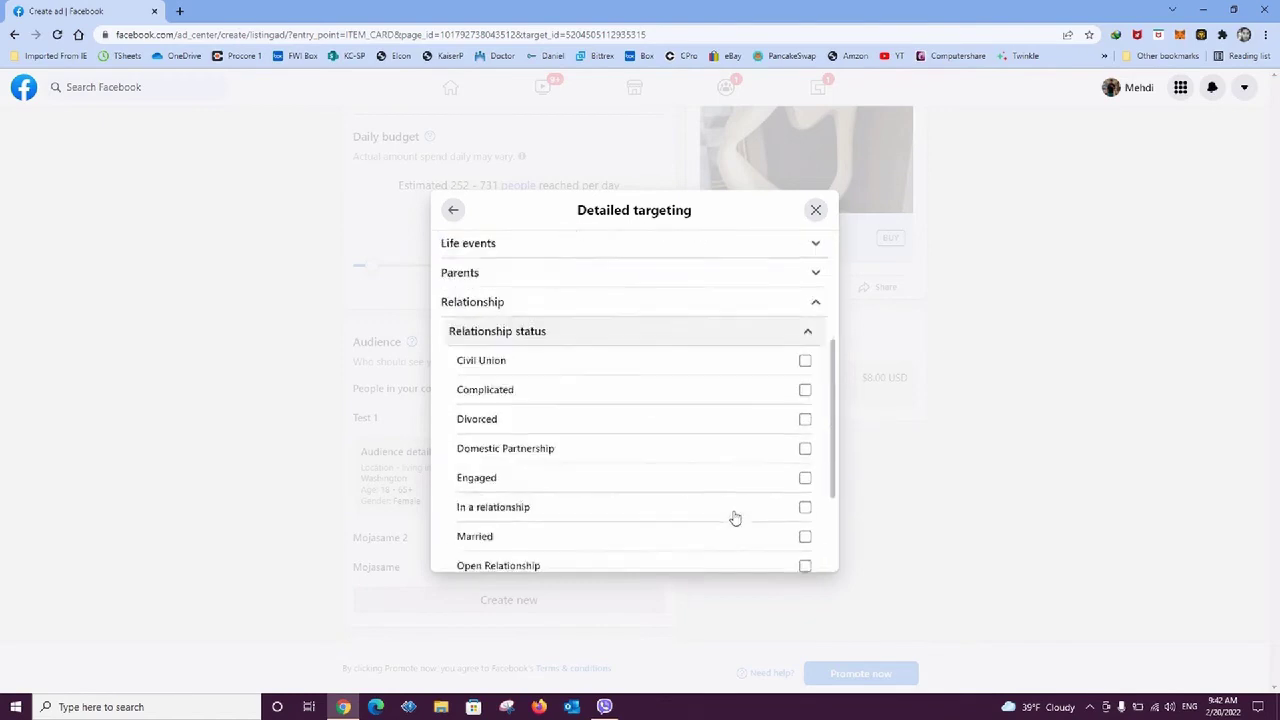
scroll(700, 415, "up", 3)
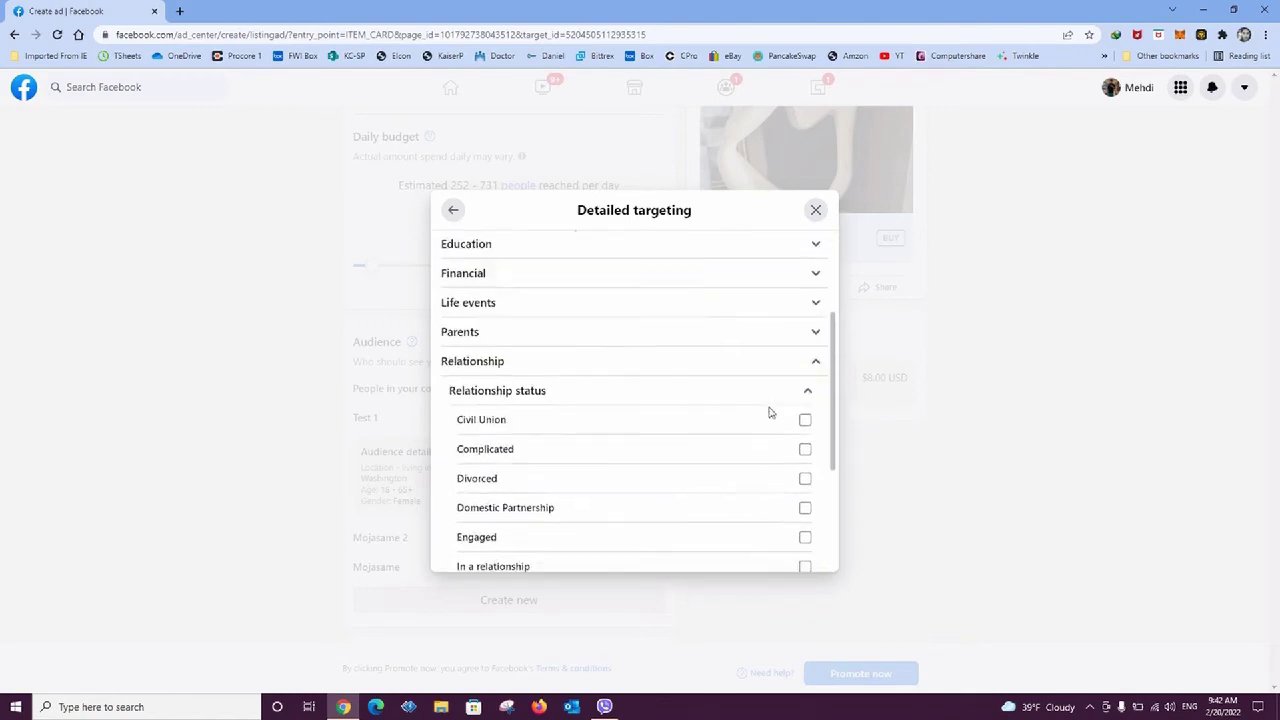
left_click(808, 394)
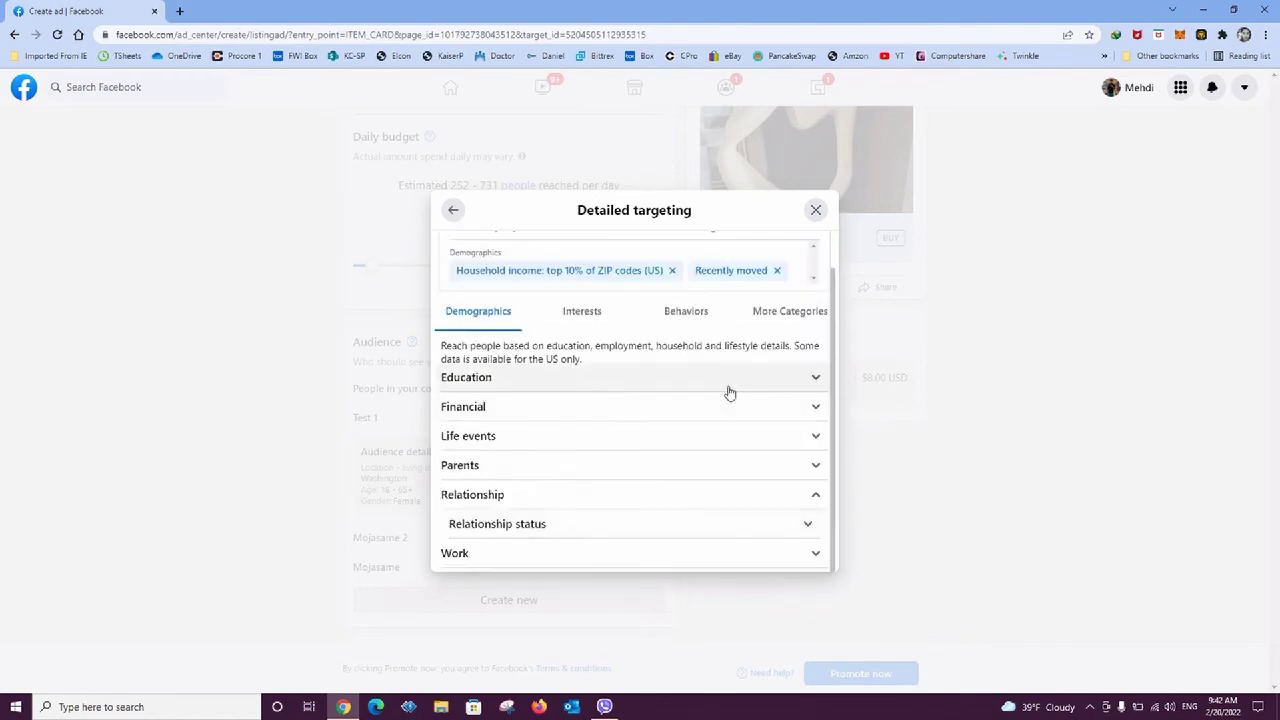
left_click(814, 497)
left_click(806, 555)
scroll(645, 518, "down", 2)
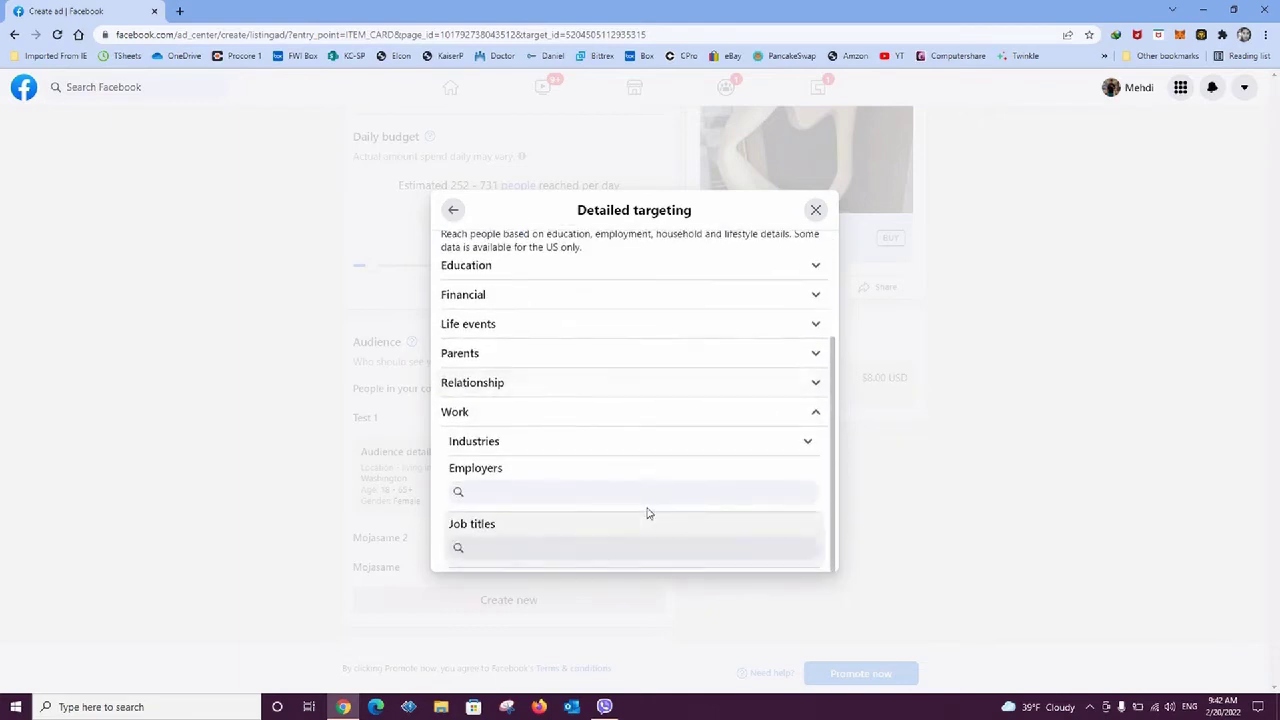
left_click(810, 443)
left_click(814, 413)
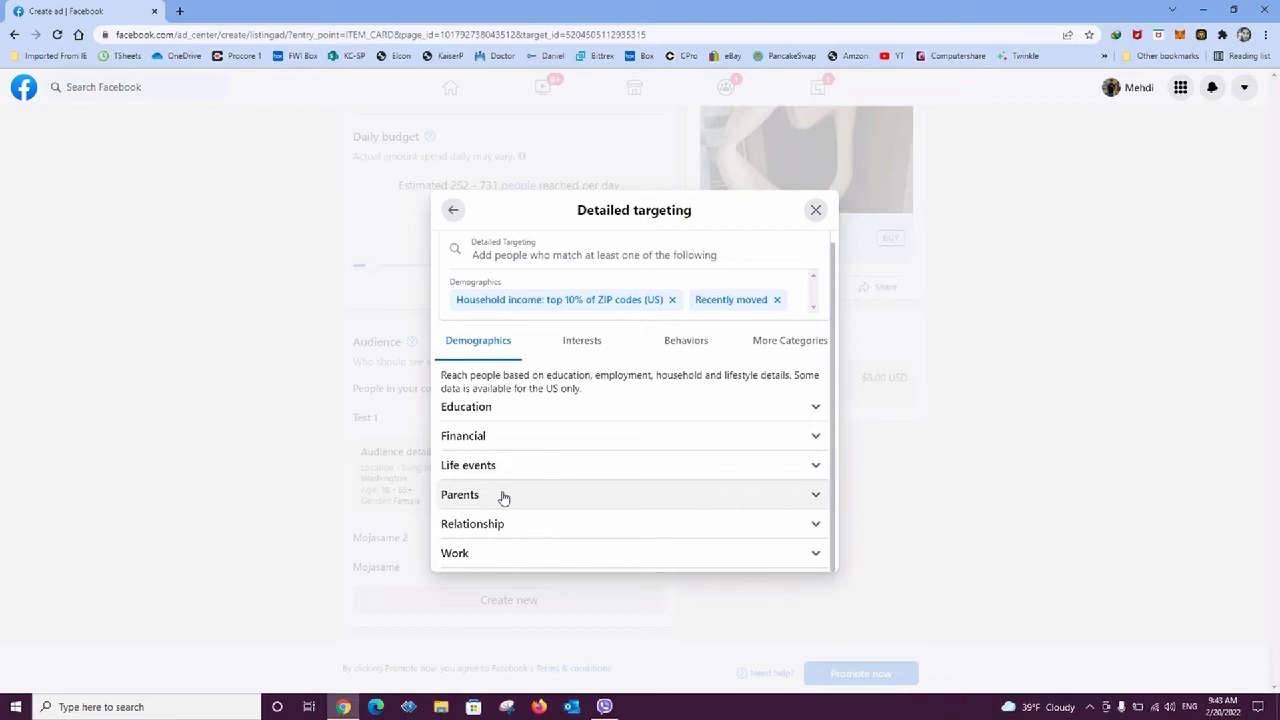
Add the "Architecture" interest from Business and industry to the detailed targeting and collapse that group
left_click(581, 340)
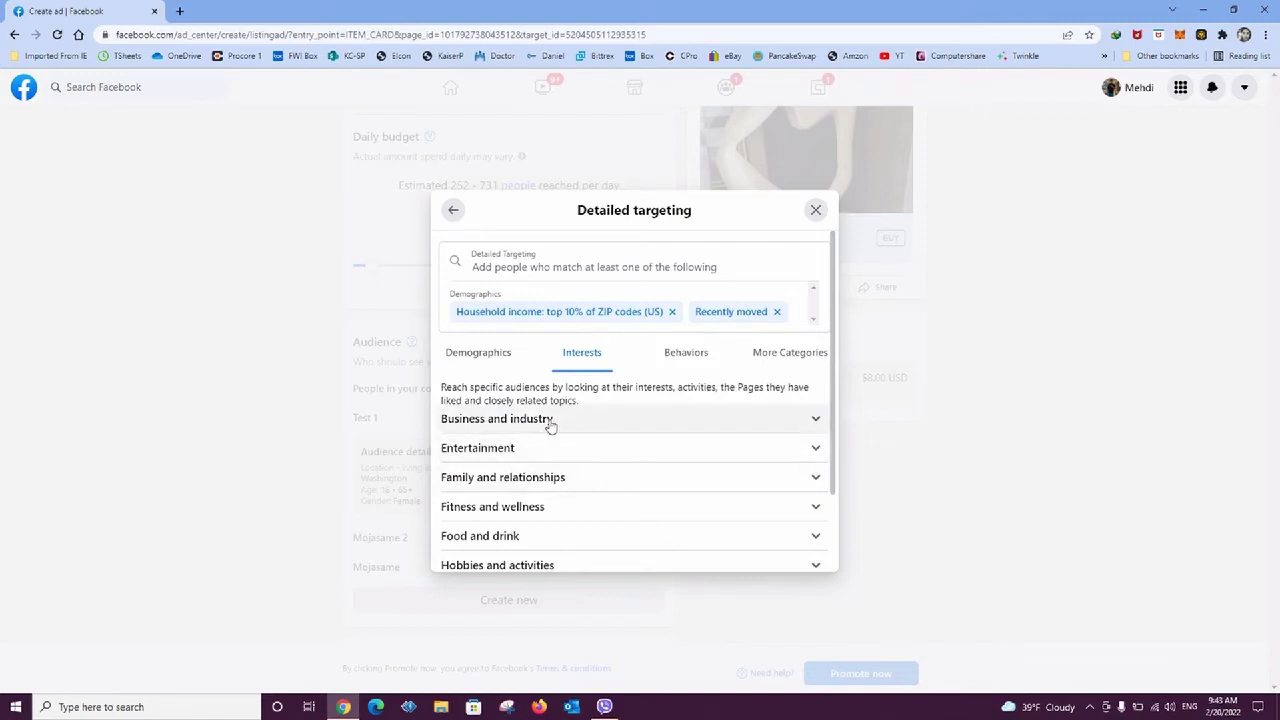
scroll(550, 425, "down", 2)
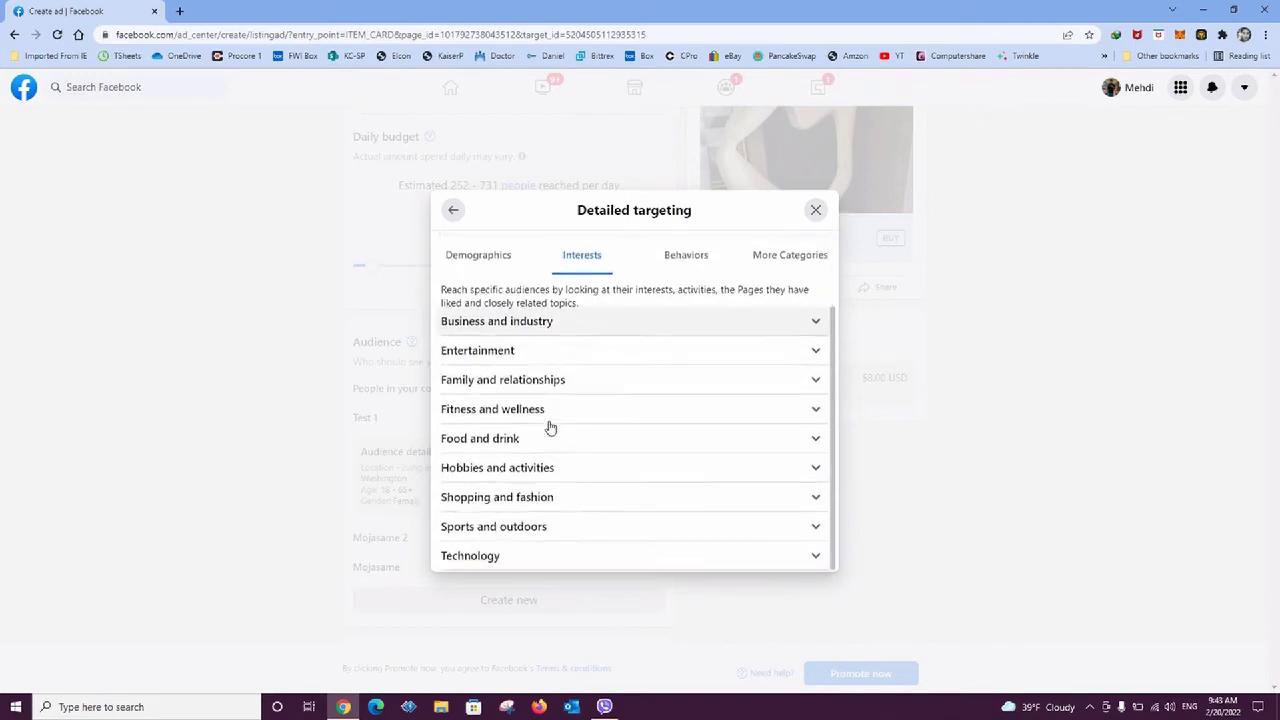
left_click(815, 318)
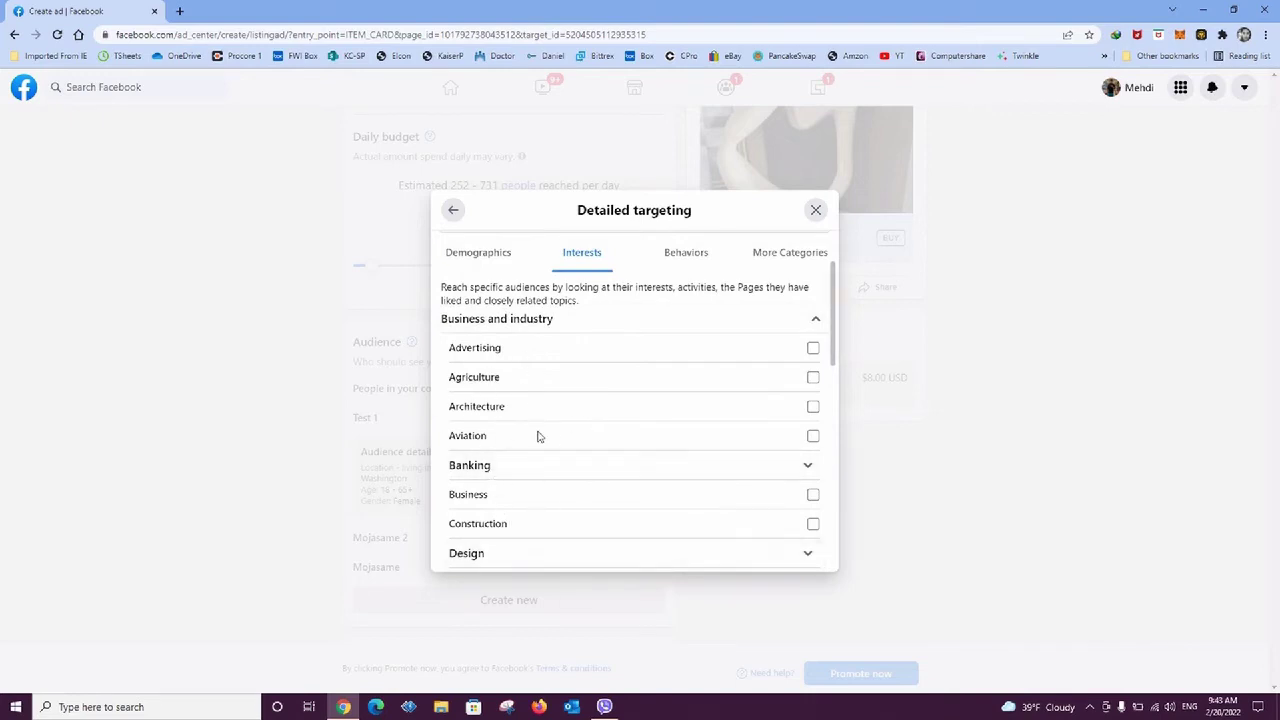
scroll(605, 500, "down", 3)
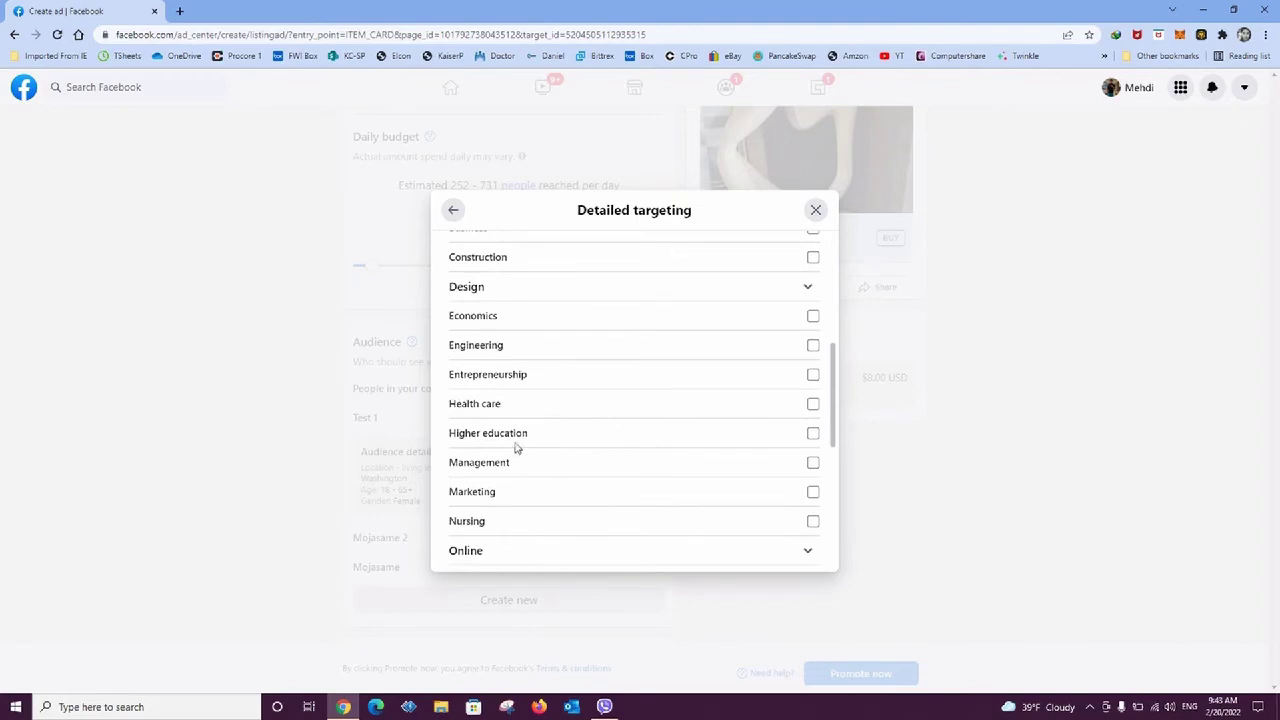
scroll(520, 444, "up", 2)
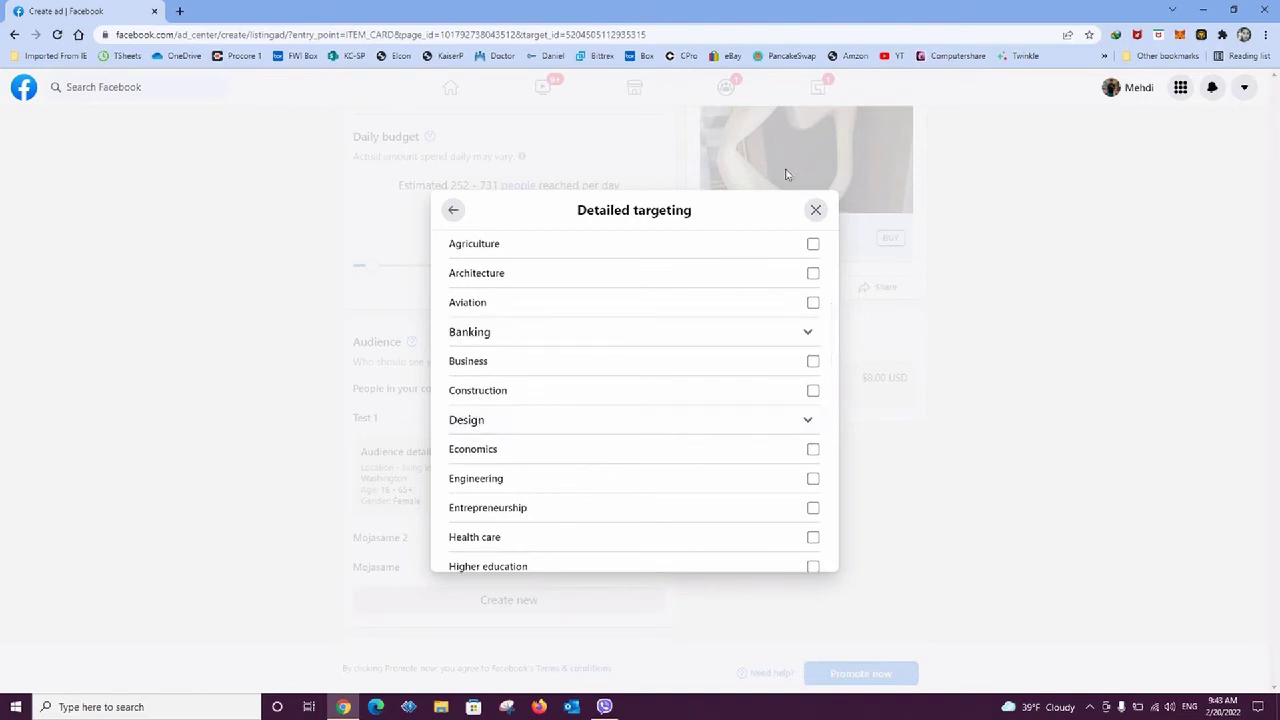
scroll(586, 374, "up", 3)
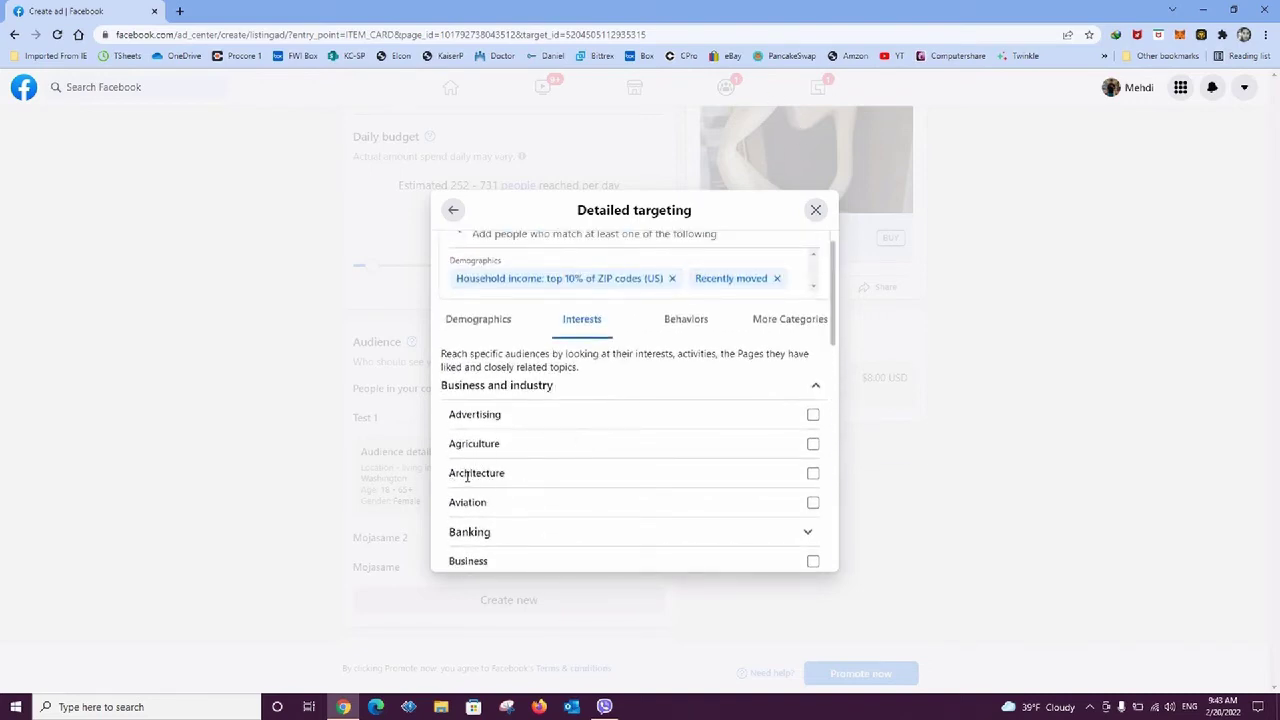
left_click(811, 475)
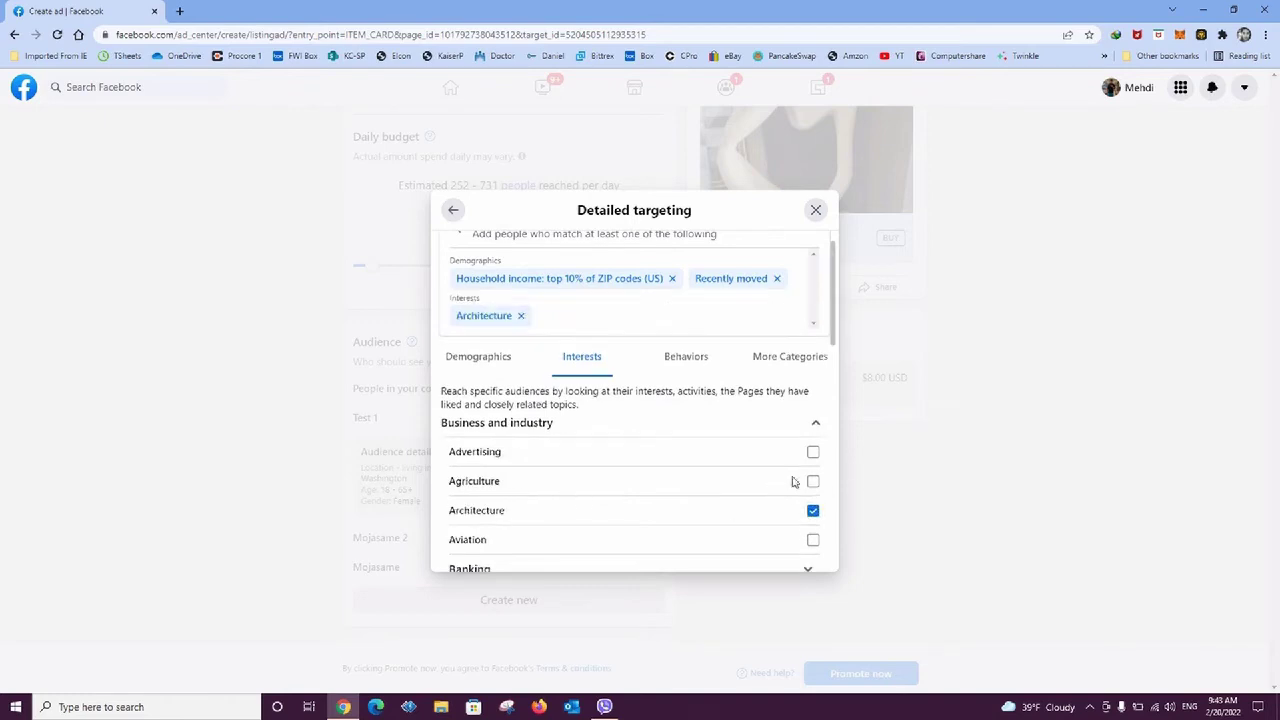
left_click(814, 424)
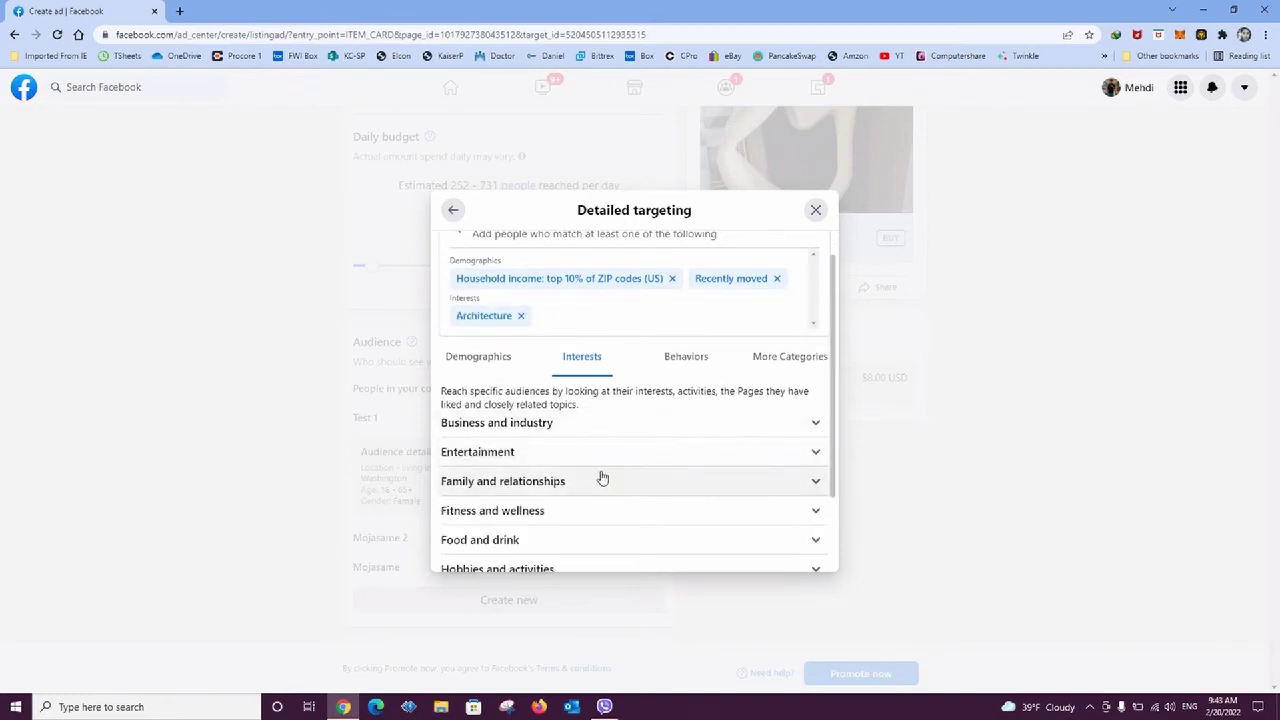
Look through the subcategories of the Entertainment interests without selecting any
scroll(602, 478, "down", 1)
left_click(815, 386)
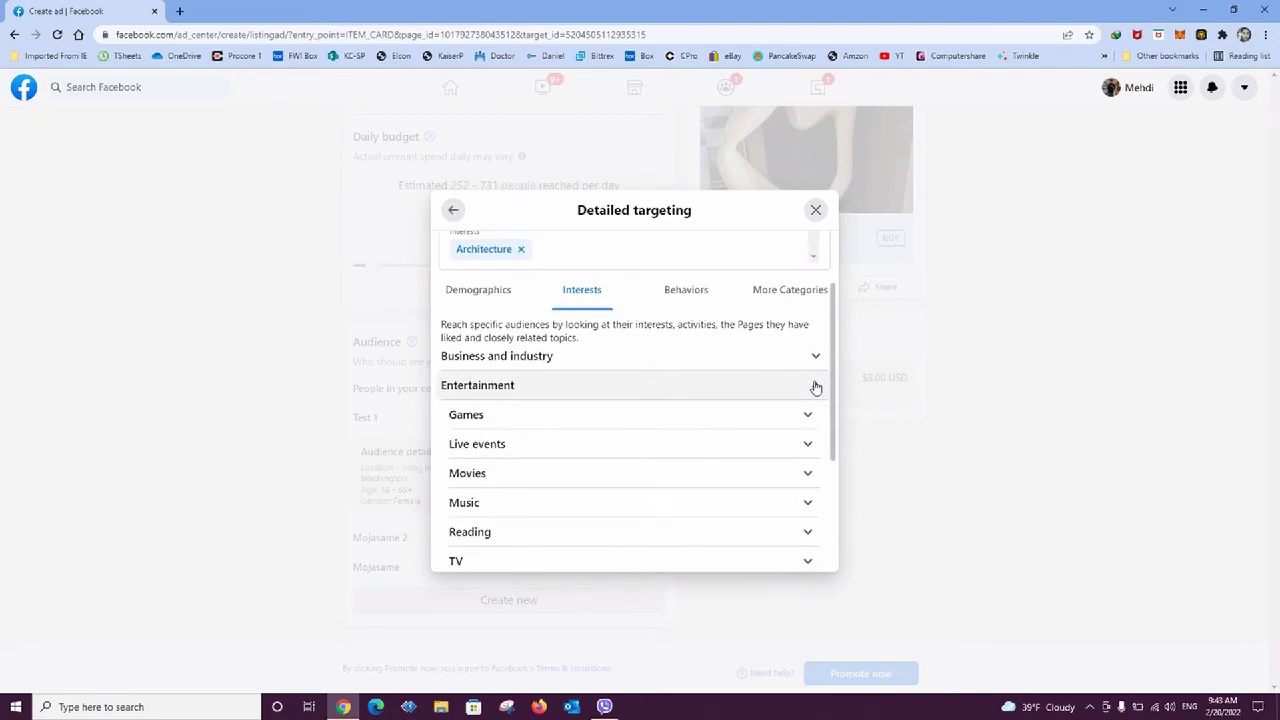
scroll(645, 425, "down", 1)
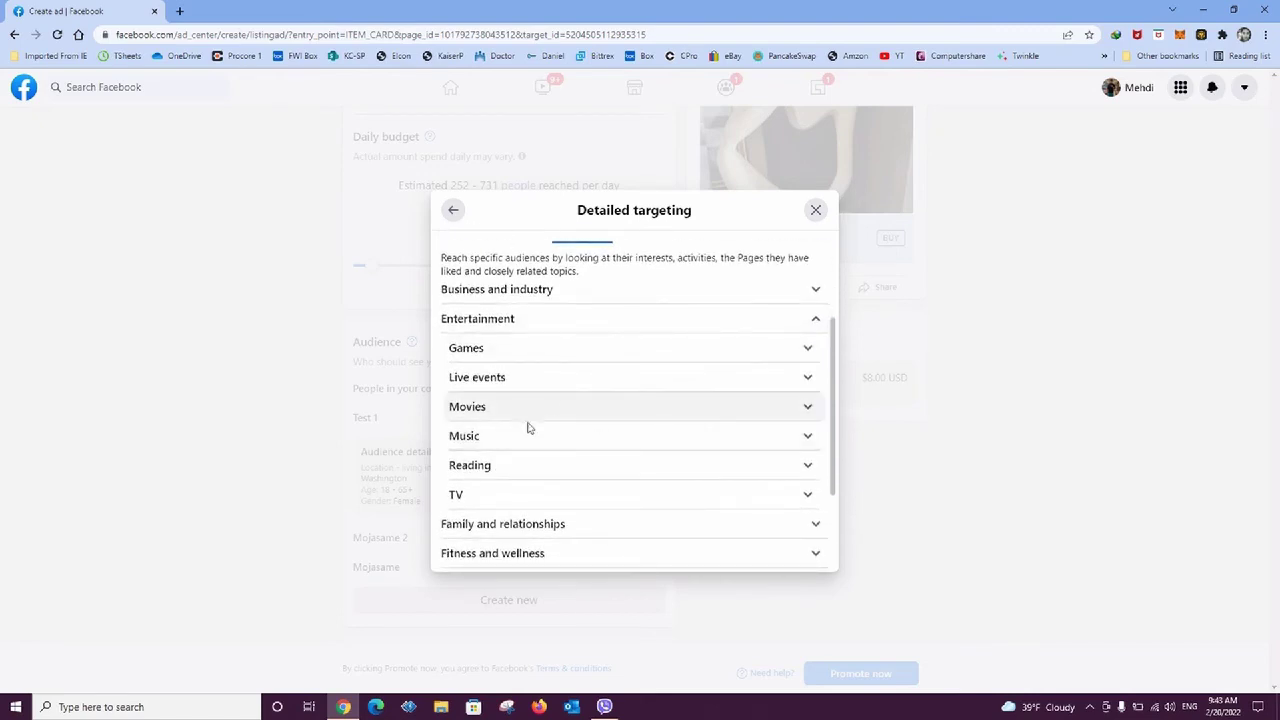
left_click(813, 319)
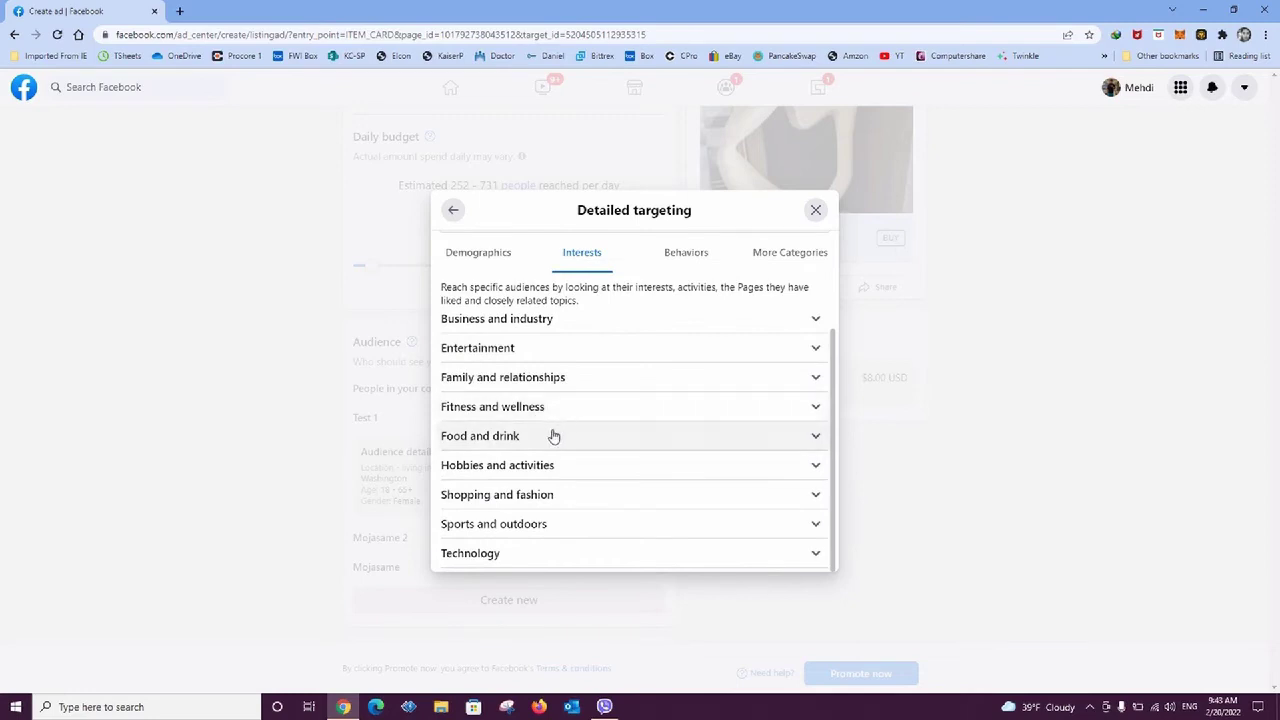
Add the "Sculpture" interest from Arts and music under Hobbies and activities to the detailed targeting
left_click(813, 466)
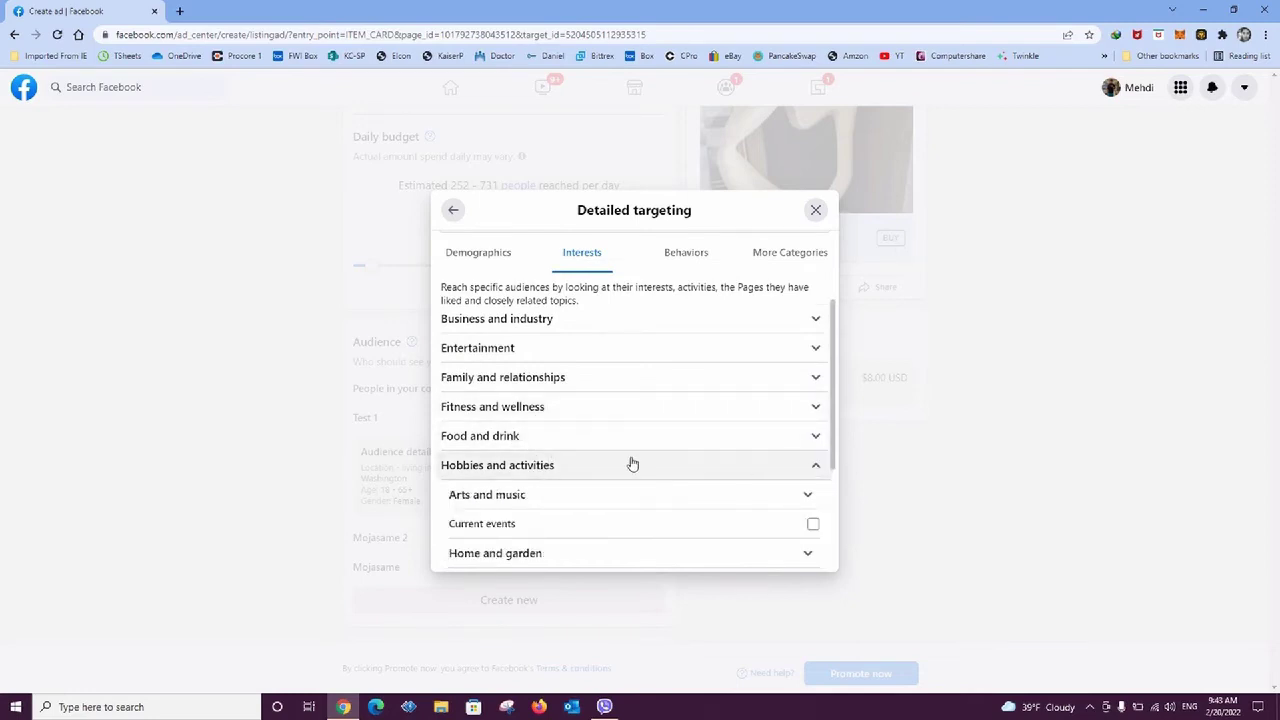
scroll(632, 463, "down", 1)
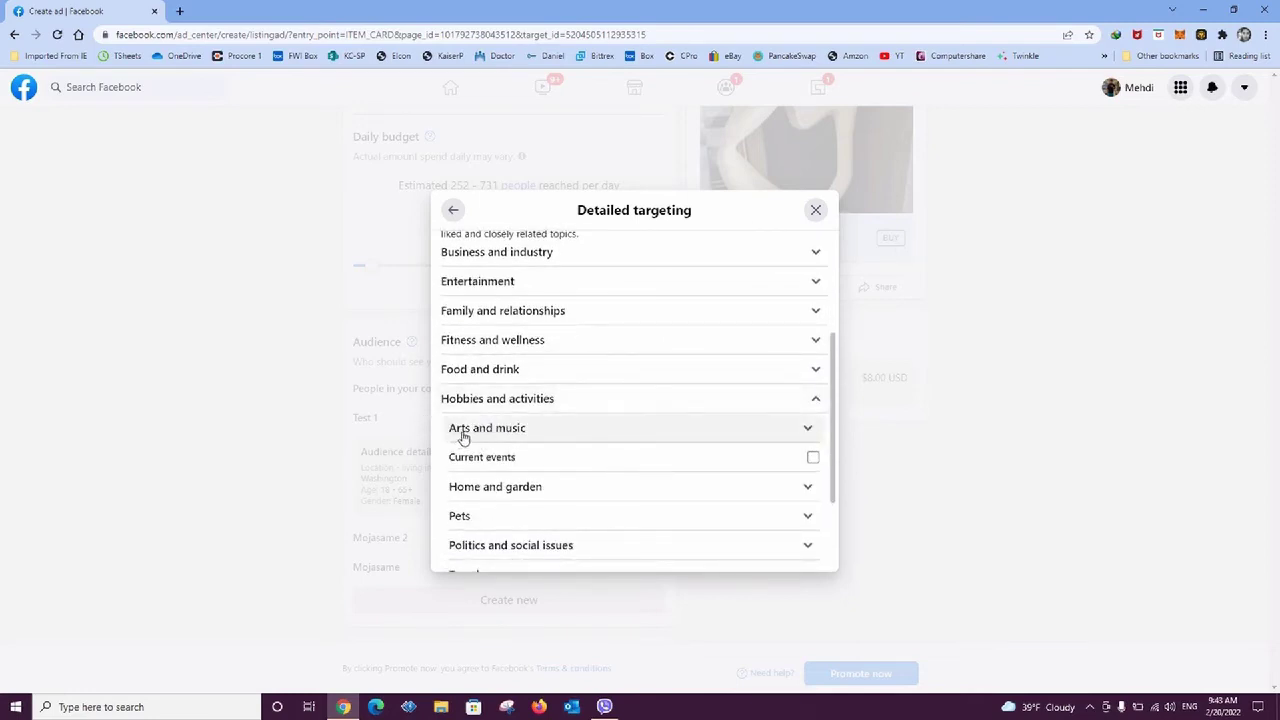
left_click(810, 428)
scroll(560, 468, "down", 1)
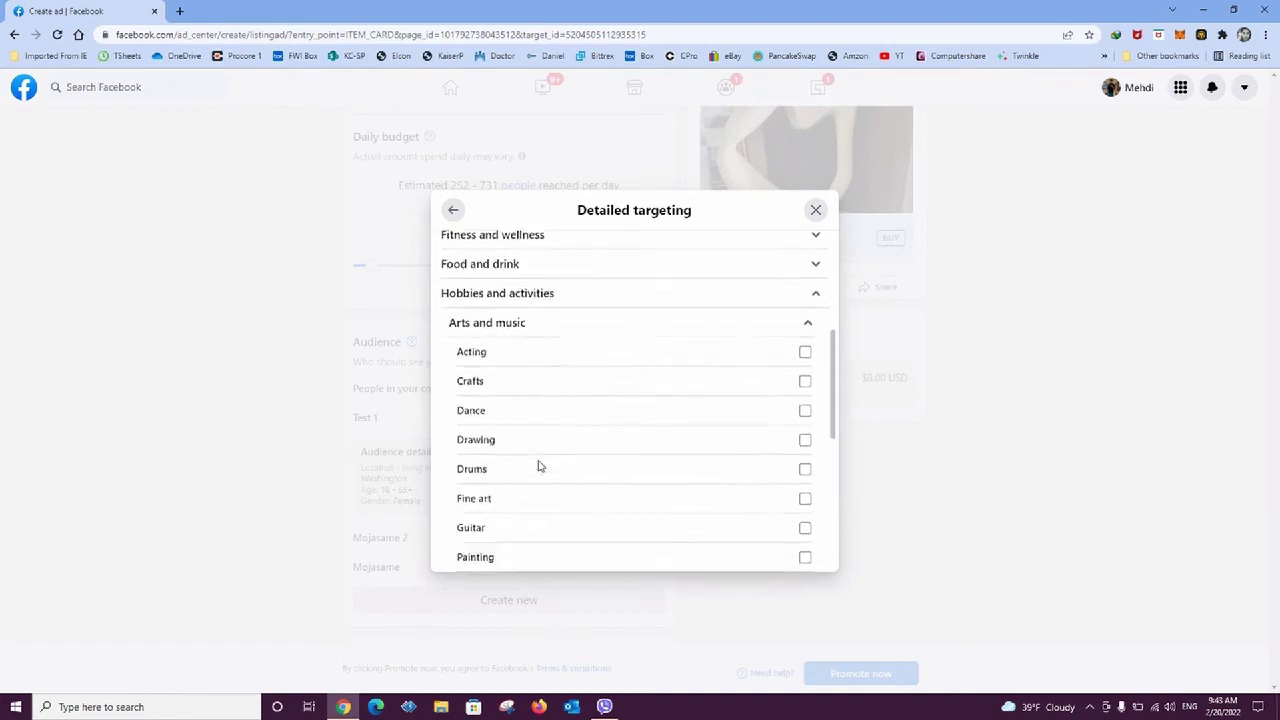
scroll(540, 462, "down", 4)
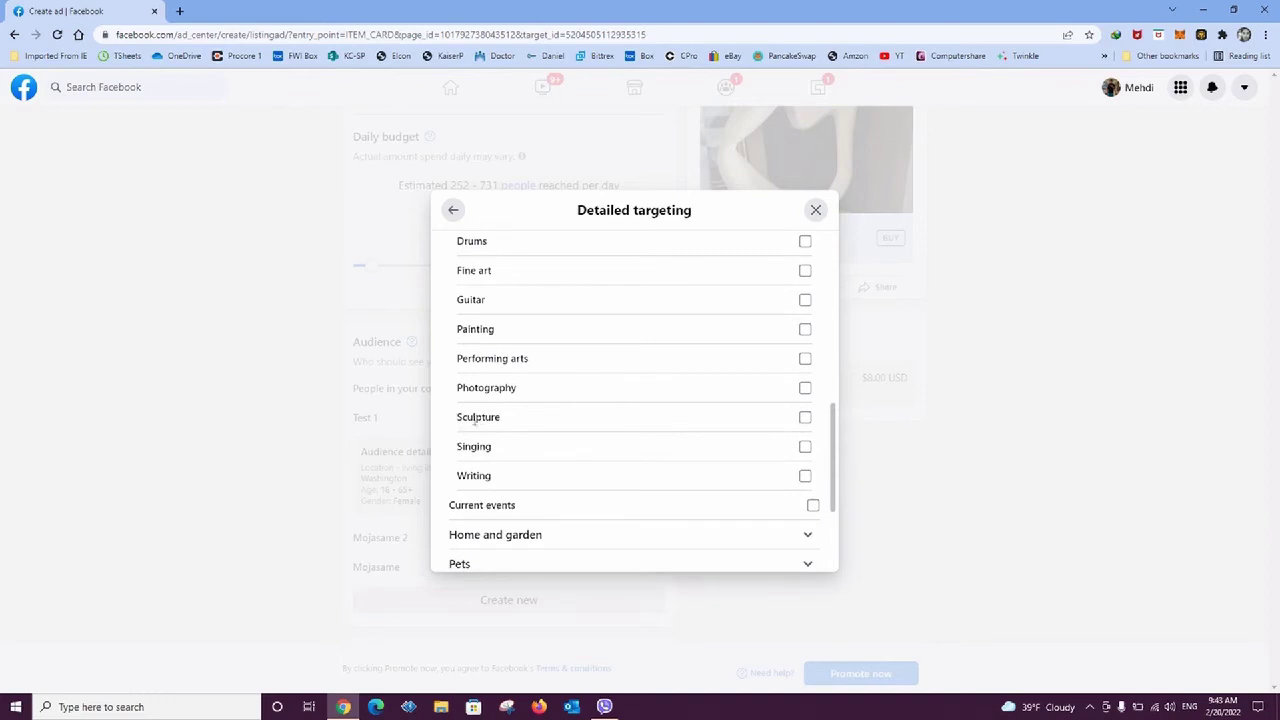
left_click(805, 420)
Add the "Painting" and "Fine art" interests from Arts and music, and collapse the Hobbies and activities group
scroll(482, 400, "up", 1)
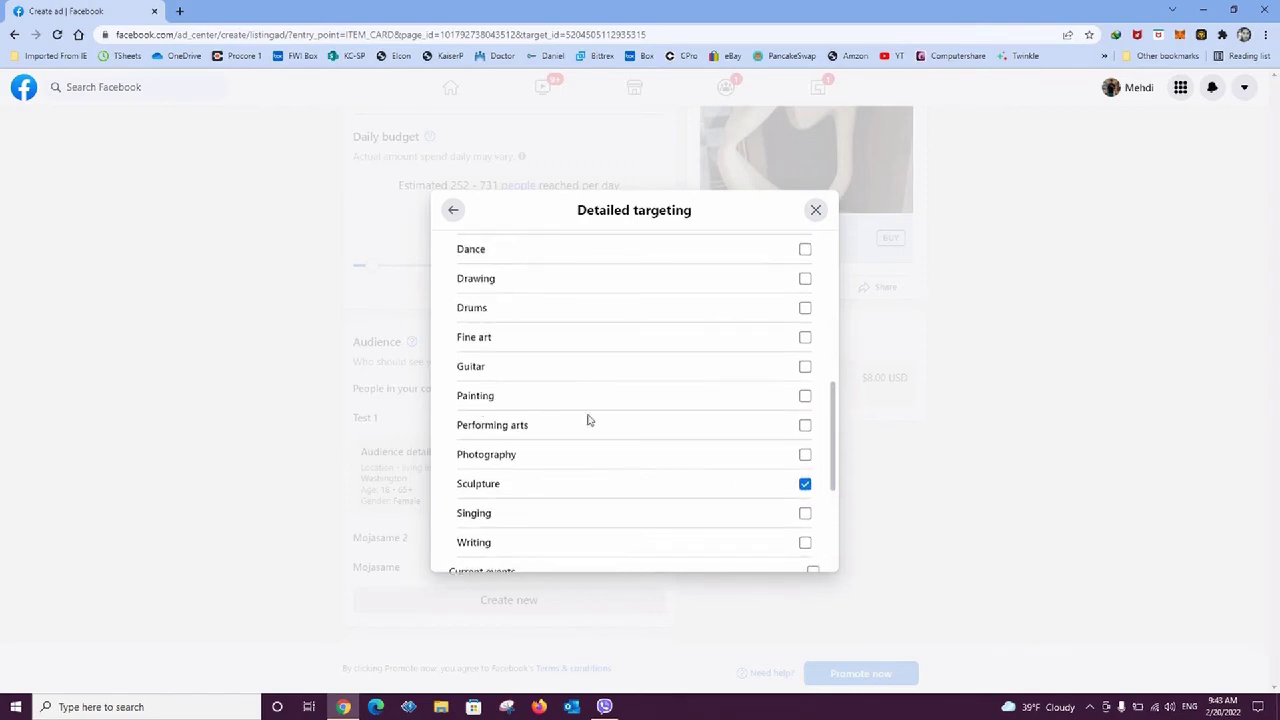
left_click(805, 397)
left_click(804, 340)
scroll(800, 277, "up", 2)
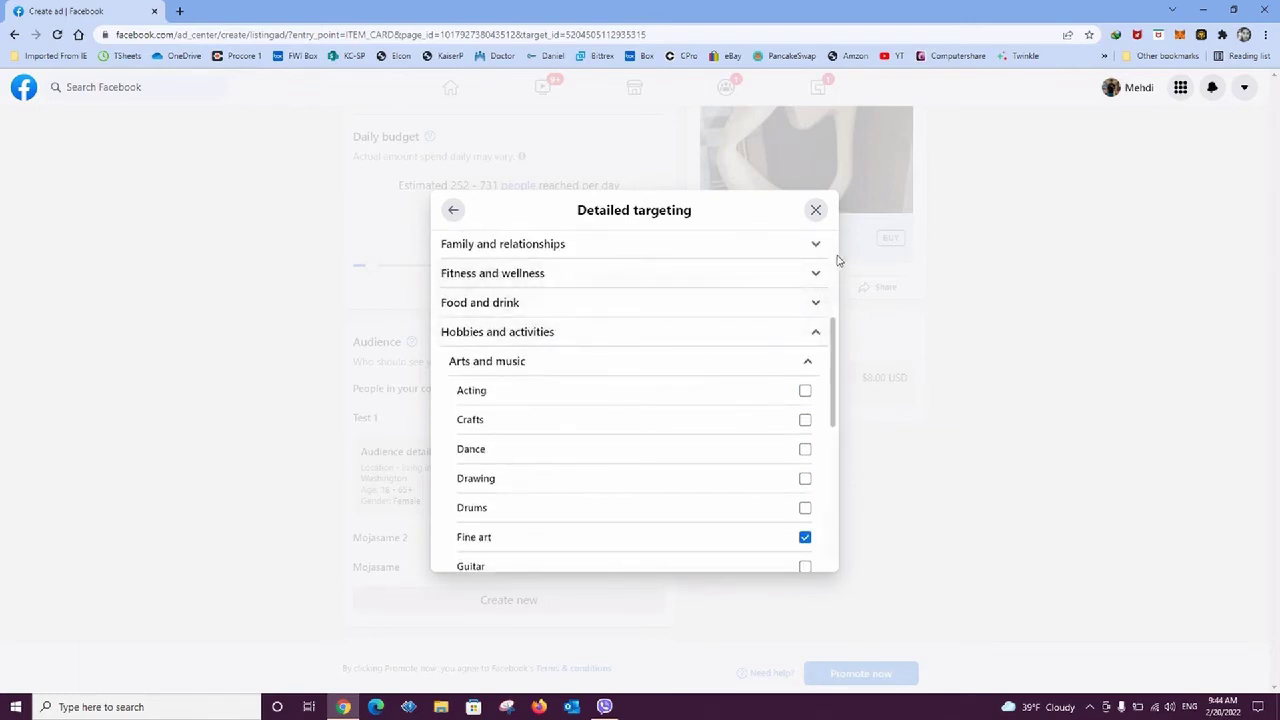
left_click(808, 361)
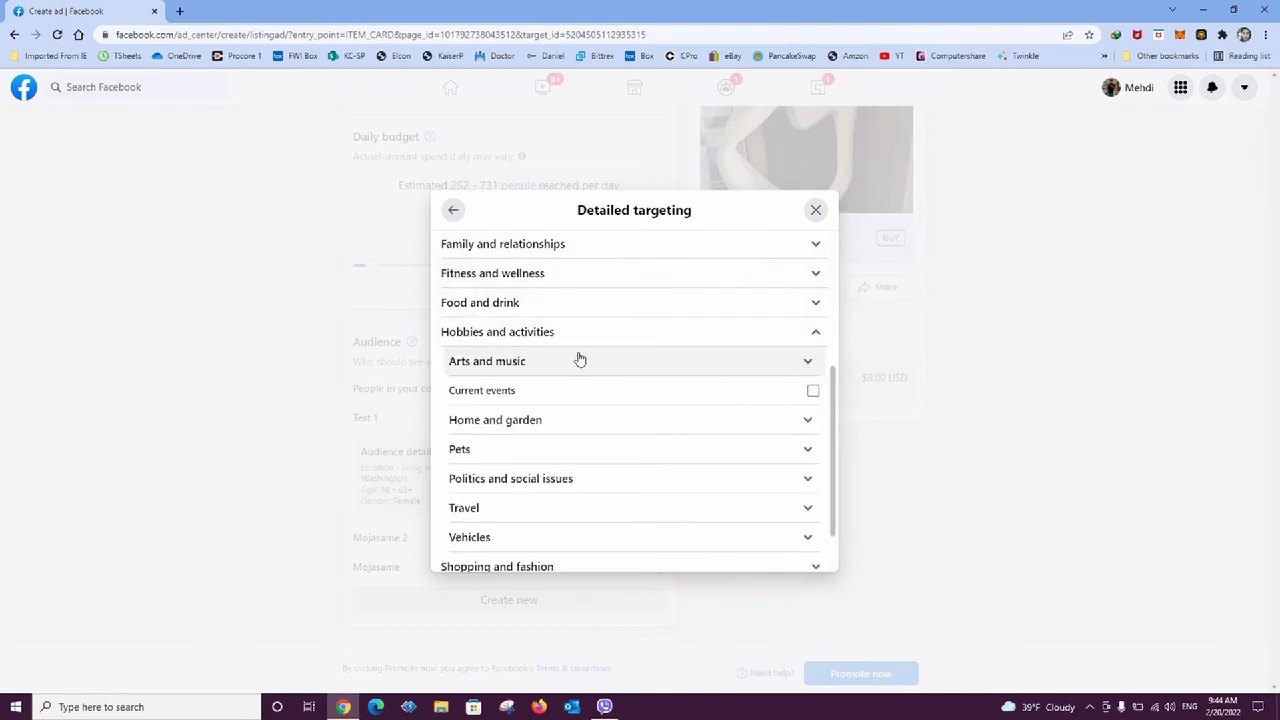
left_click(812, 340)
scroll(720, 380, "up", 2)
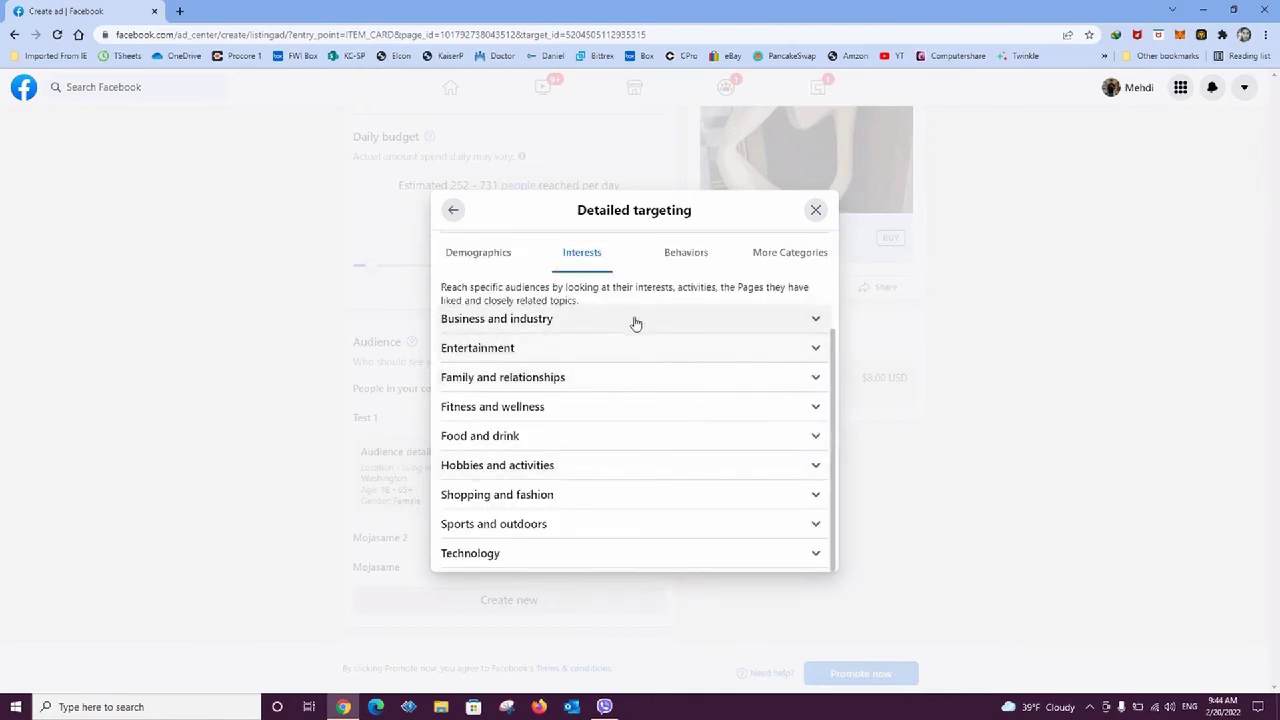
Look through the Behaviors and More Categories targeting options, including the Digital activities group, without selecting any
left_click(684, 253)
scroll(606, 477, "down", 2)
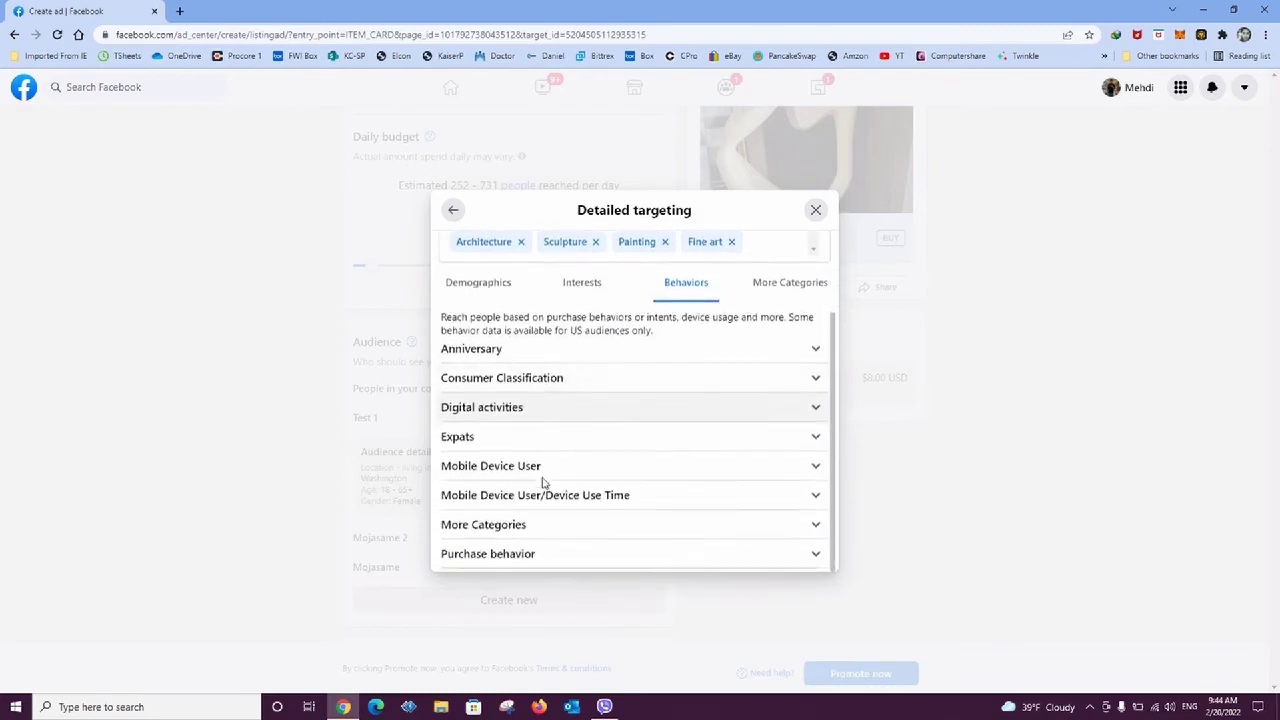
left_click(790, 284)
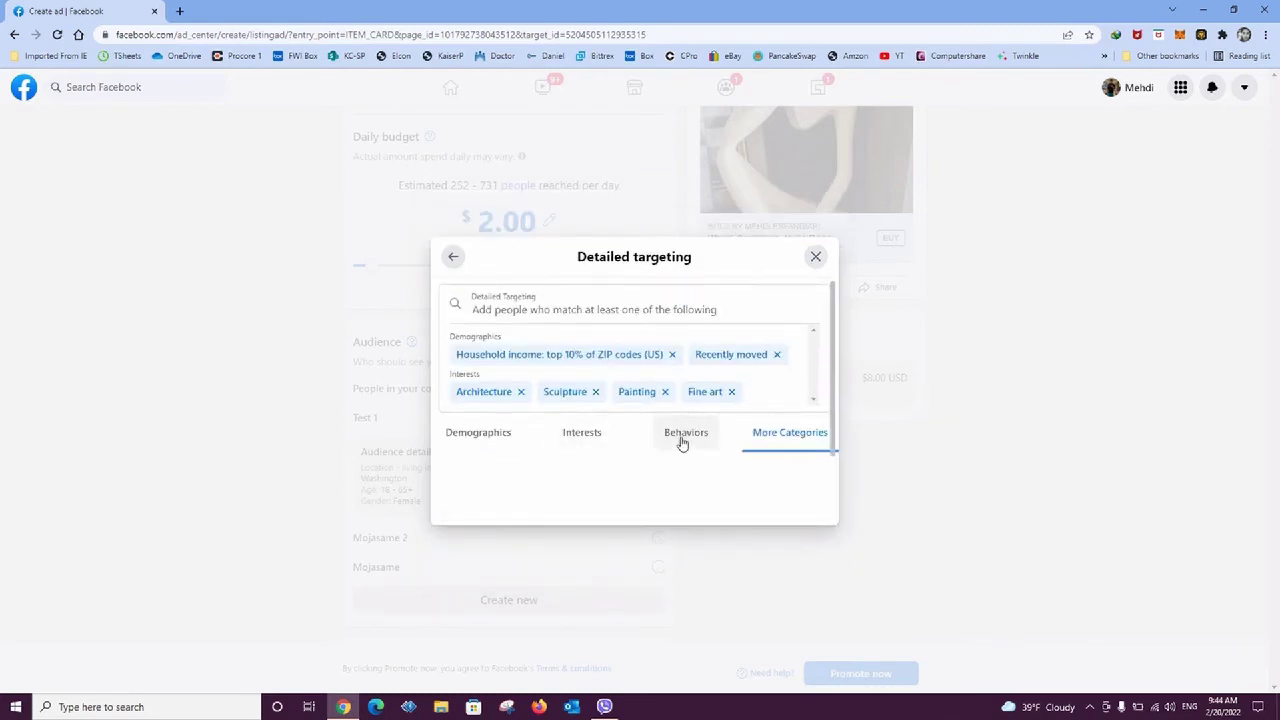
left_click(686, 437)
scroll(613, 447, "down", 1)
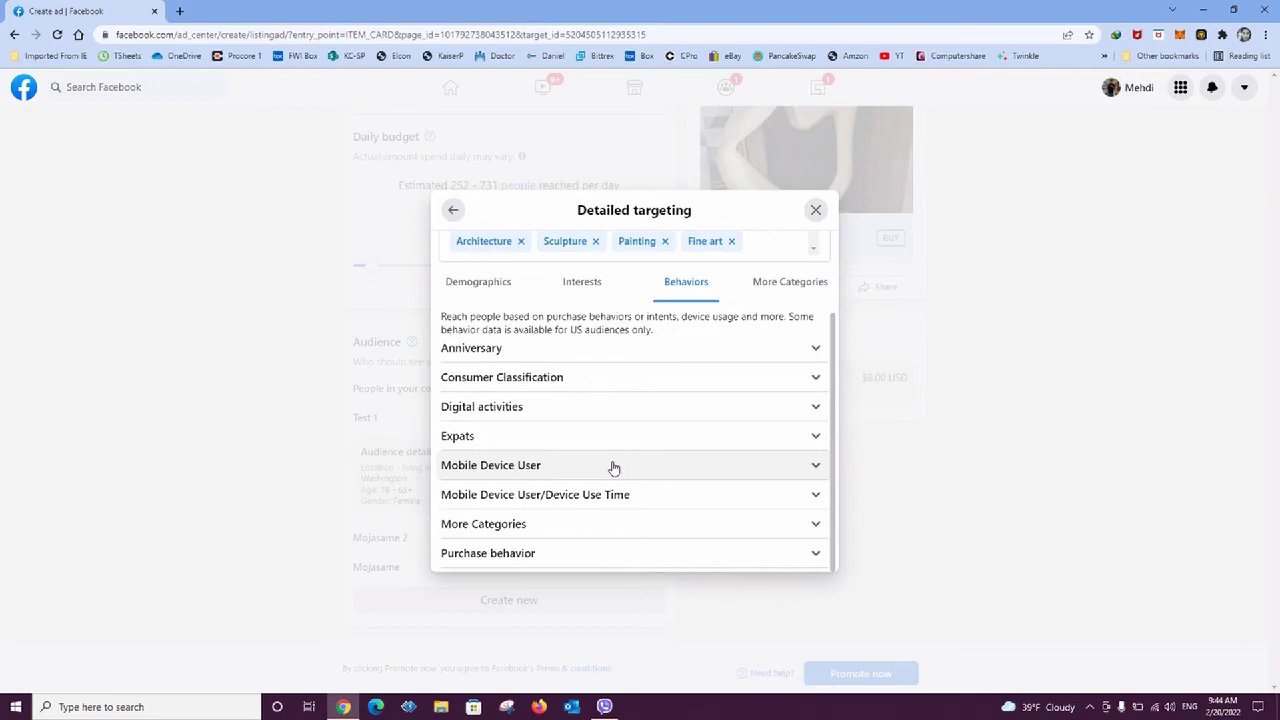
left_click(772, 412)
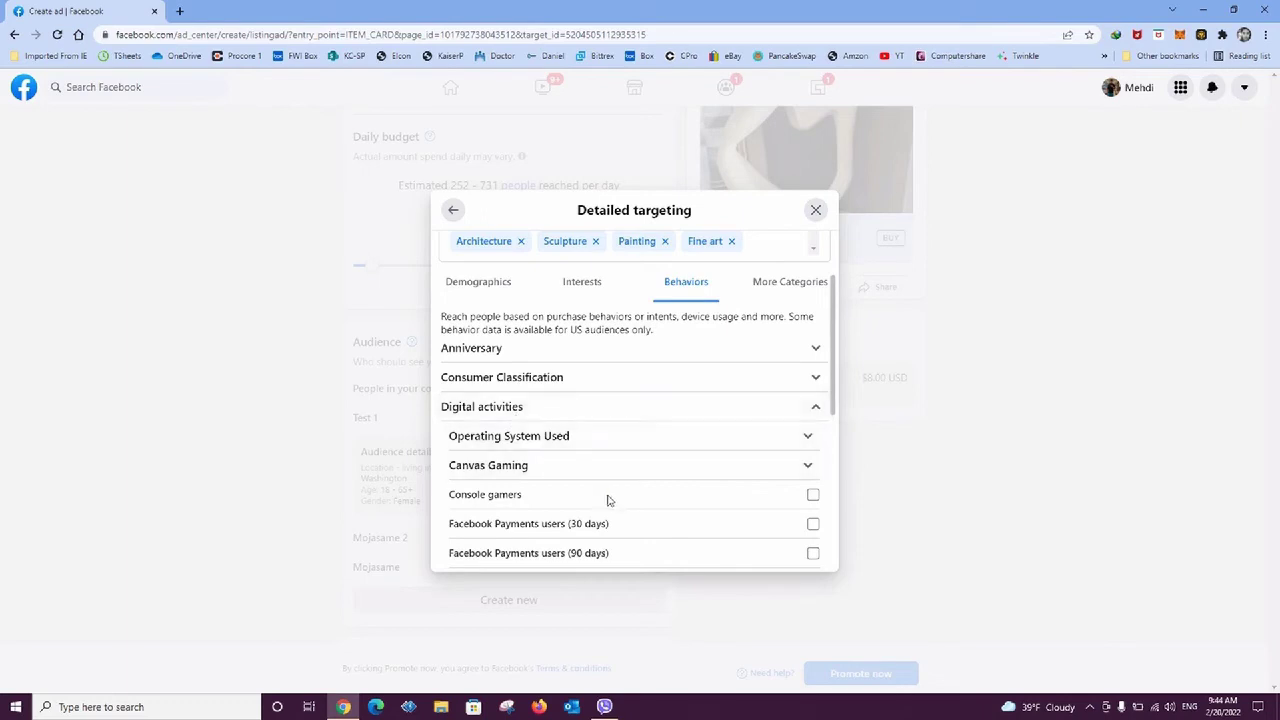
scroll(590, 493, "down", 2)
scroll(709, 460, "up", 3)
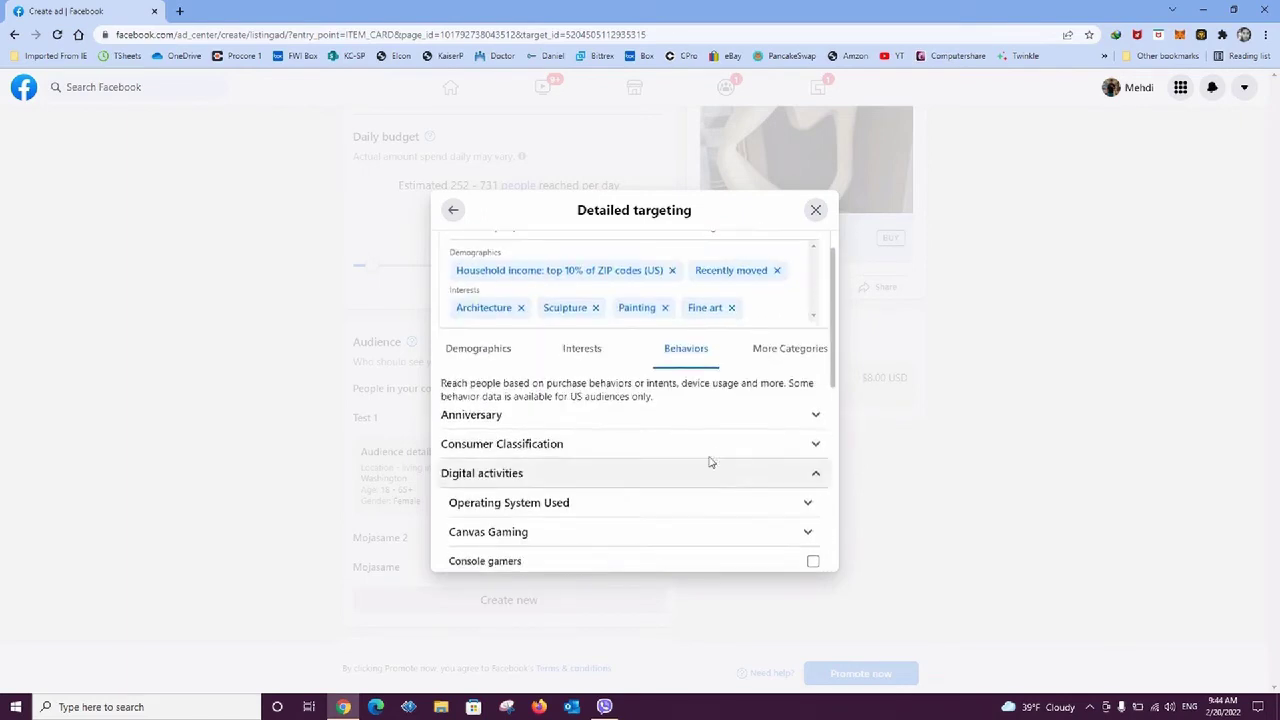
left_click(789, 481)
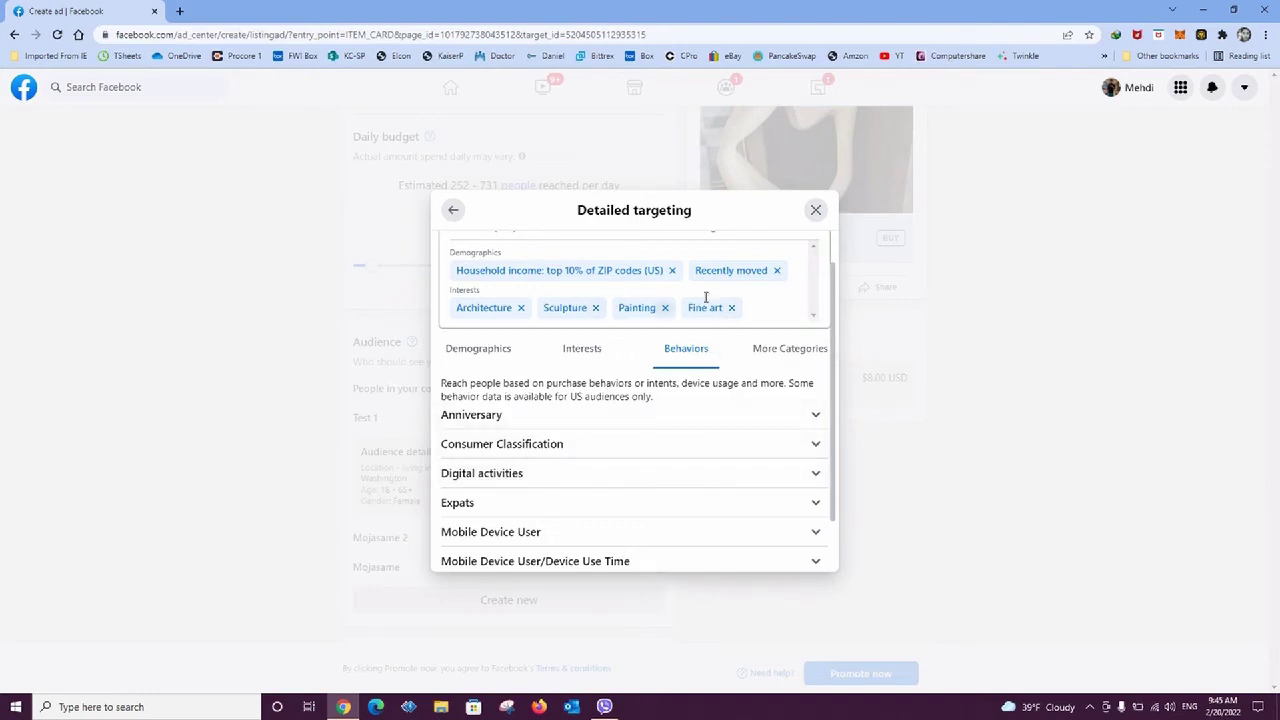
Review the selected demographics and interests together with the remaining behavior groups in the detailed targeting
scroll(751, 306, "down", 1)
scroll(700, 285, "up", 2)
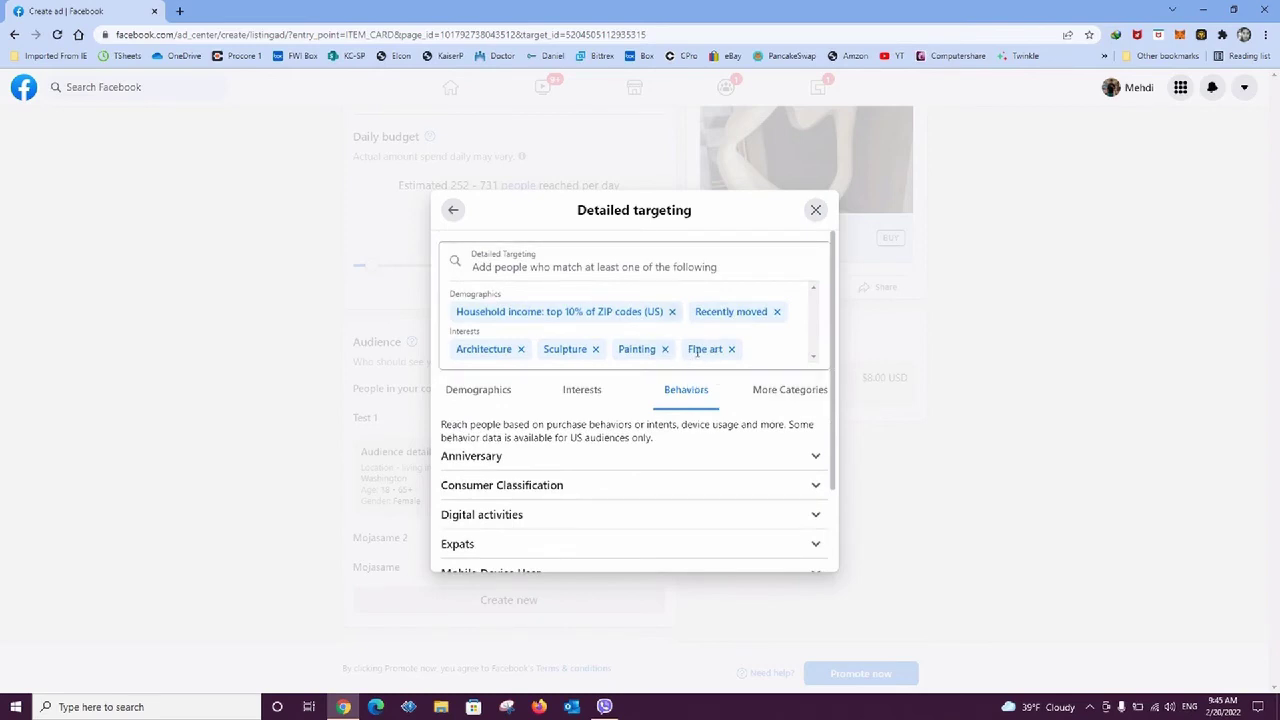
left_click(765, 358)
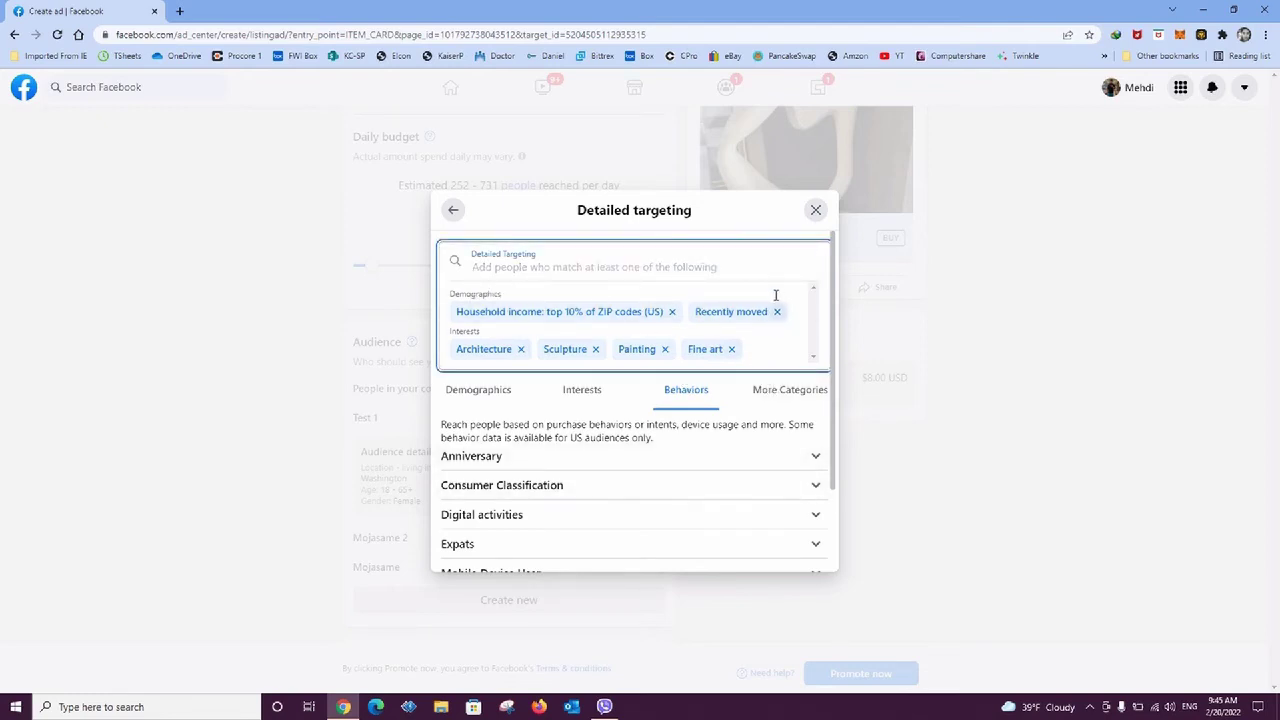
scroll(606, 400, "down", 2)
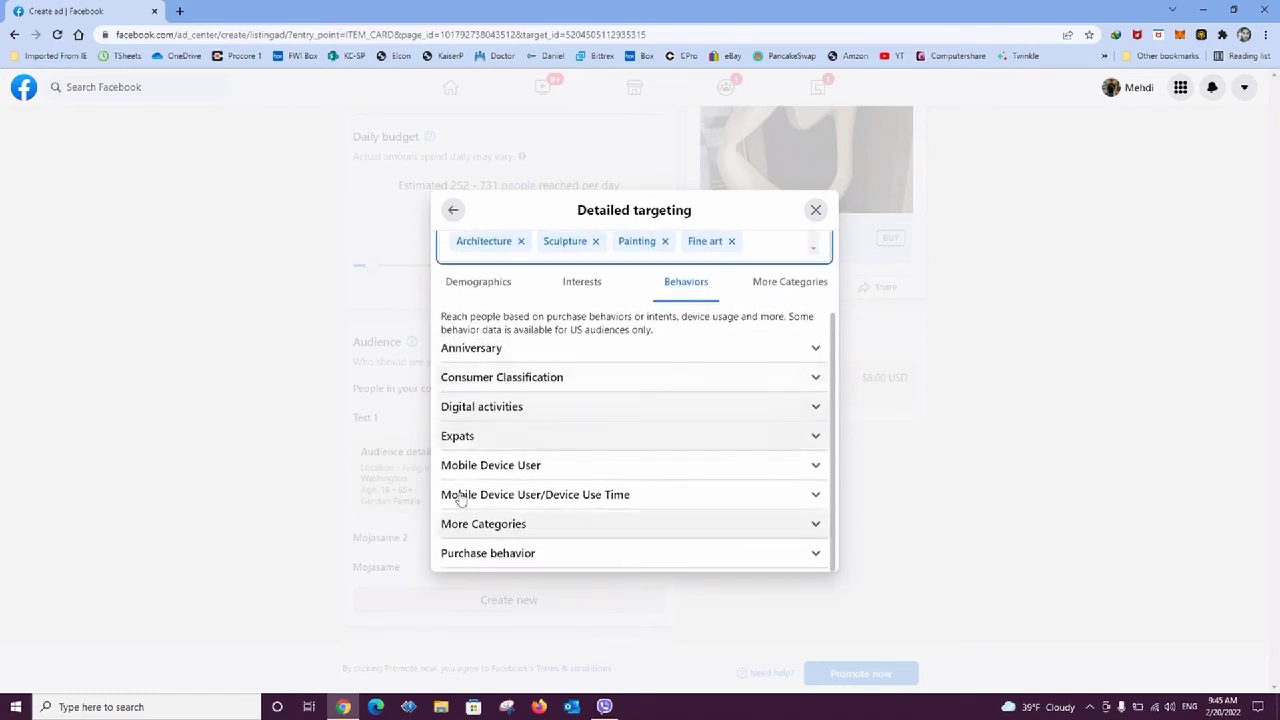
scroll(648, 366, "up", 2)
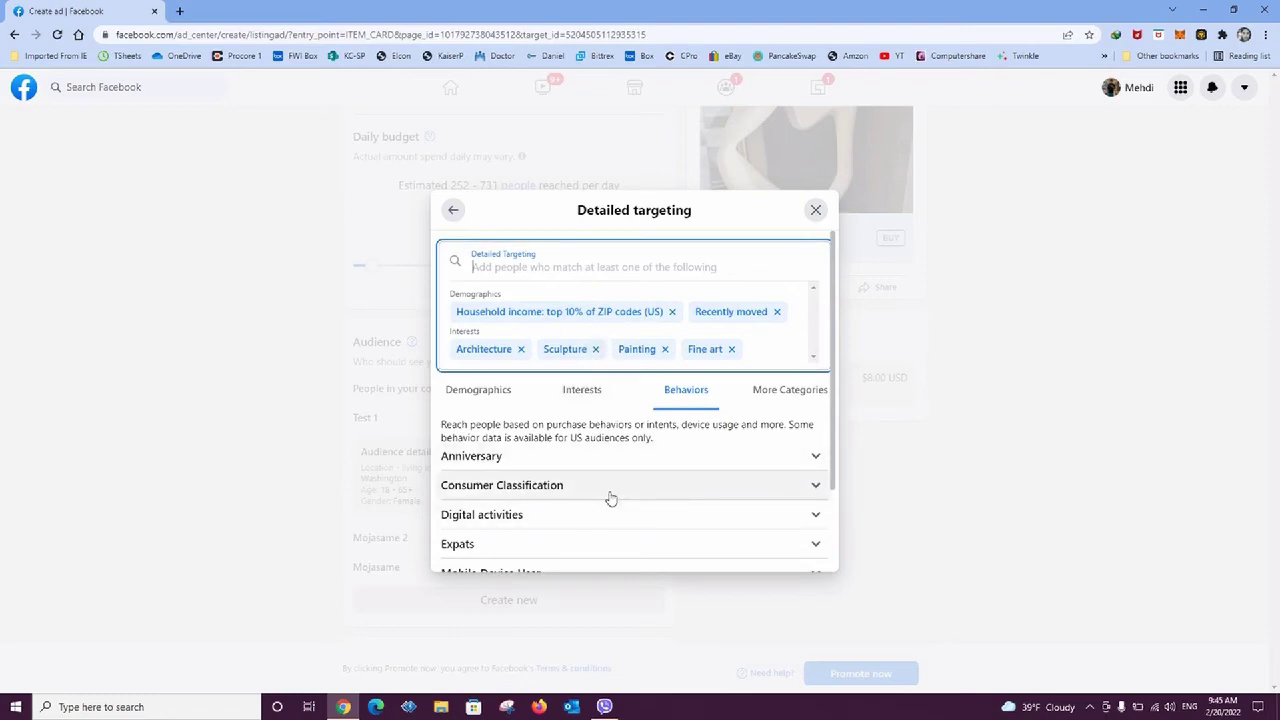
scroll(540, 470, "down", 2)
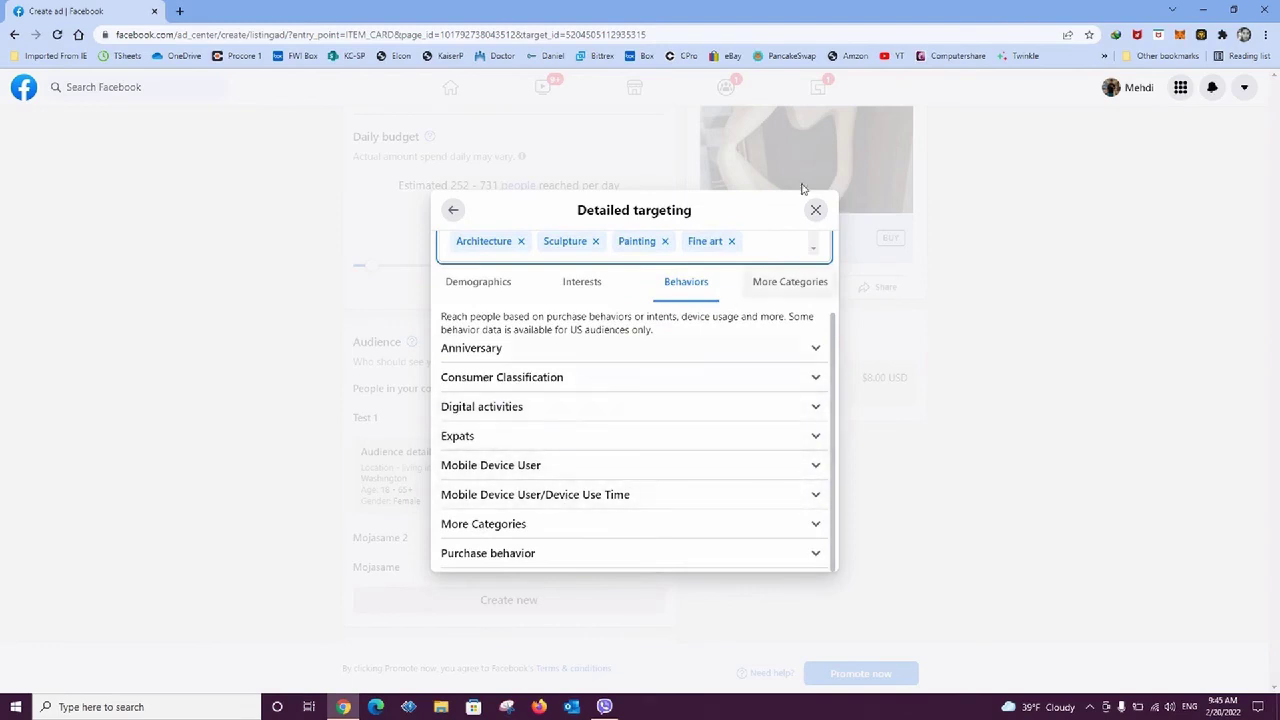
scroll(600, 423, "up", 2)
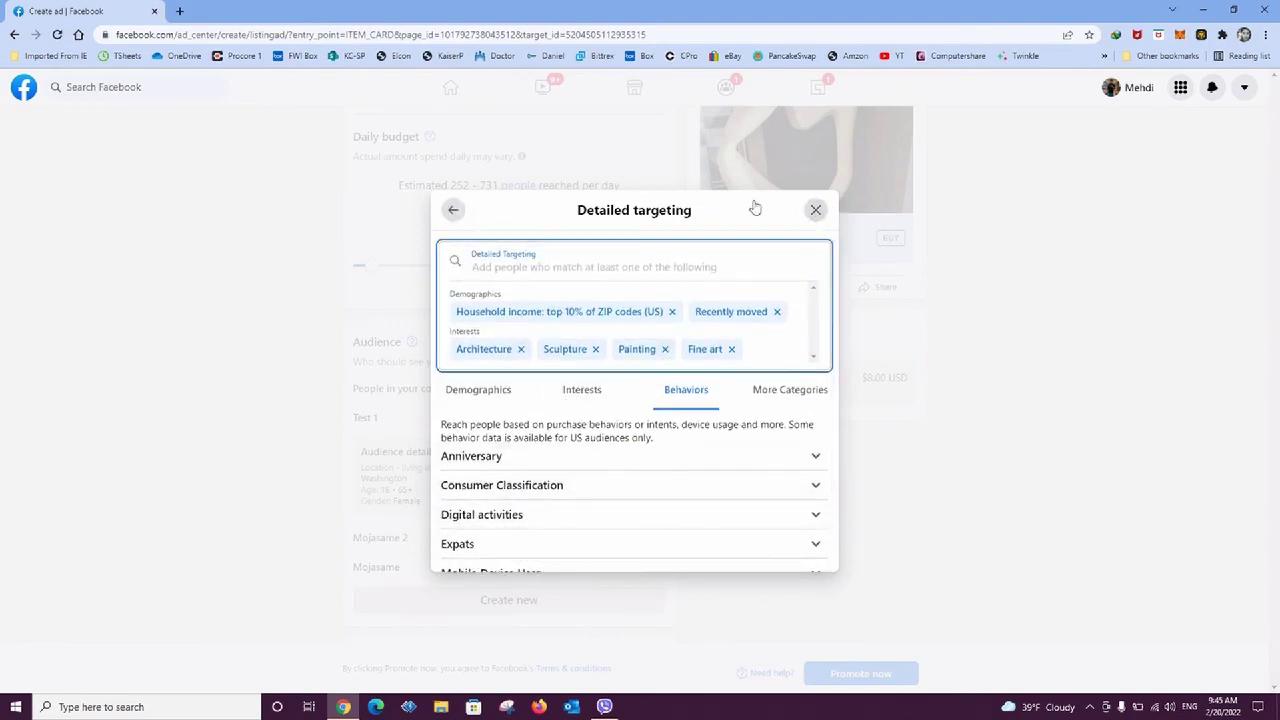
Return from the detailed targeting to the Test 1 audience settings and save the audience
left_click(452, 210)
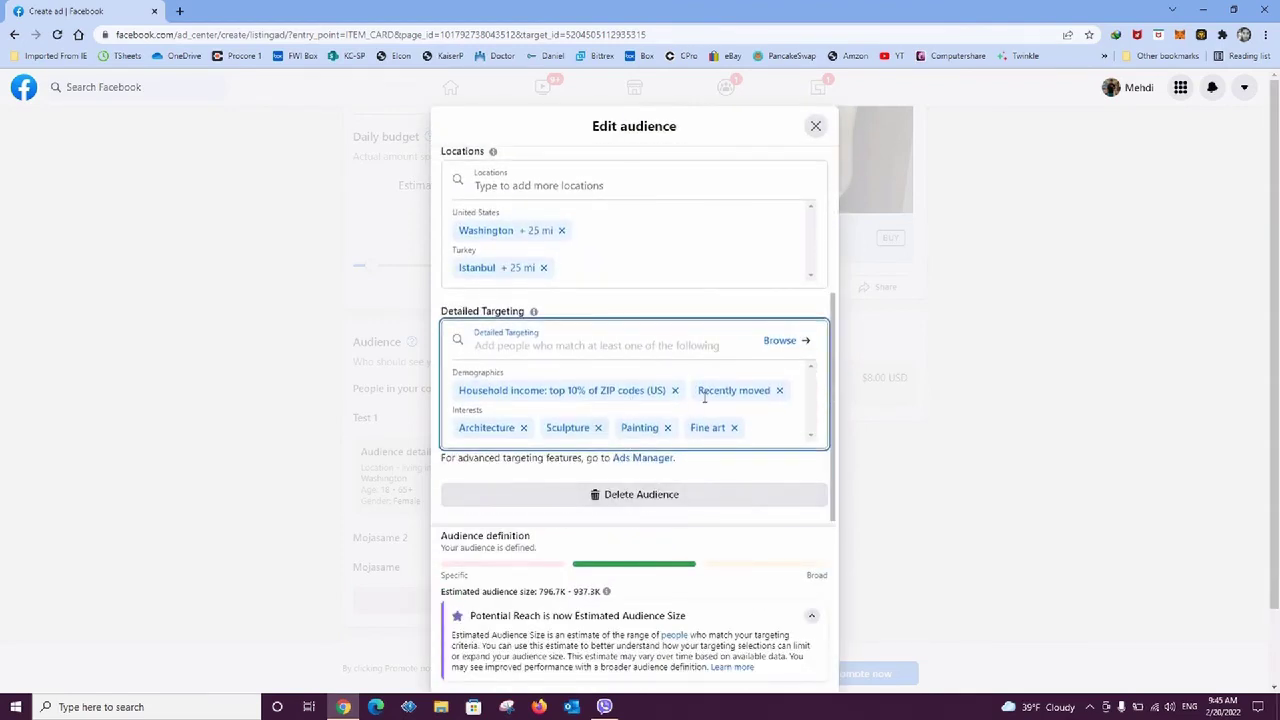
scroll(700, 400, "down", 1)
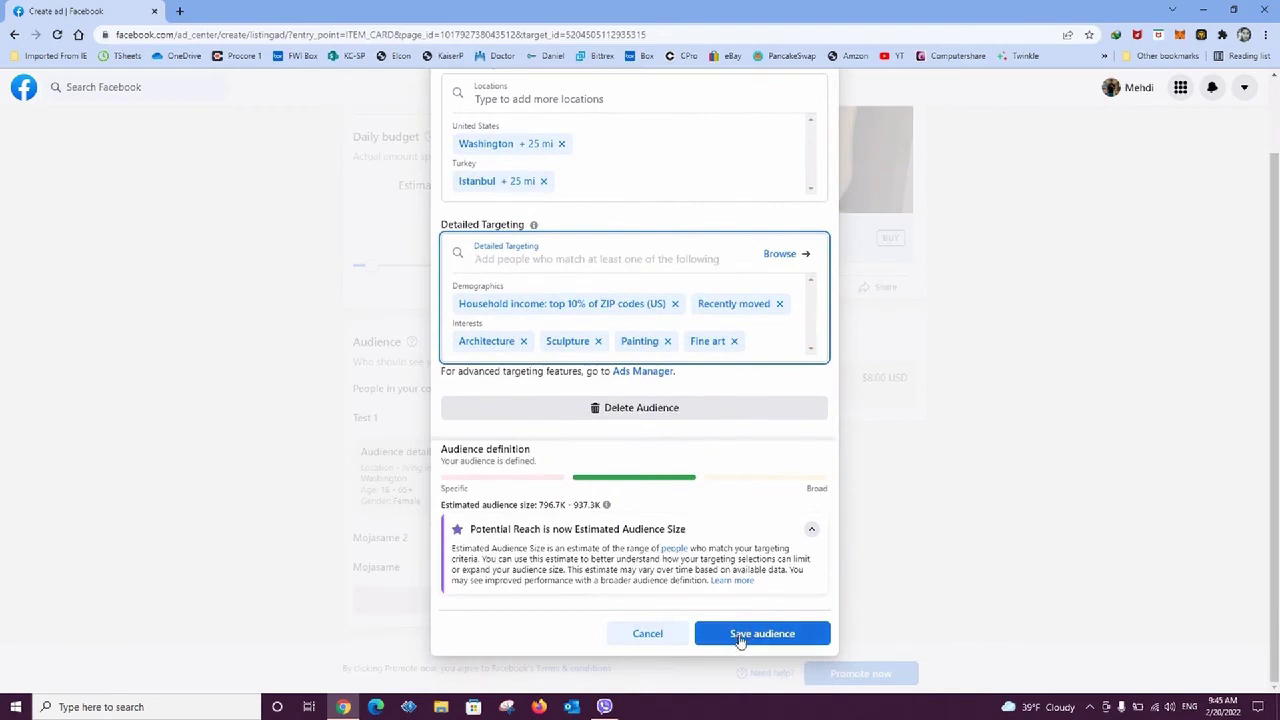
left_click(737, 636)
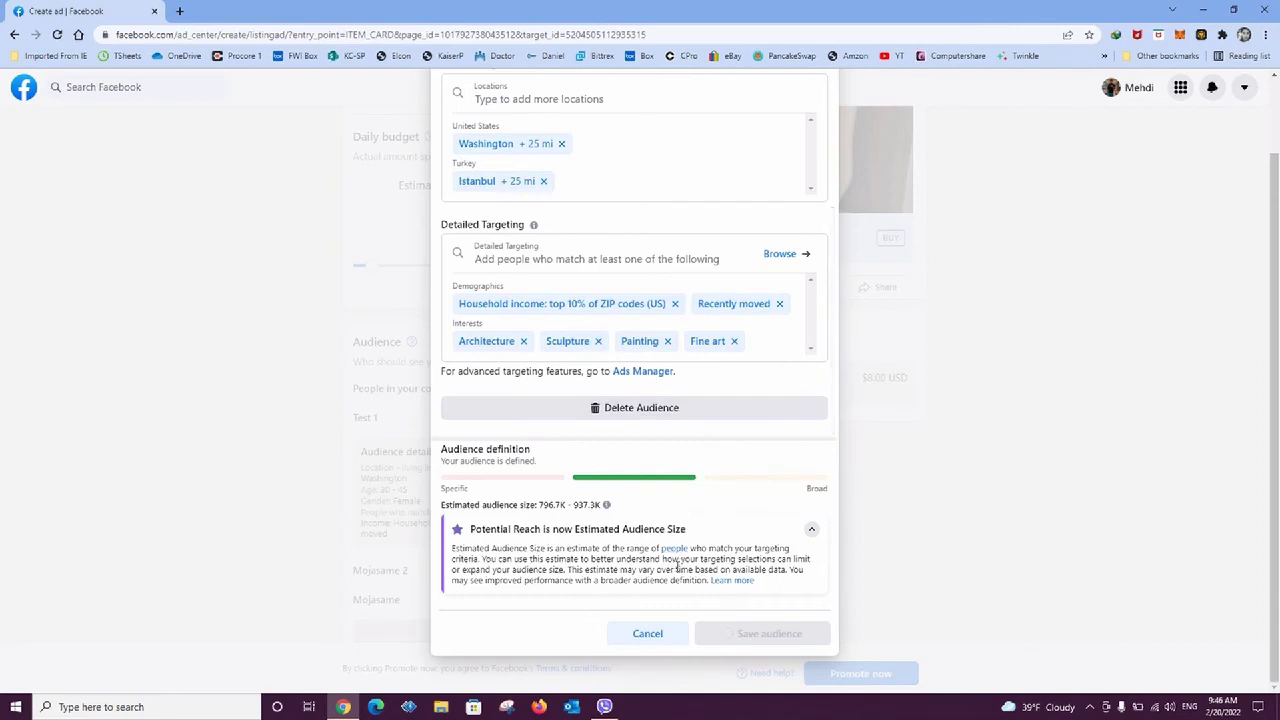
Review the Test 1 audience's gender, age range, locations, detailed targeting and audience definition
scroll(629, 548, "up", 1)
scroll(629, 548, "up", 1)
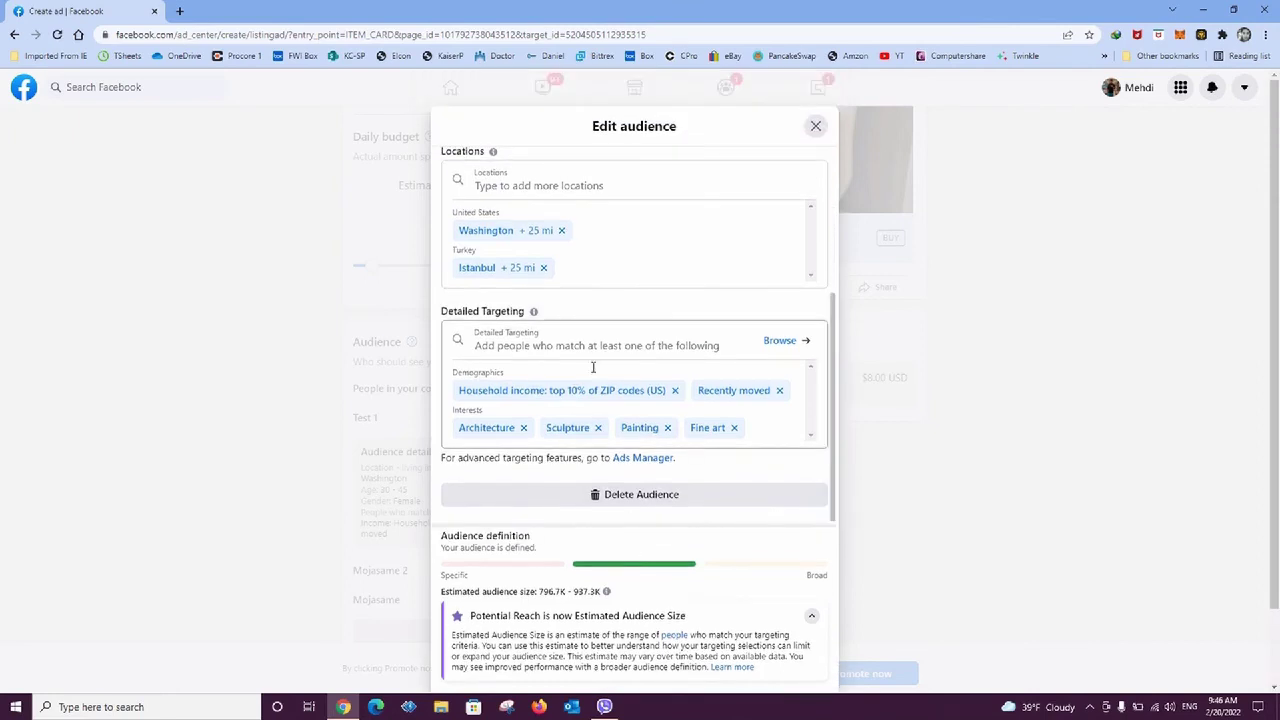
scroll(605, 532, "down", 1)
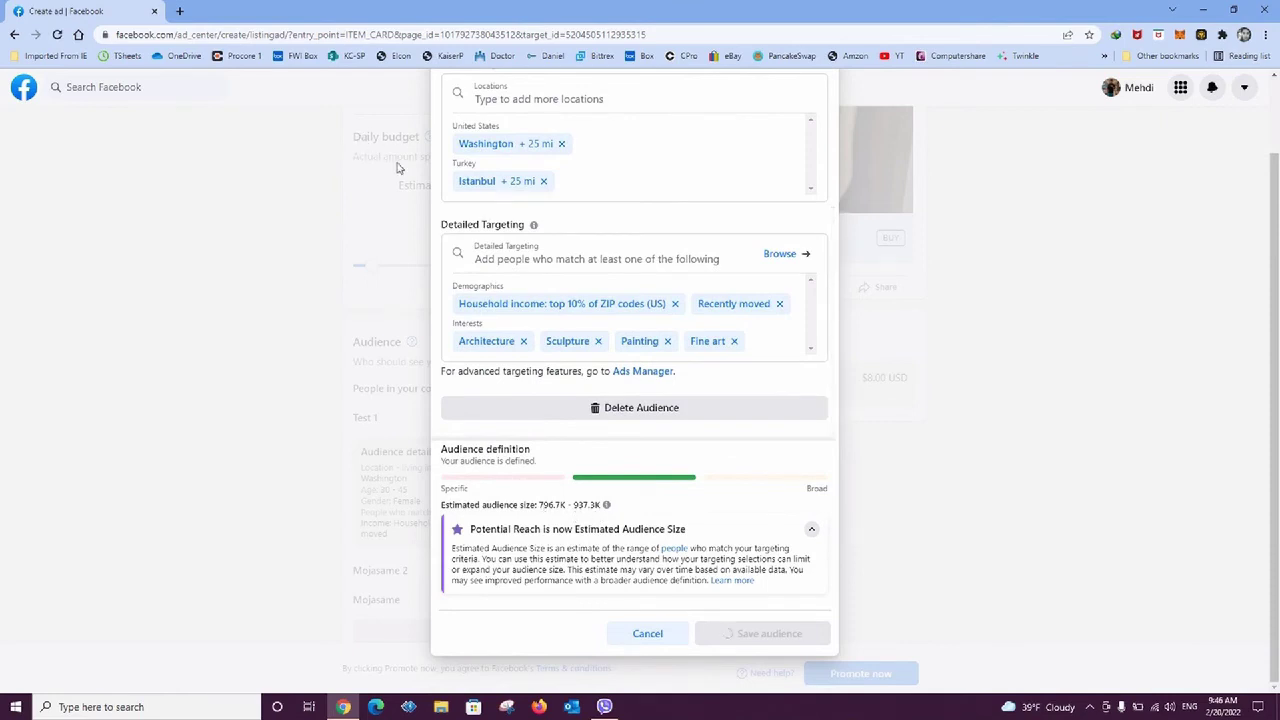
scroll(486, 209, "up", 3)
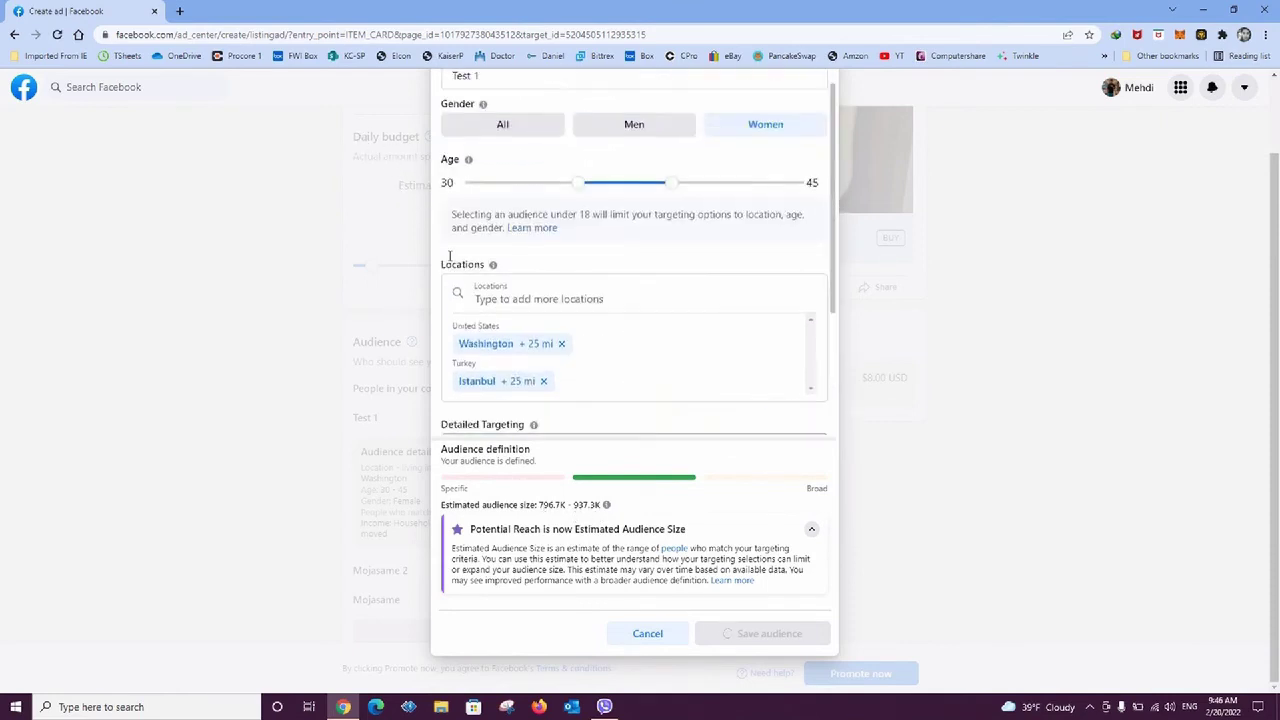
scroll(505, 280, "up", 2)
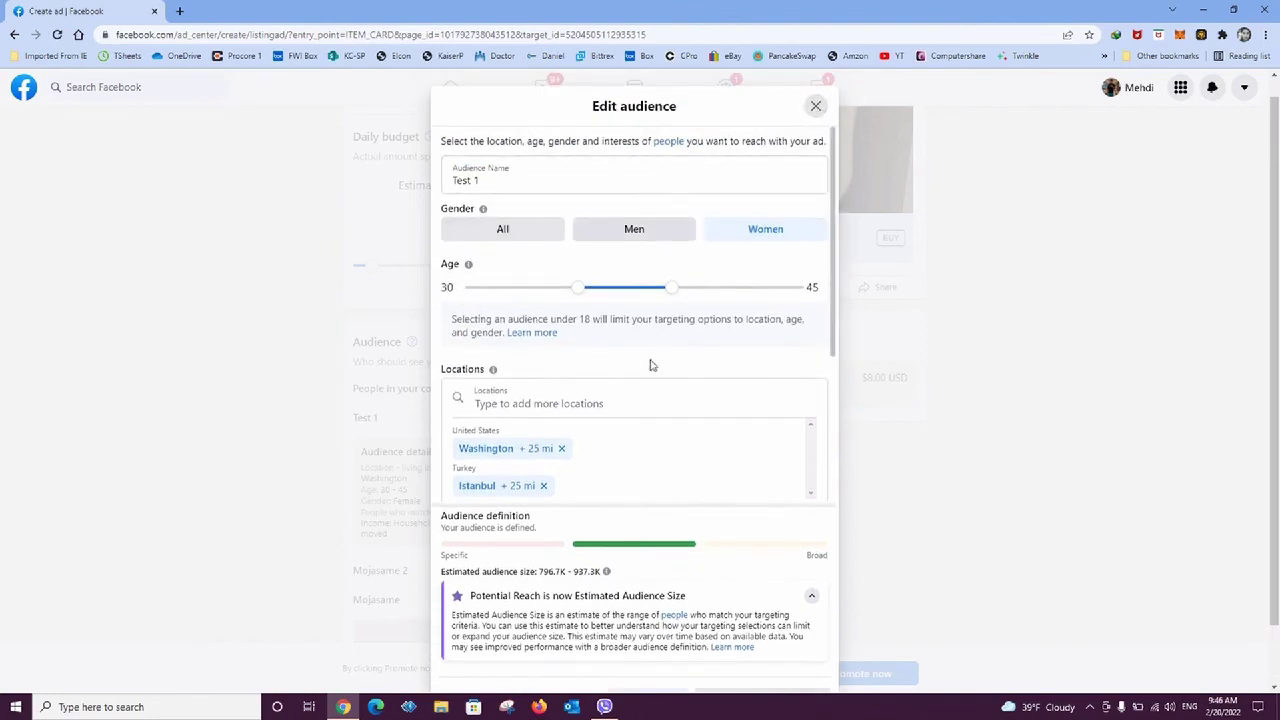
scroll(660, 380, "down", 3)
scroll(664, 520, "down", 1)
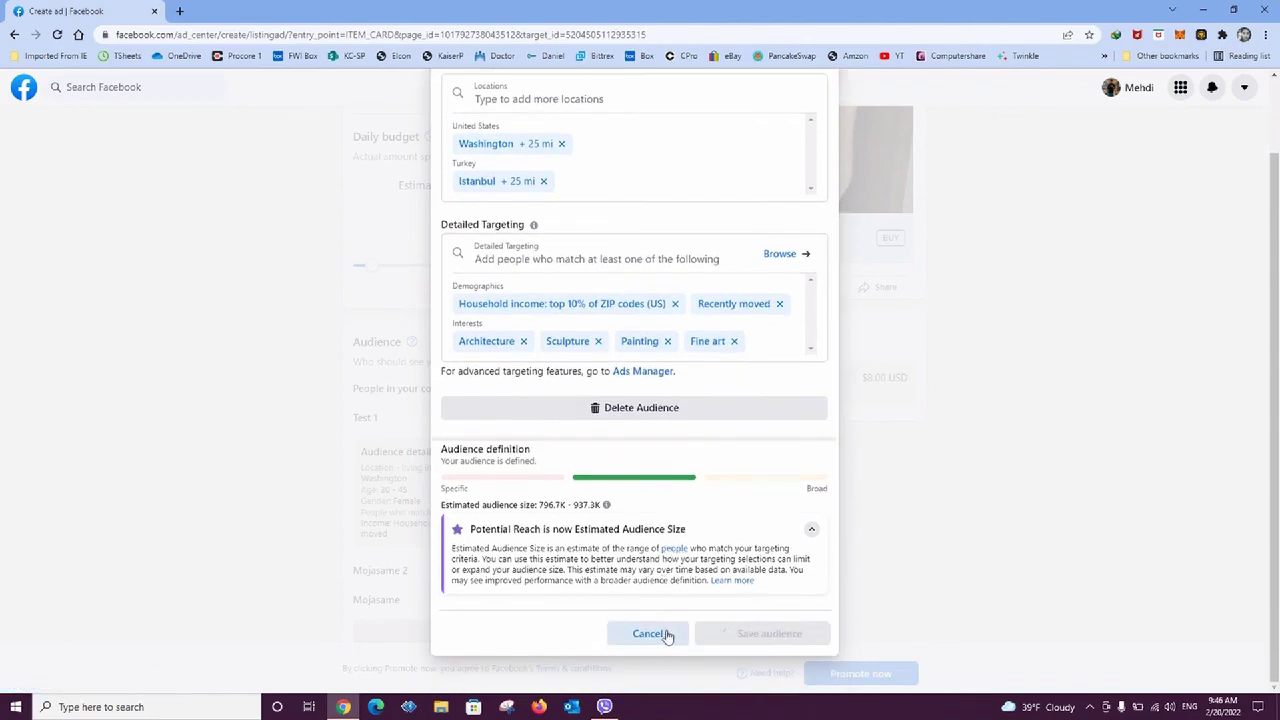
Close the audience editing dialog and confirm leaving it
scroll(732, 160, "up", 3)
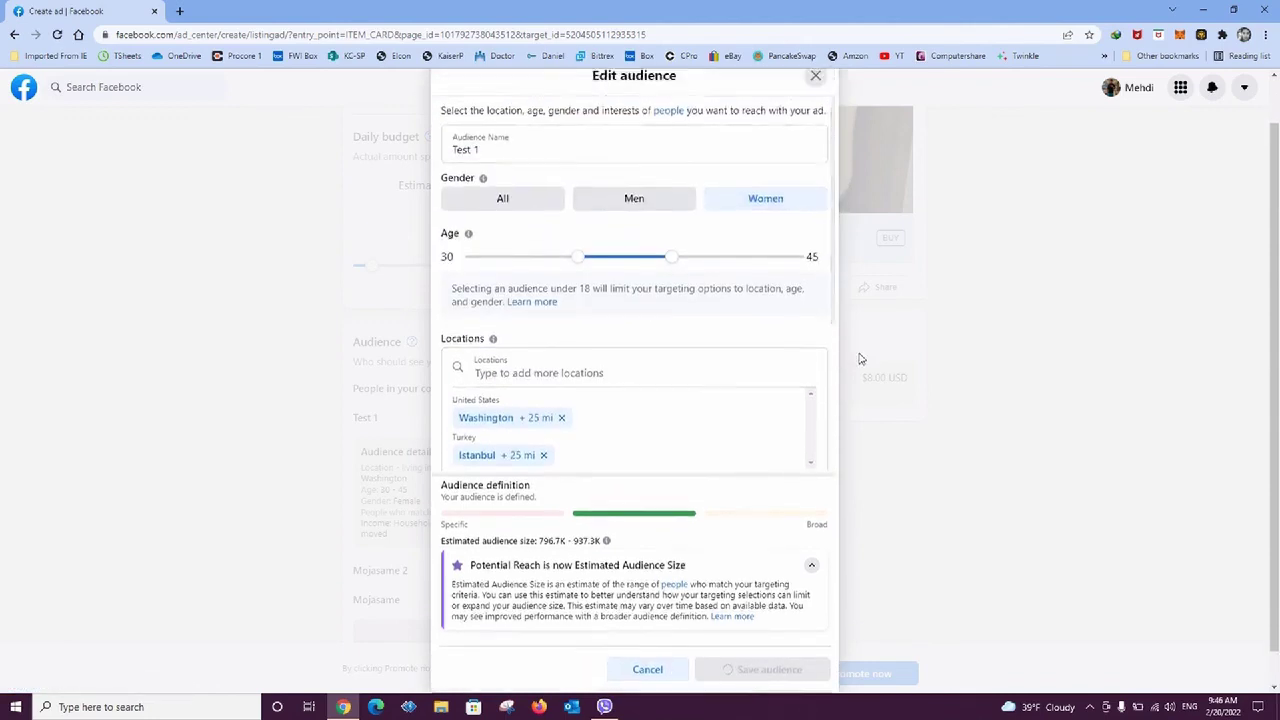
scroll(690, 200, "up", 1)
left_click(813, 128)
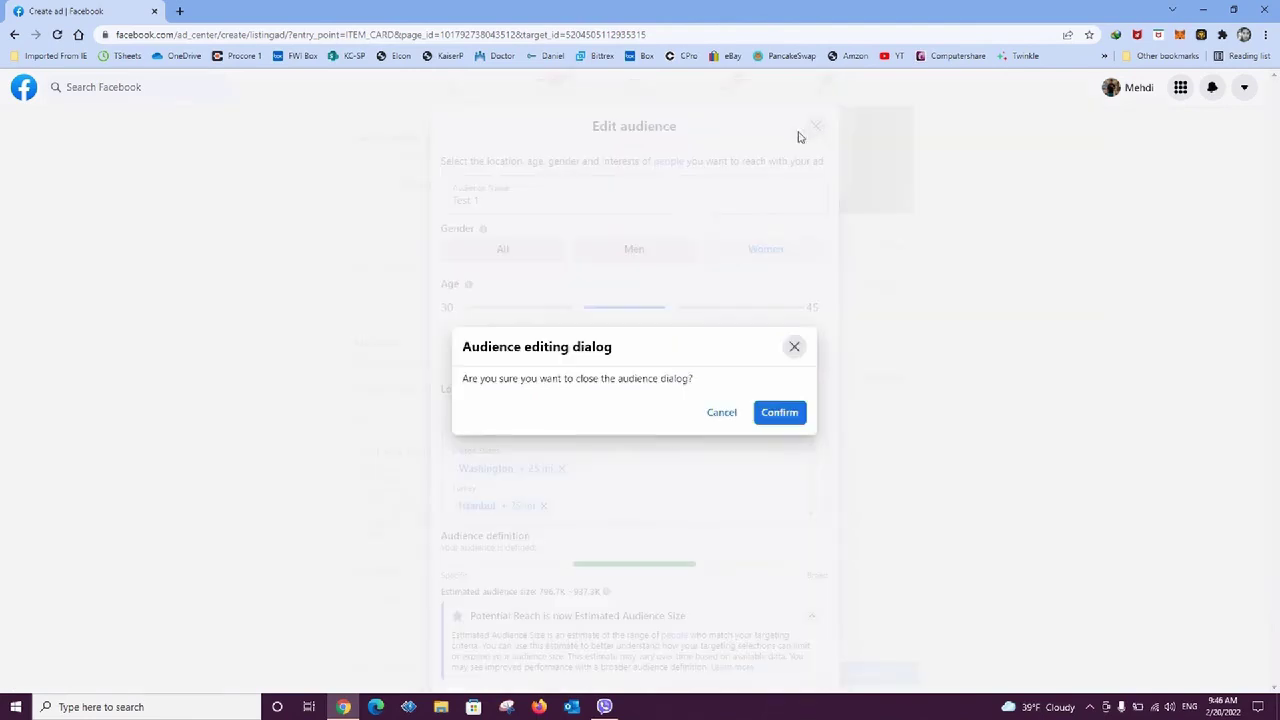
left_click(775, 418)
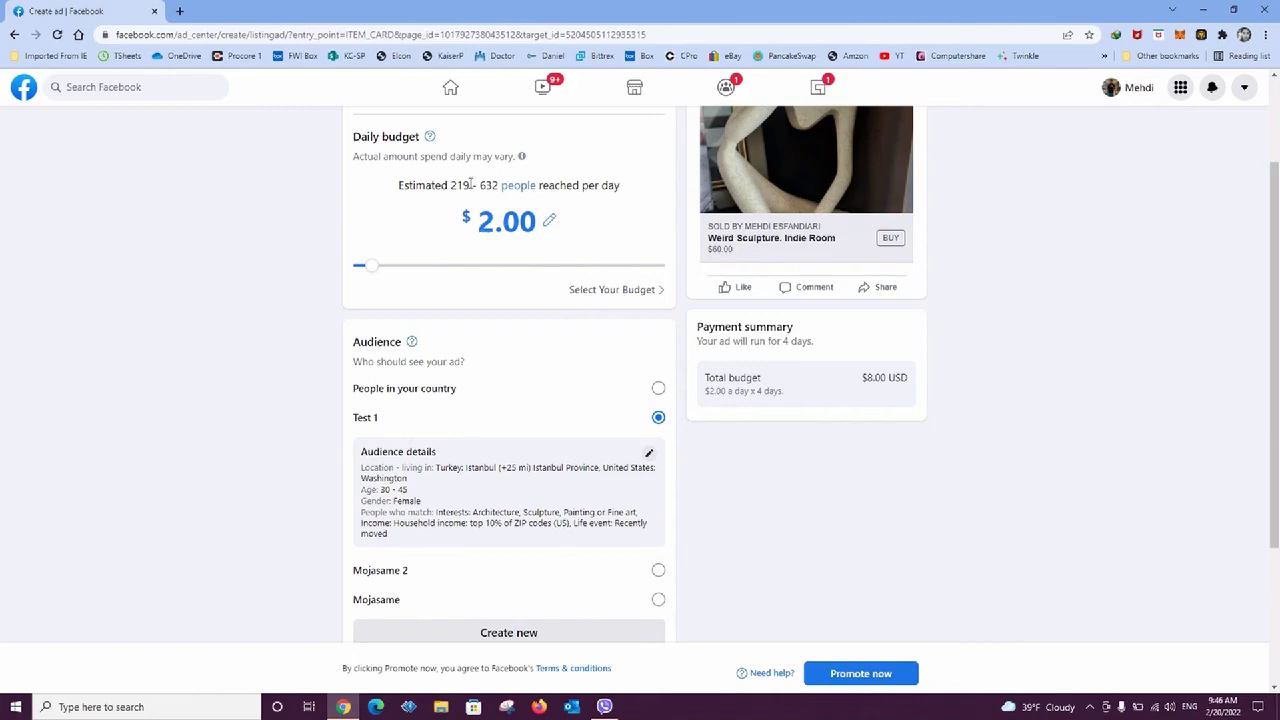
Review the boost's duration, daily budget, estimated reach, audience details and payment method section before promoting
scroll(786, 302, "up", 2)
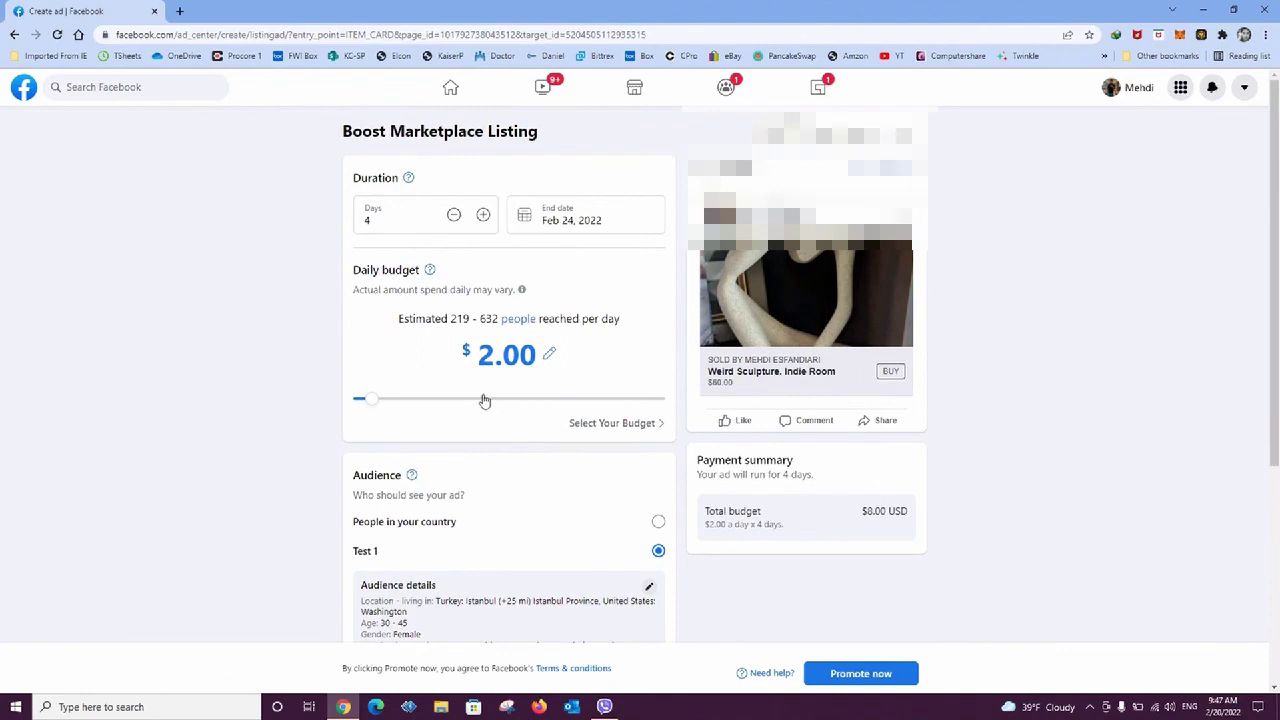
scroll(501, 492, "down", 2)
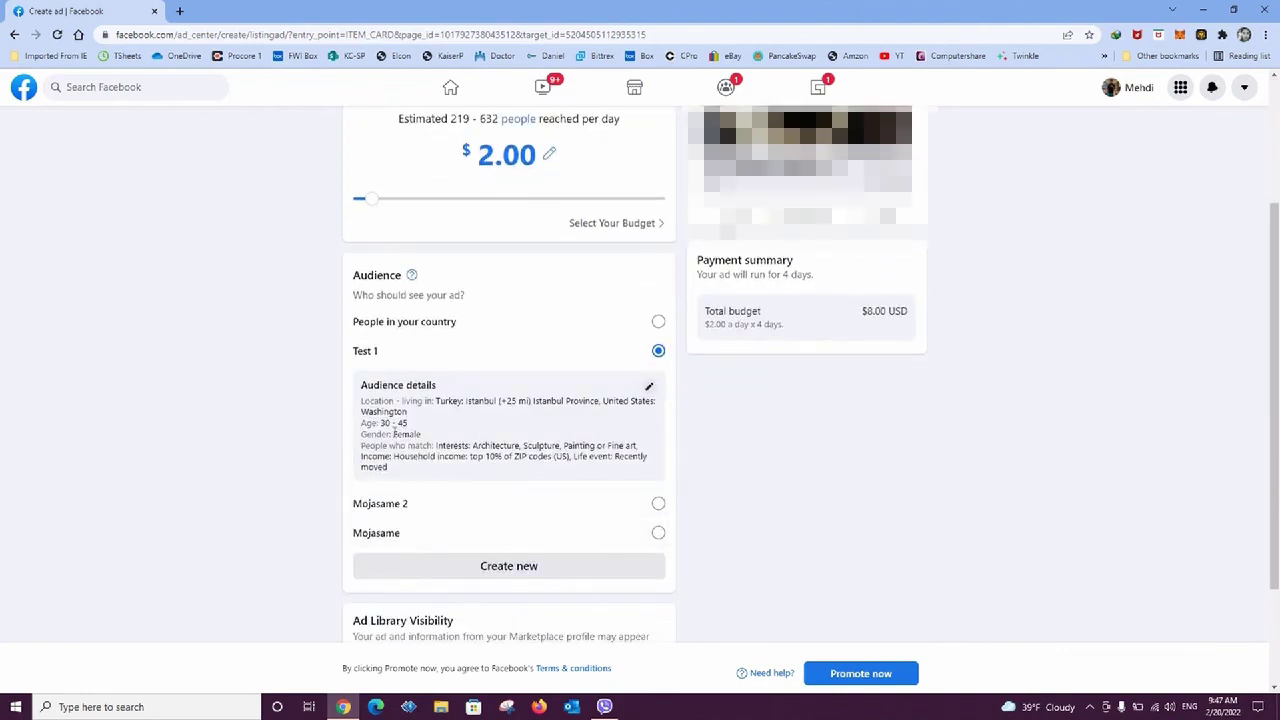
scroll(377, 434, "up", 2)
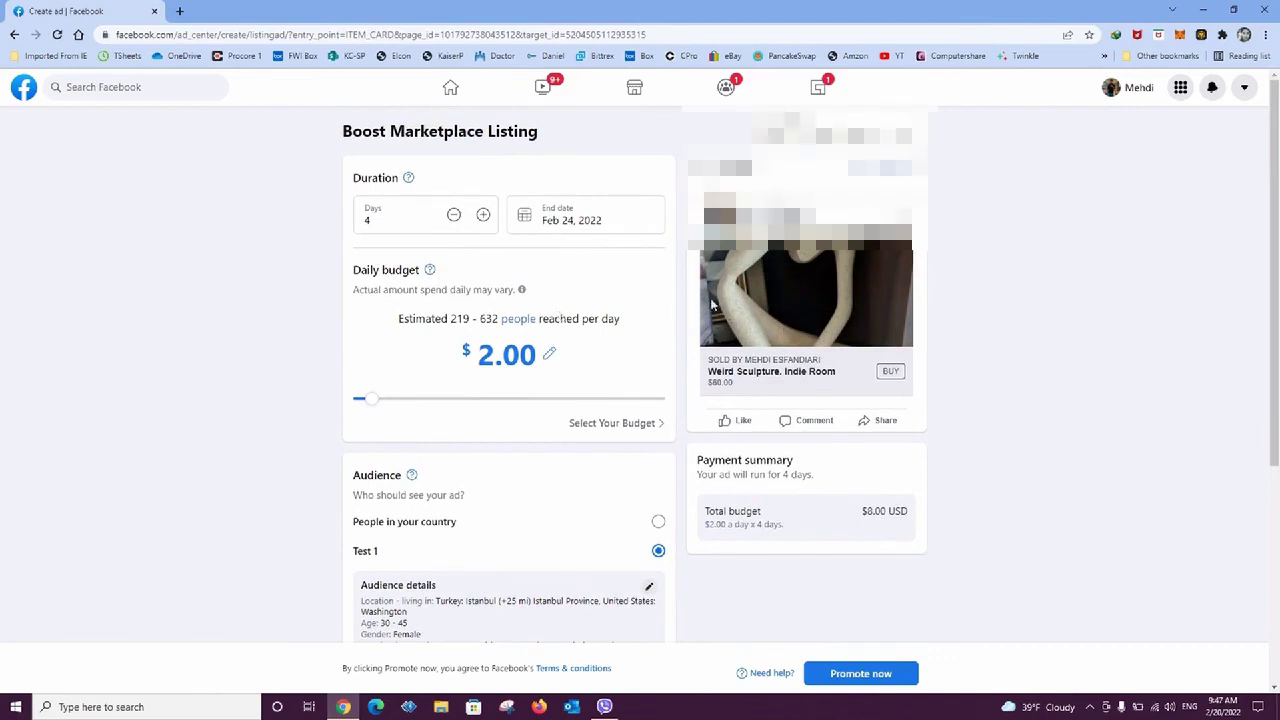
scroll(591, 357, "down", 4)
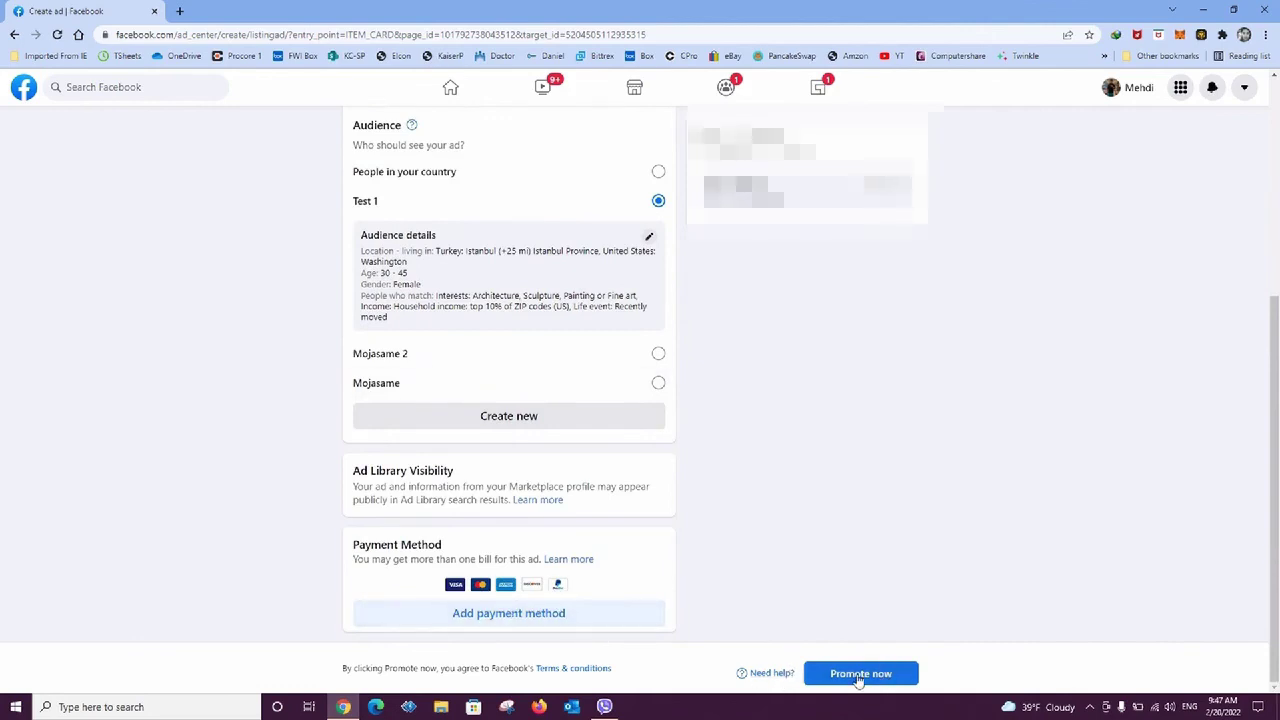
scroll(603, 539, "up", 3)
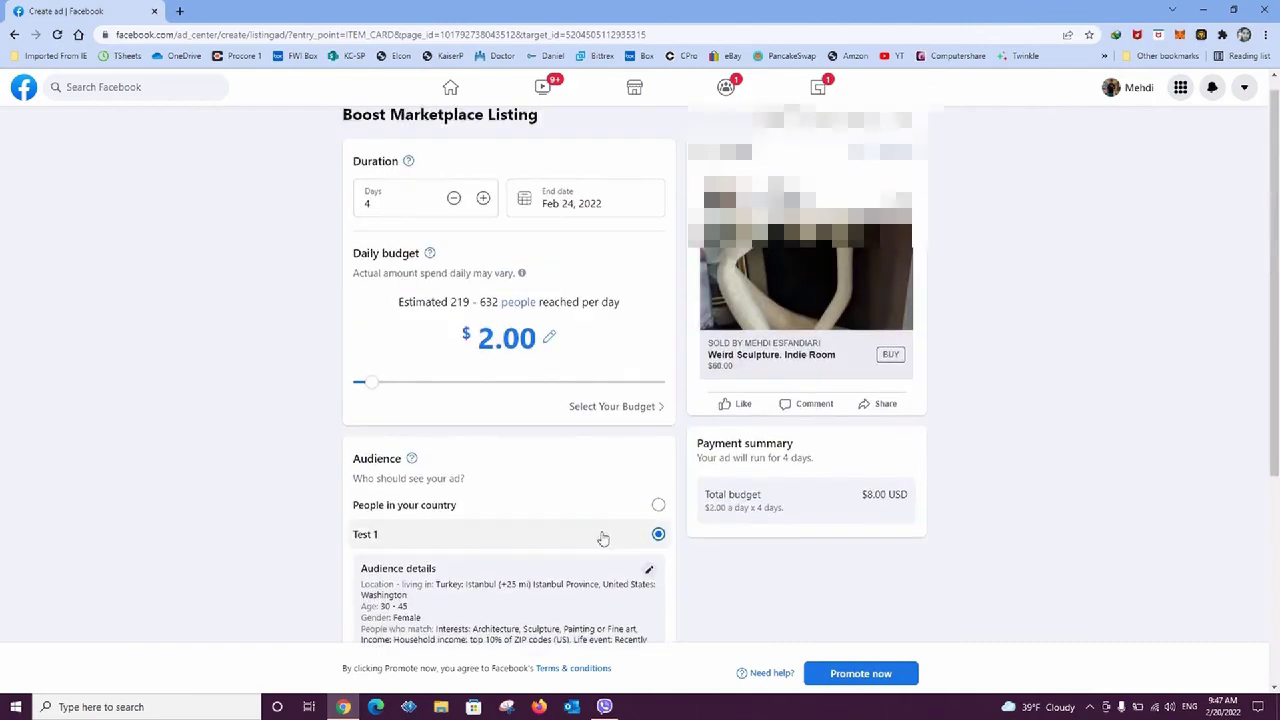
scroll(570, 520, "up", 1)
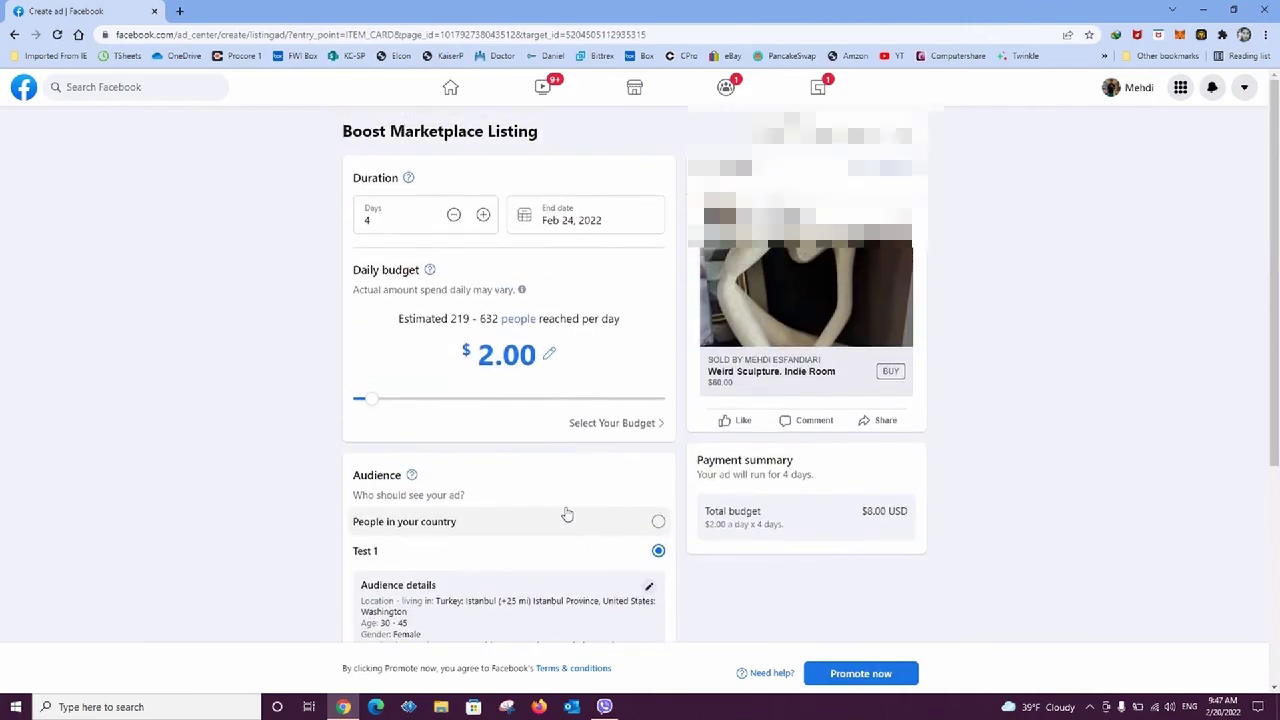